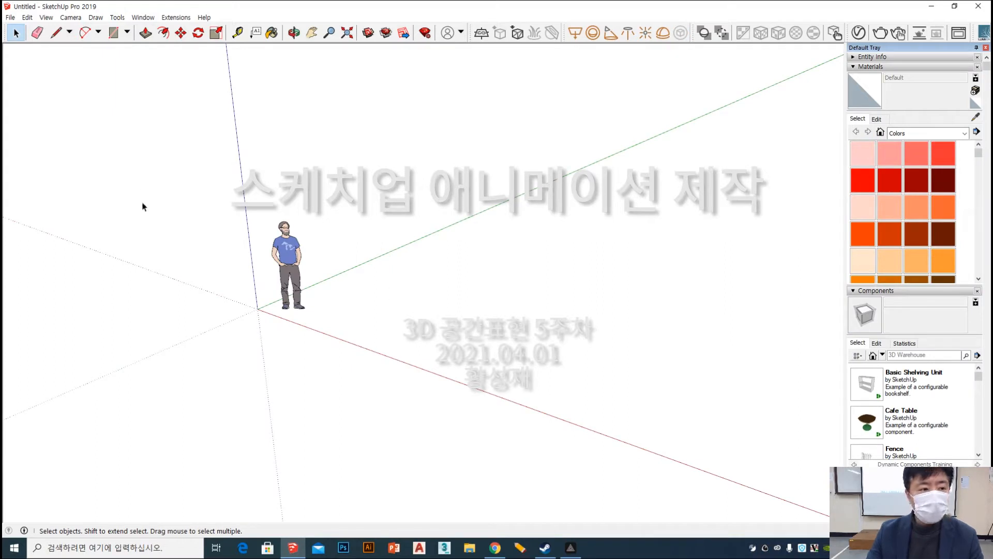
Draw a large rectangle on the ground from the origin and push/pull it upward into a room-height box.
left_click(114, 33)
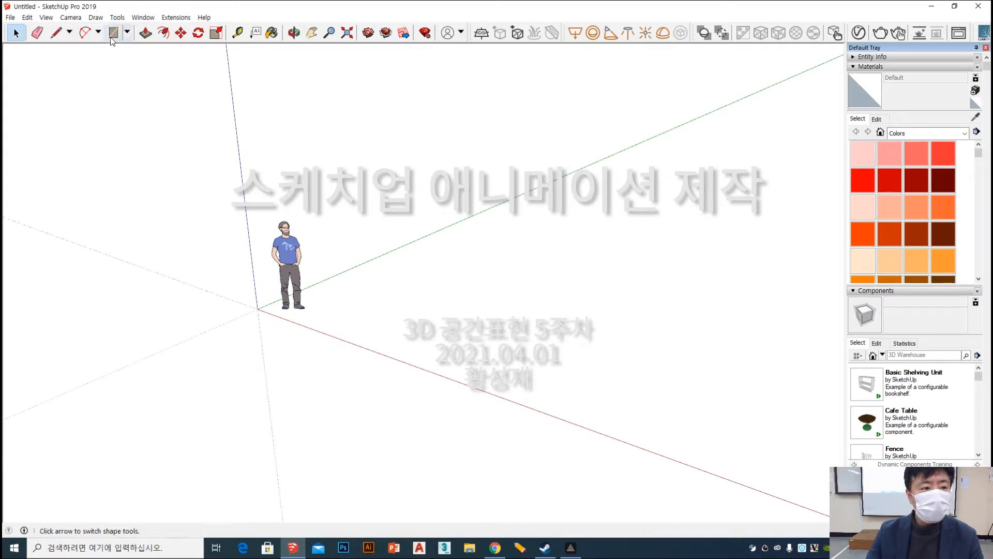
left_click(257, 309)
left_click(824, 281)
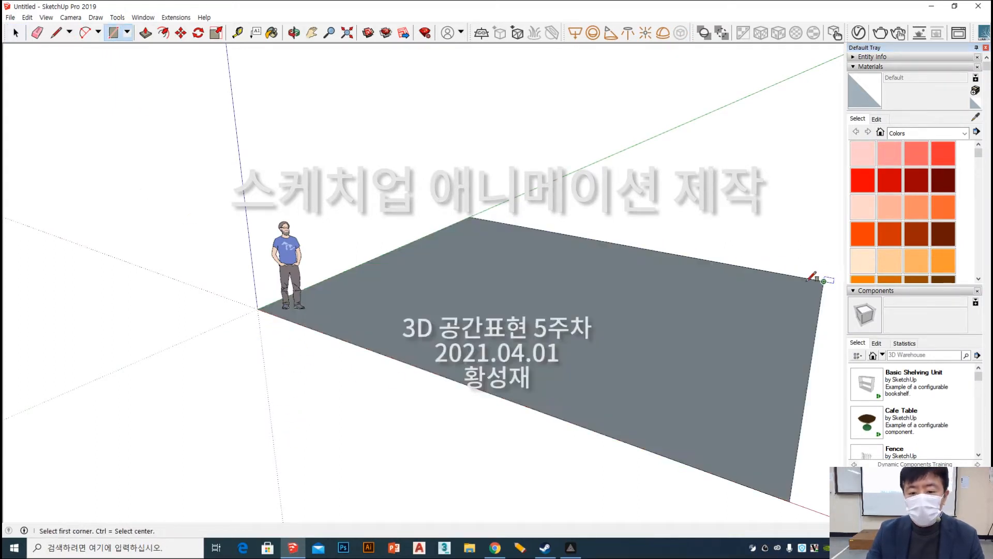
key("p")
left_click(630, 340)
left_click(657, 190)
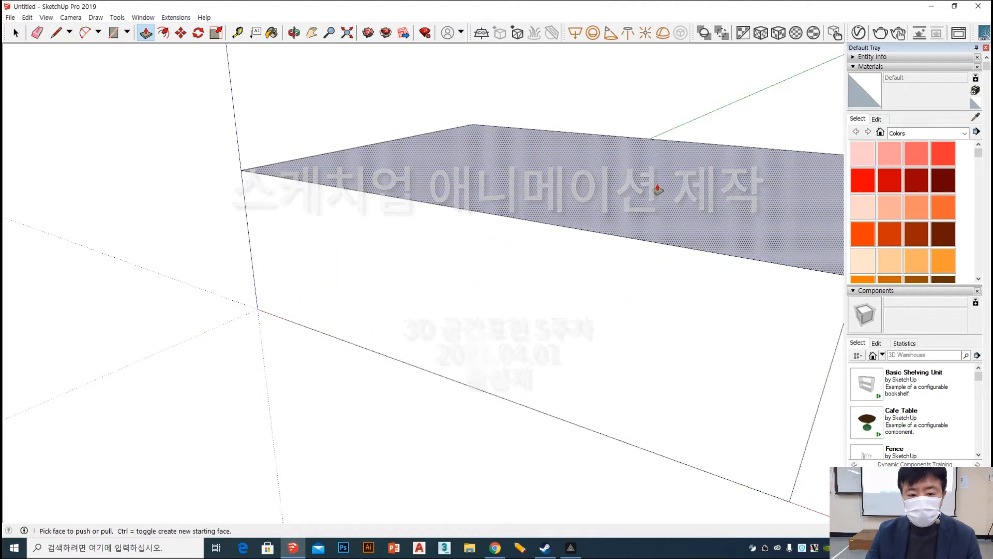
Offset the edges of the box's long front face inward to outline the wall, floor and ceiling thickness.
middle_click_drag(512, 354, 473, 138)
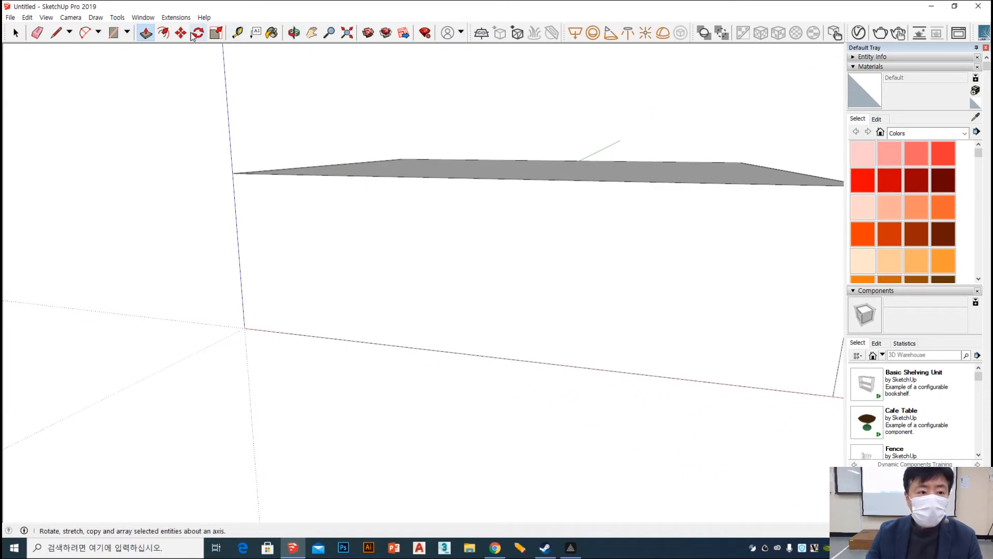
left_click(165, 34)
left_click(362, 176)
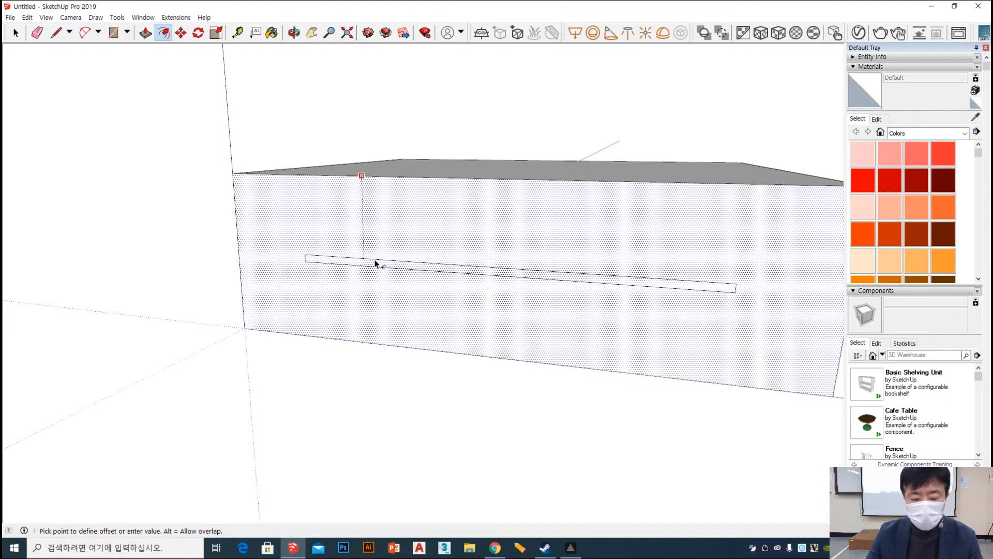
left_click(375, 263)
Push the inner front face back into the box to hollow out an open-fronted room.
key("p")
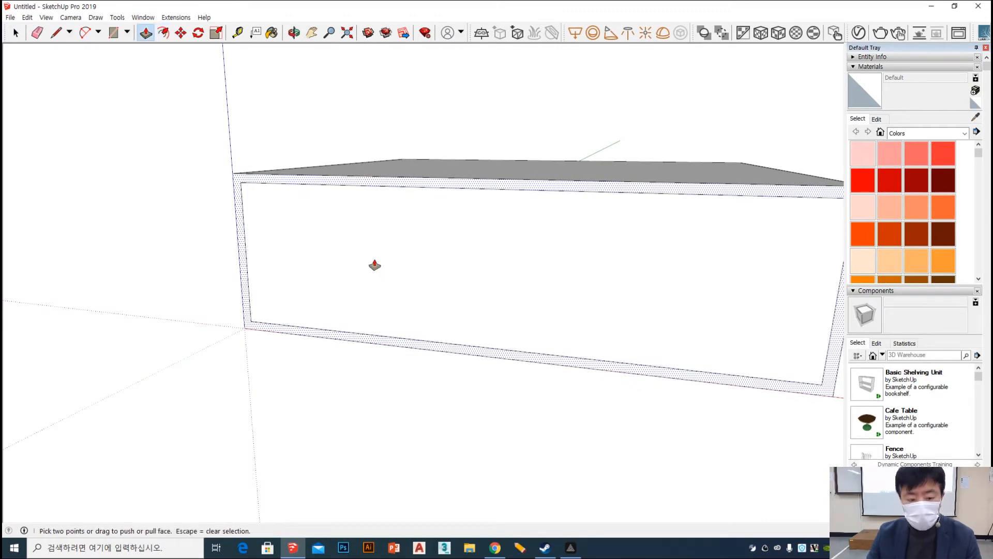
middle_click_drag(387, 273, 339, 297)
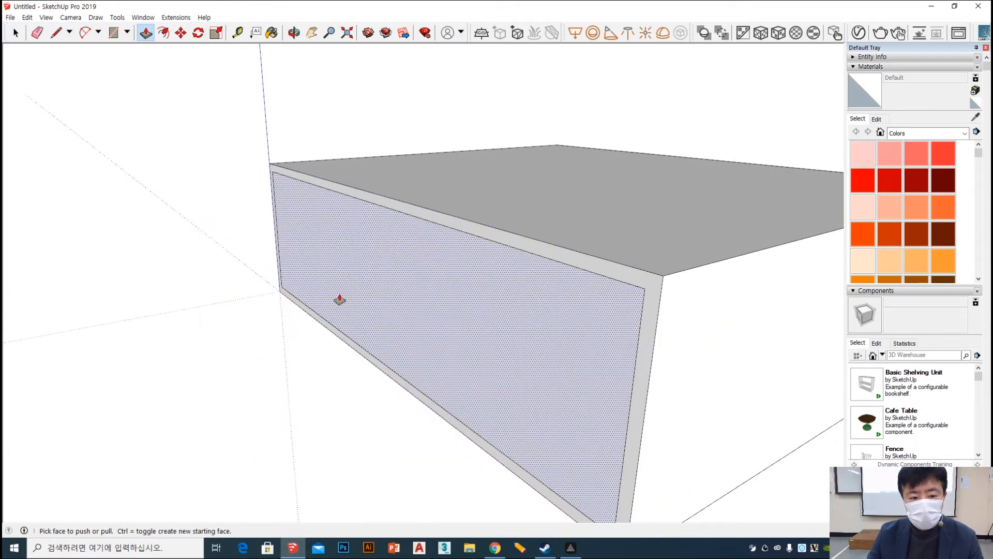
middle_click_drag(588, 293, 719, 254)
left_click(592, 279)
Draw a long horizontal rectangle on the room's back wall and push it through to cut a window opening.
key("r")
left_click(467, 215)
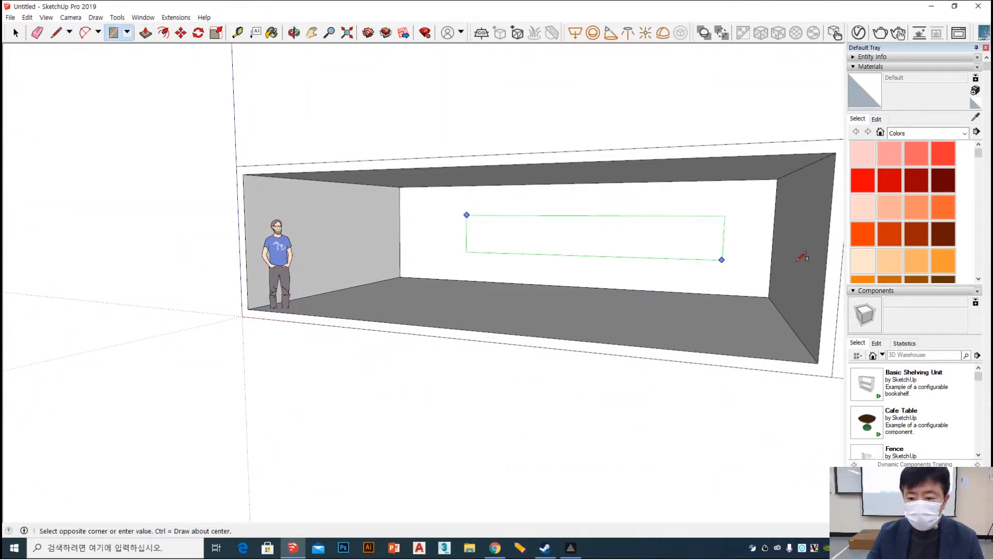
left_click(776, 256)
scroll(743, 228, "up", 5)
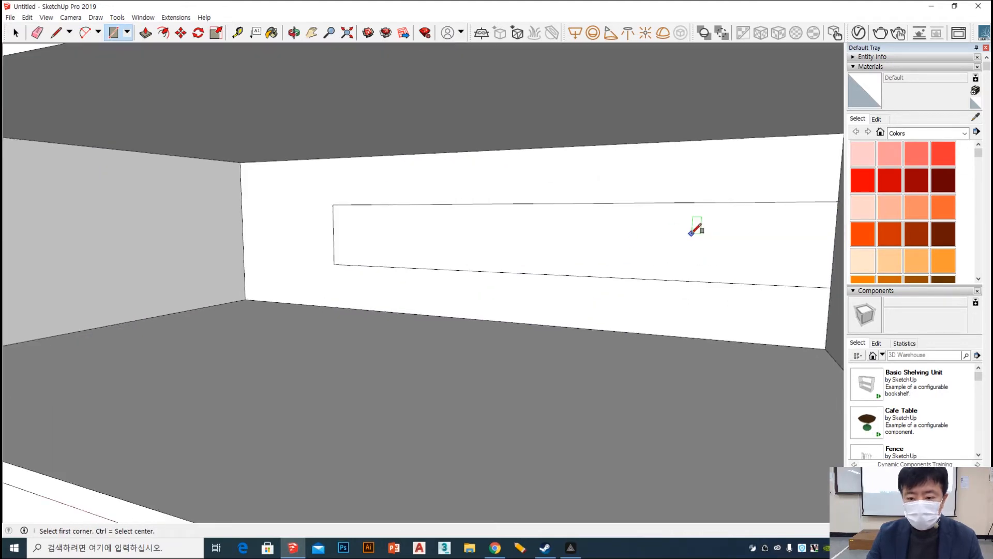
key("p")
left_click(465, 251)
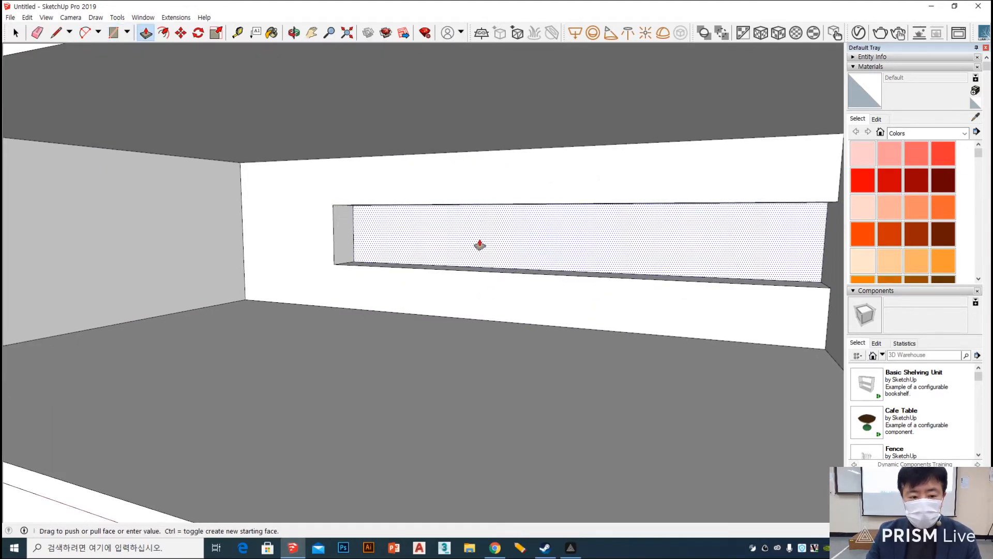
left_click(523, 232)
Push the inner face of the back wall outward to make the wall around the window thinner.
middle_click_drag(541, 248, 474, 270)
left_click(442, 294)
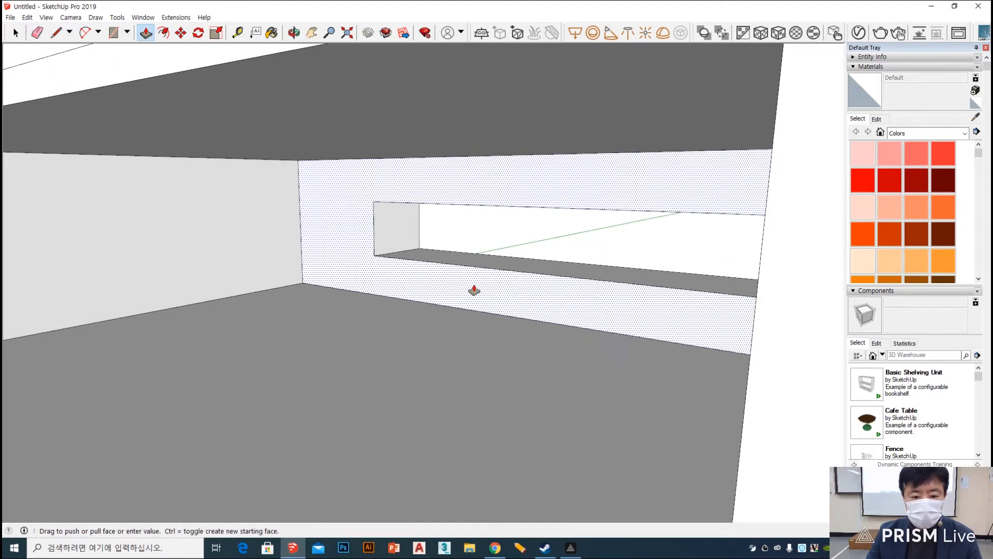
left_click(505, 282)
middle_click_drag(505, 282, 576, 280)
scroll(584, 279, "down", 2)
Raise the standing figure onto the room's floor and move it to the middle of the room.
key("space")
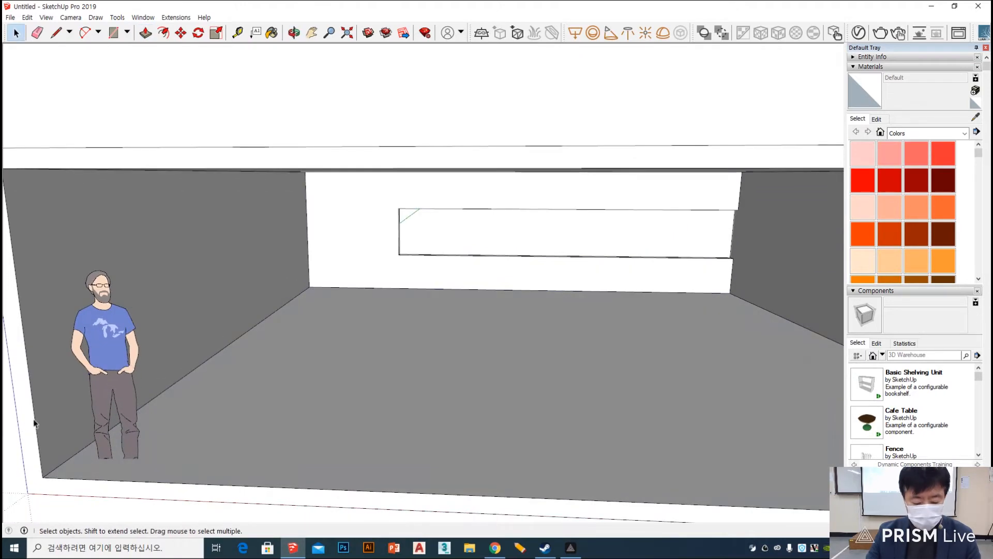
key("m")
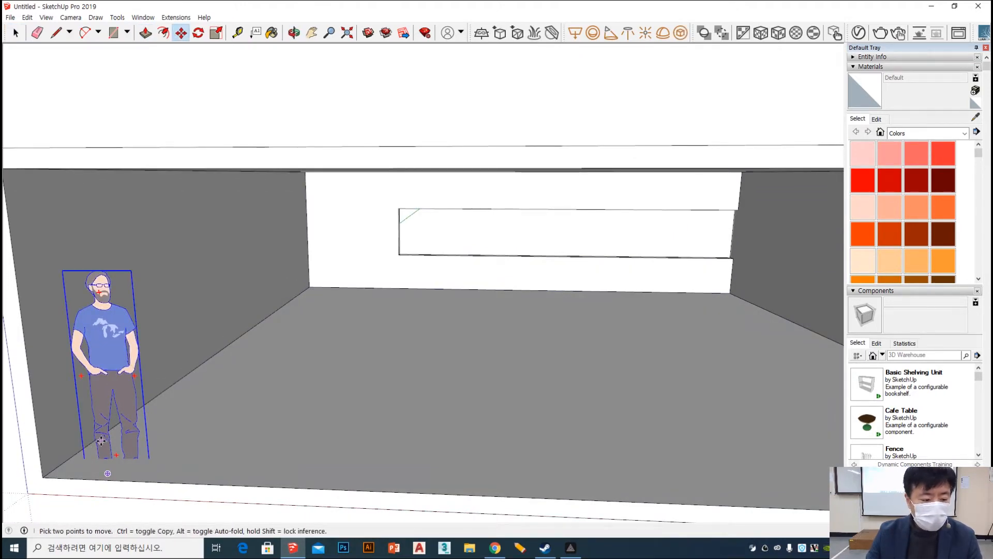
left_click(101, 440)
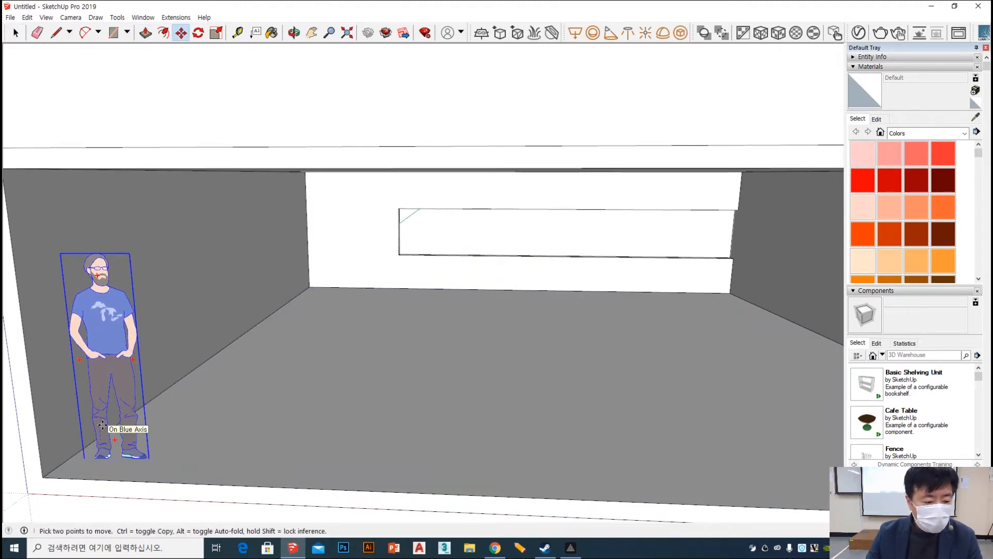
left_click(123, 456)
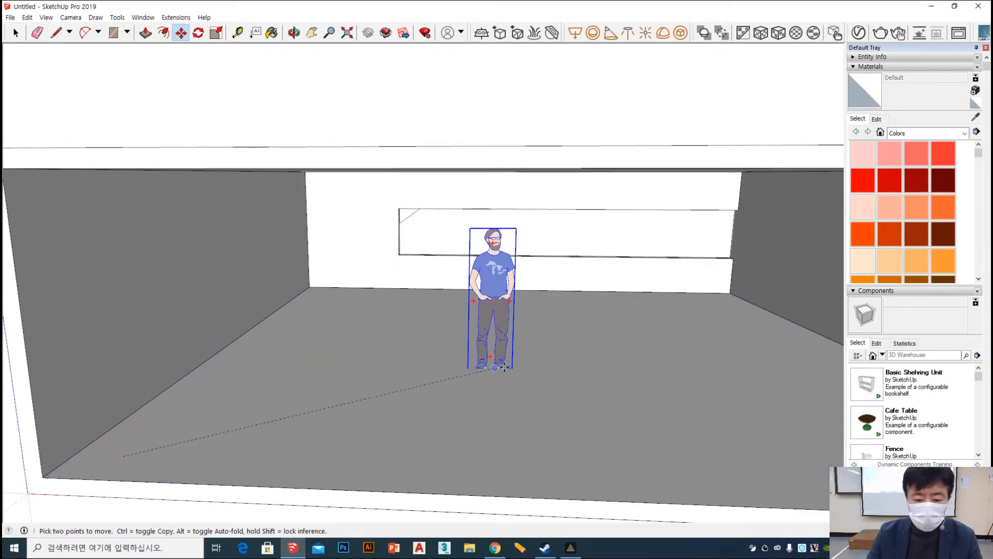
left_click(515, 312)
Frame the room interior with the figure, set the camera to Two-Point Perspective and save the view as a scene.
middle_click_drag(517, 321, 420, 359)
scroll(559, 335, "up", 2)
scroll(441, 373, "up", 1)
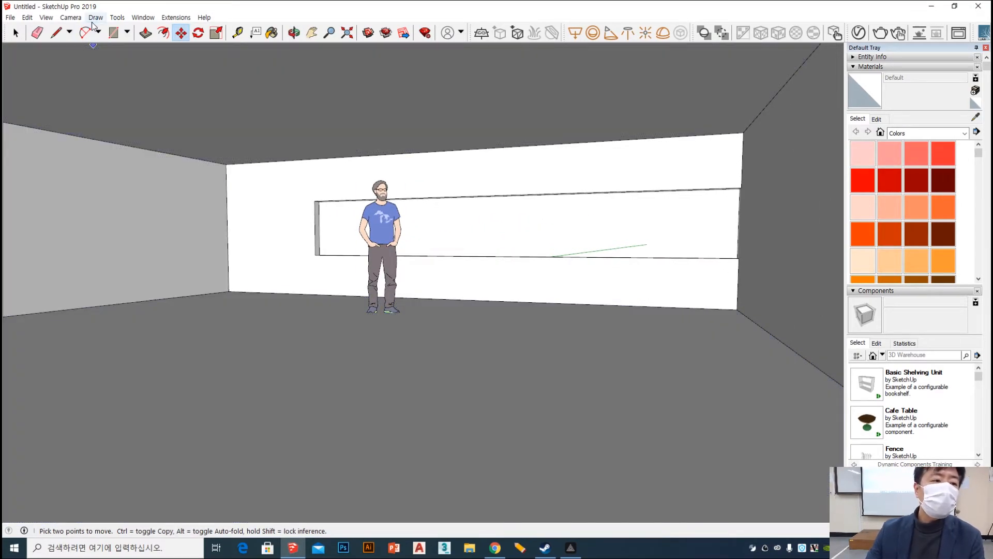
left_click(69, 18)
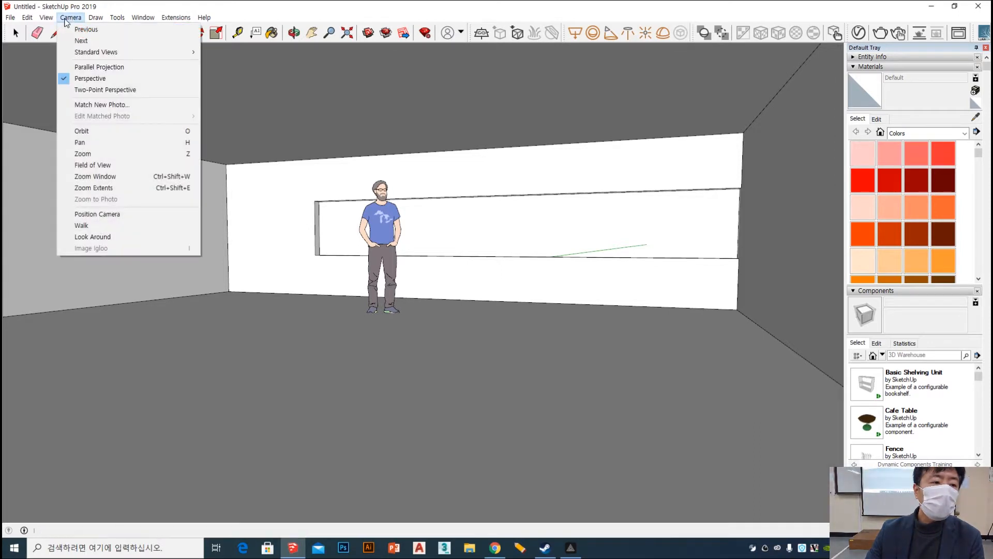
left_click(86, 90)
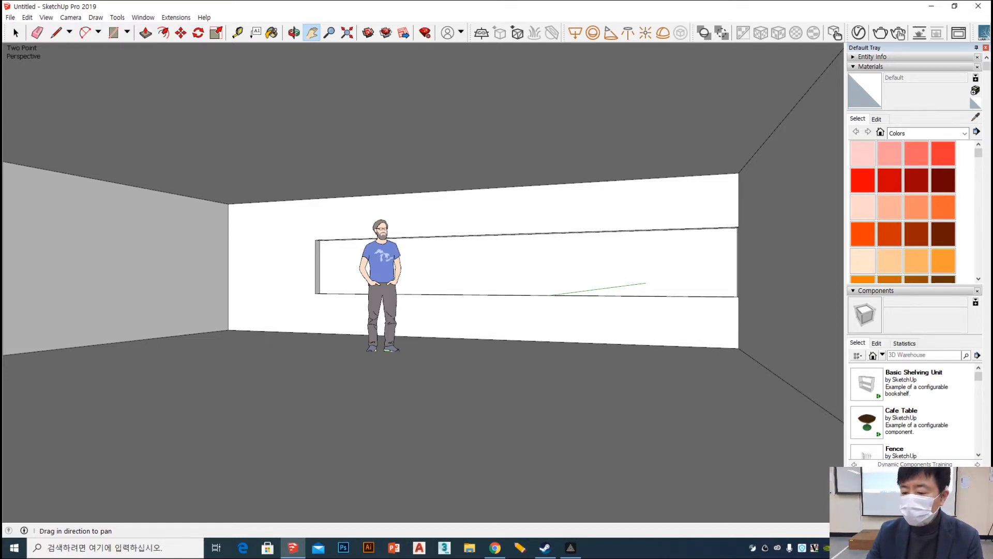
scroll(888, 401, "down", 5)
left_click(865, 333)
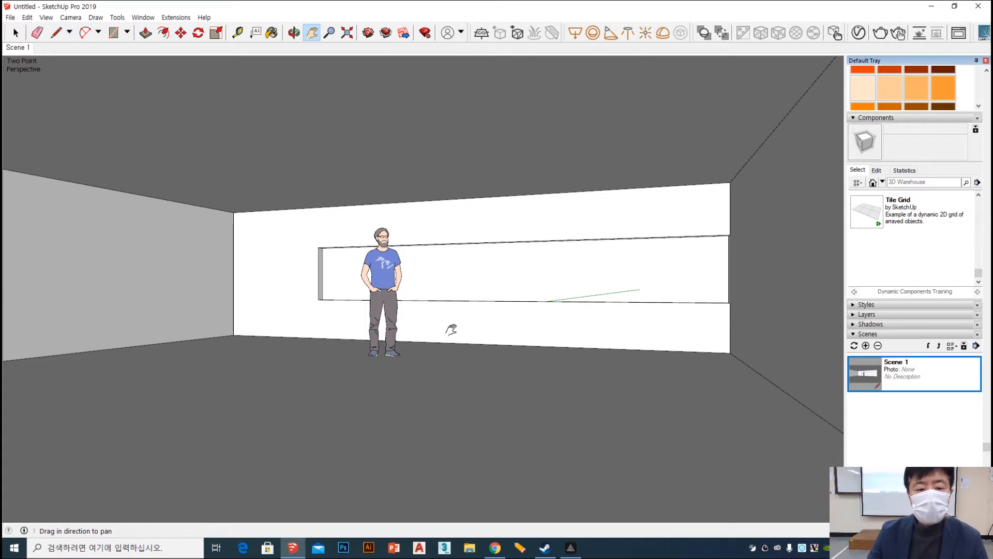
Turn the view toward the opposite side wall, set it to Two-Point Perspective and add it as a second scene.
middle_click_drag(450, 328, 525, 350)
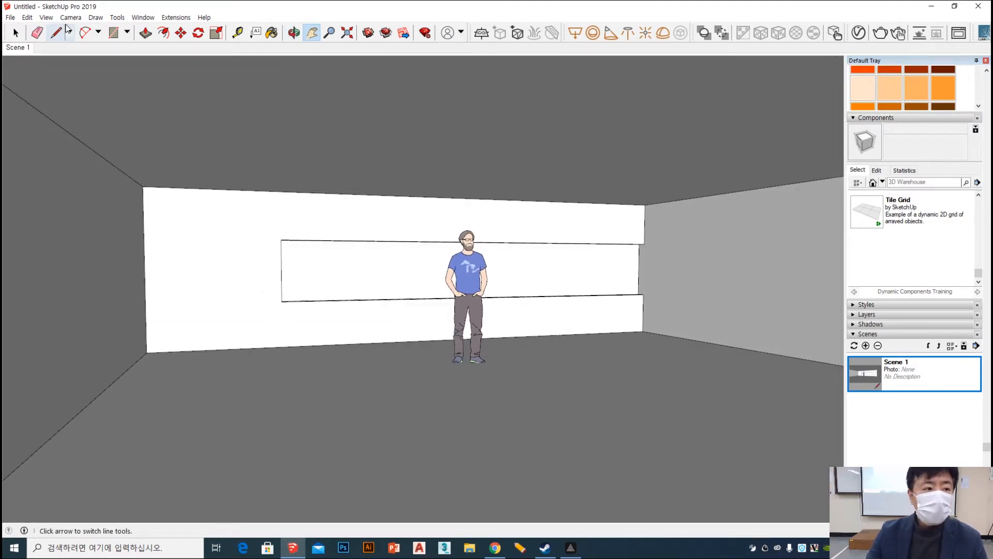
left_click(46, 17)
mouse_move(77, 22)
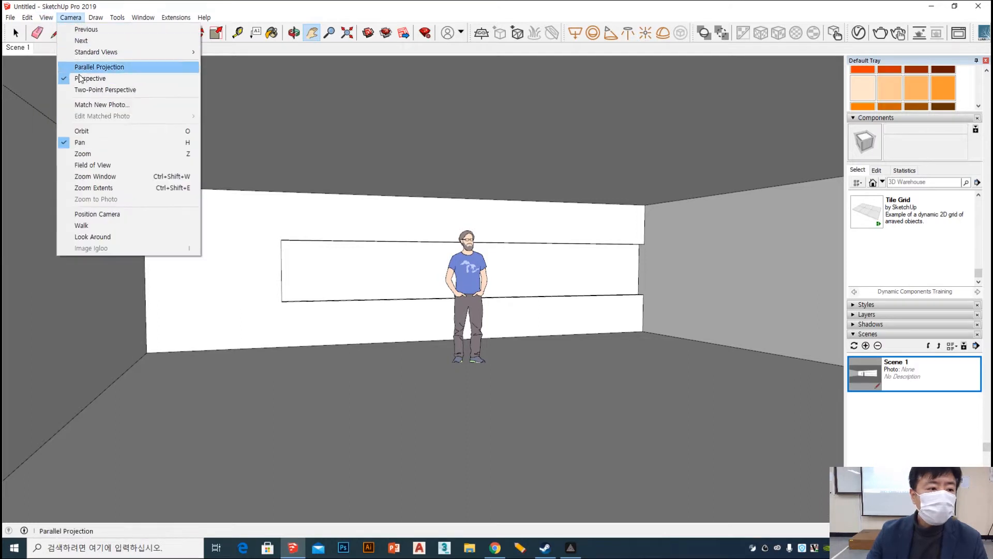
left_click(85, 90)
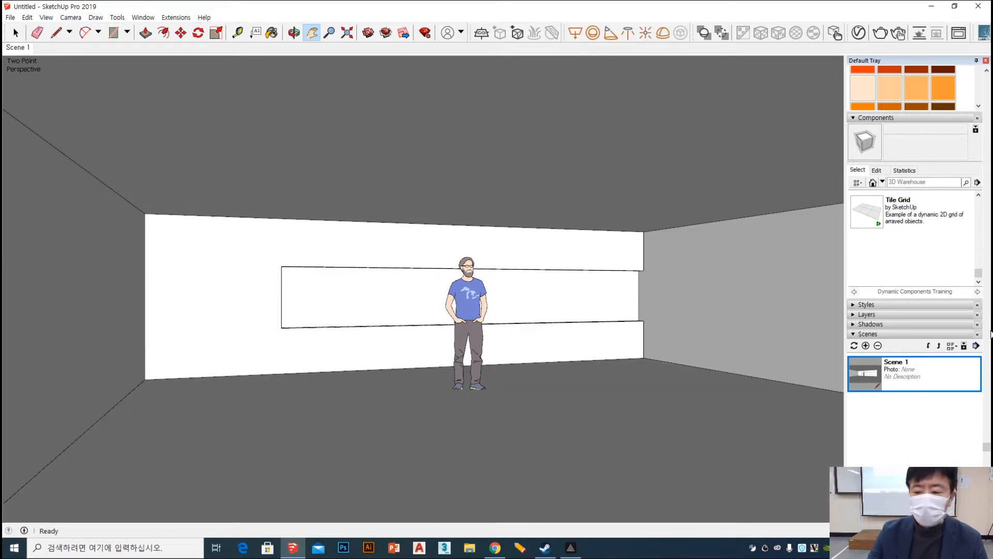
left_click(865, 346)
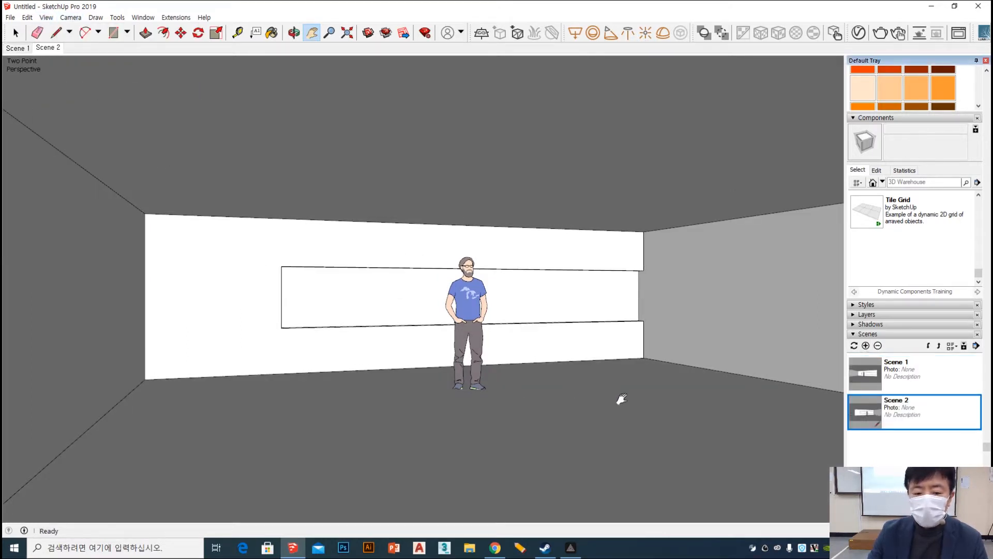
Angle the interior view back the other way, adjust its field of view and add it as a third scene.
middle_click_drag(622, 398, 335, 390)
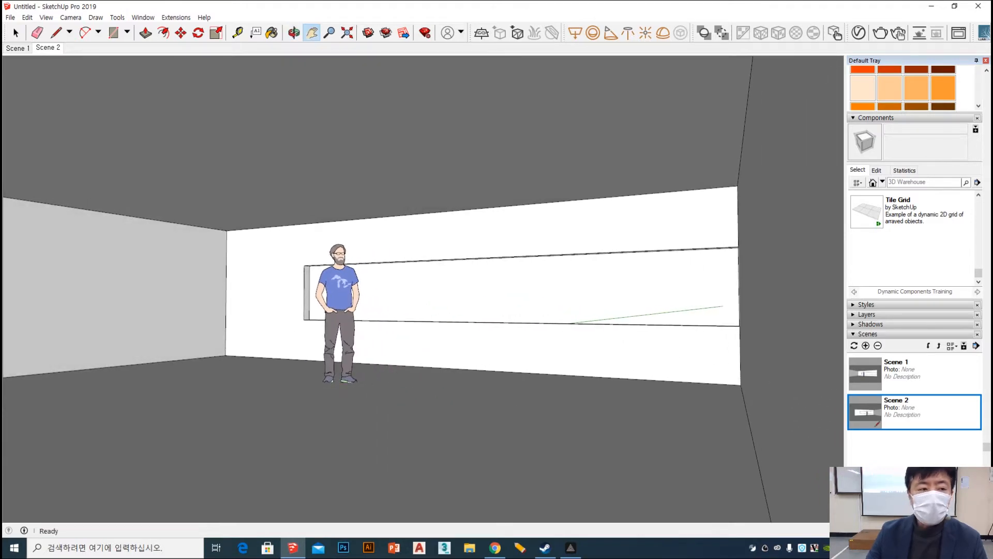
left_click(70, 17)
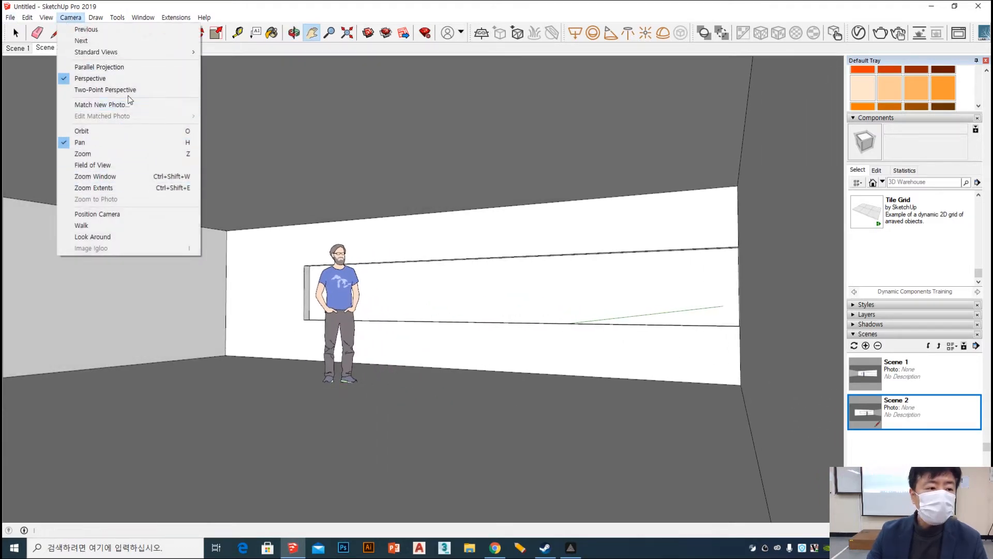
left_click(125, 165)
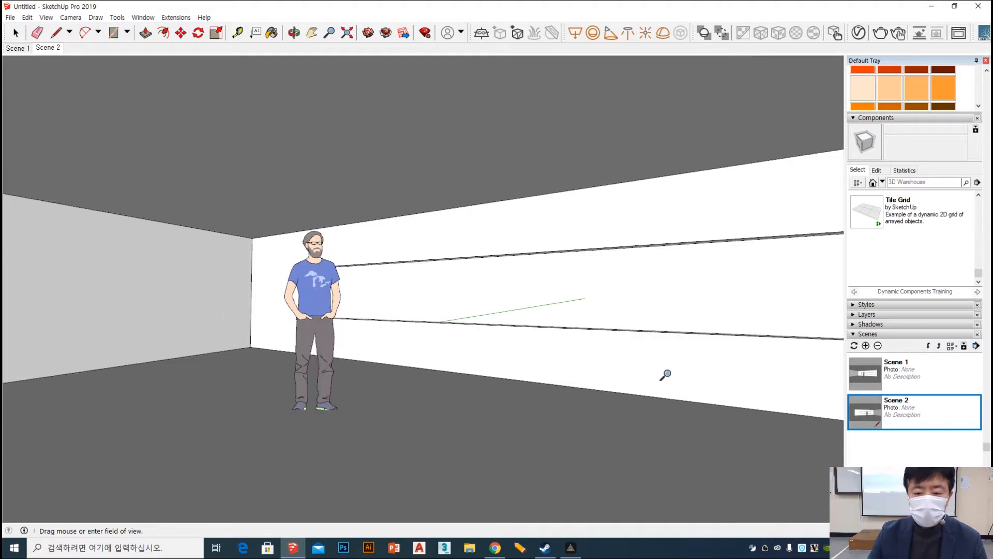
scroll(467, 355, "down", 5)
mouse_move(476, 381)
middle_mouse_down()
mouse_move(482, 367)
mouse_move(489, 372)
middle_mouse_up()
left_click(867, 346)
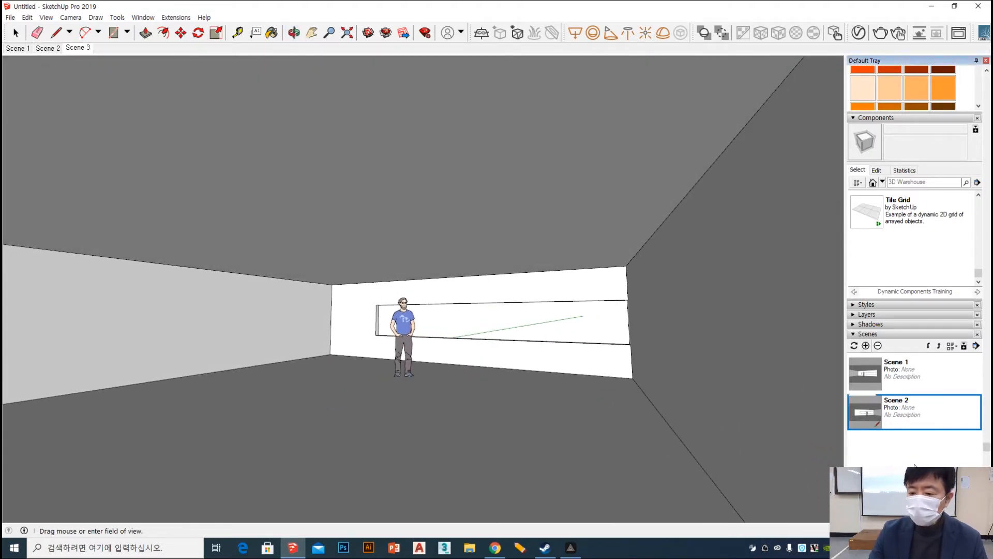
Step through Scene 1, Scene 2 and Scene 3 to check the camera transitions.
left_click(908, 371)
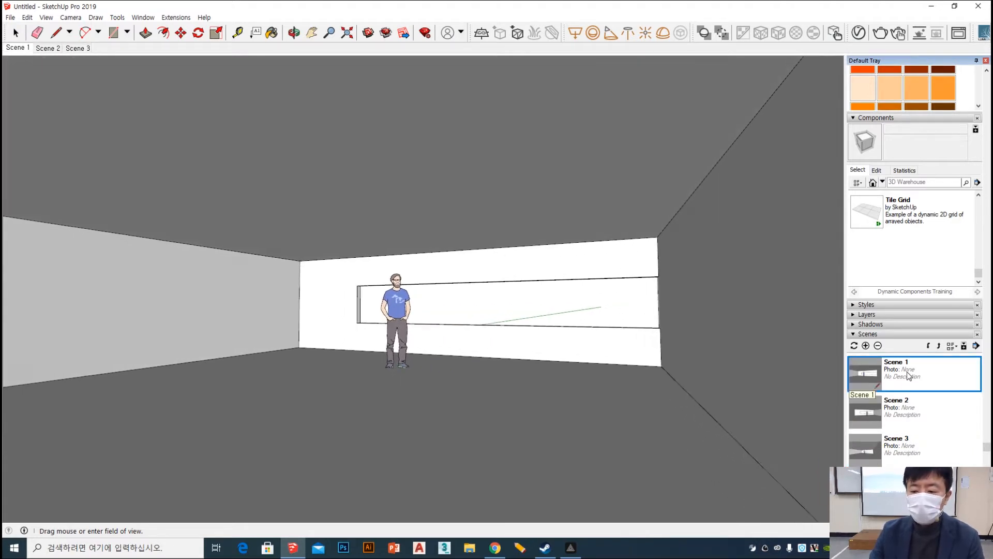
left_click(910, 418)
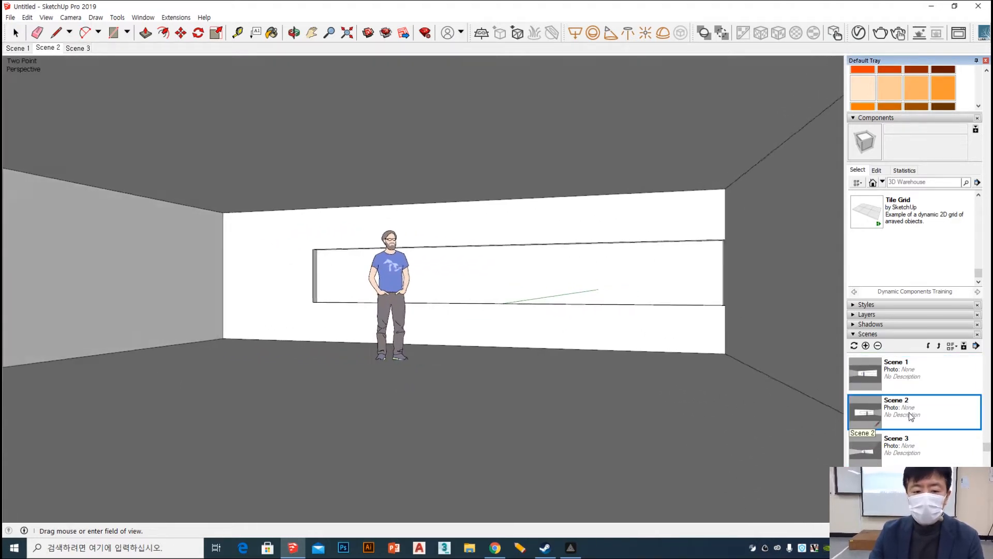
left_click(912, 441)
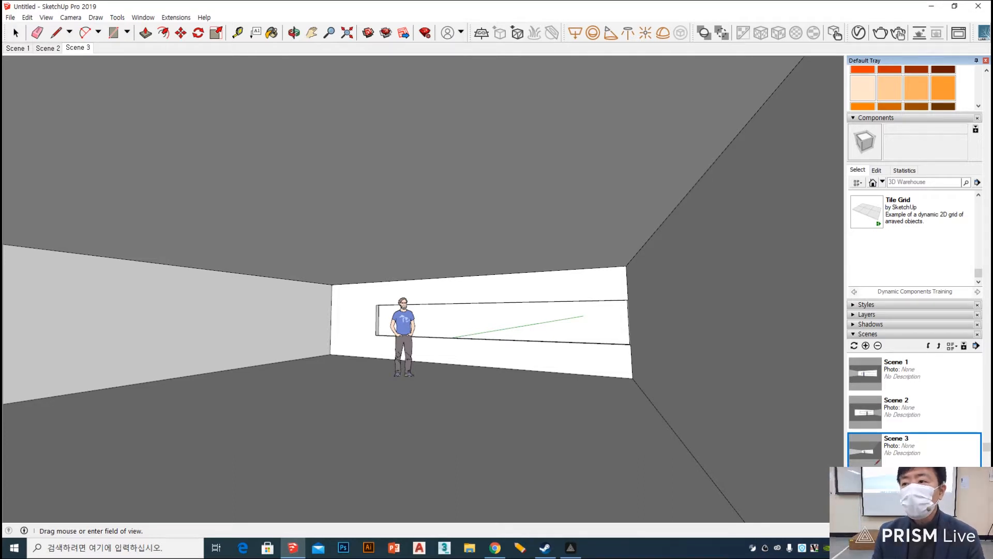
Play the scene animation from Scene 1 and stop the playback.
right_click(12, 48)
left_click(49, 129)
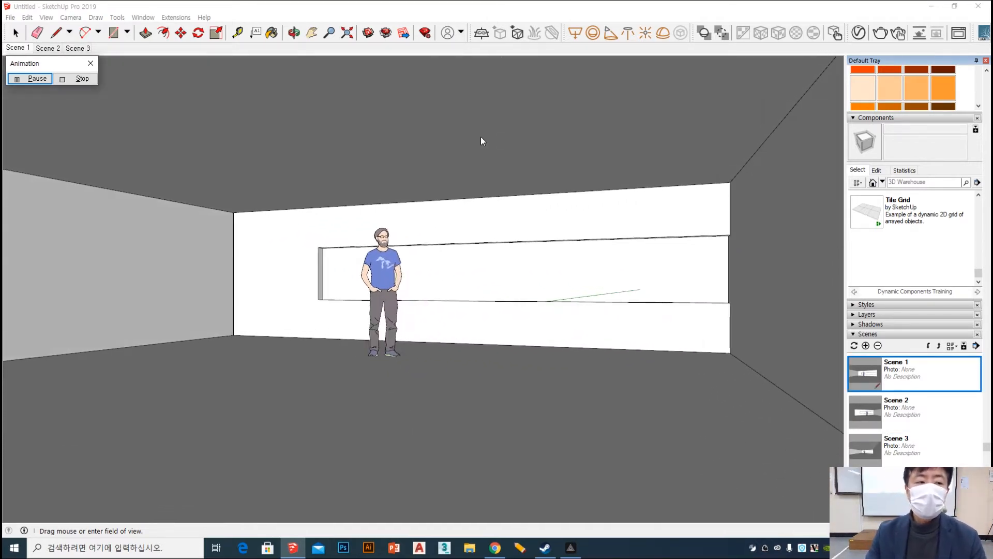
left_click(83, 80)
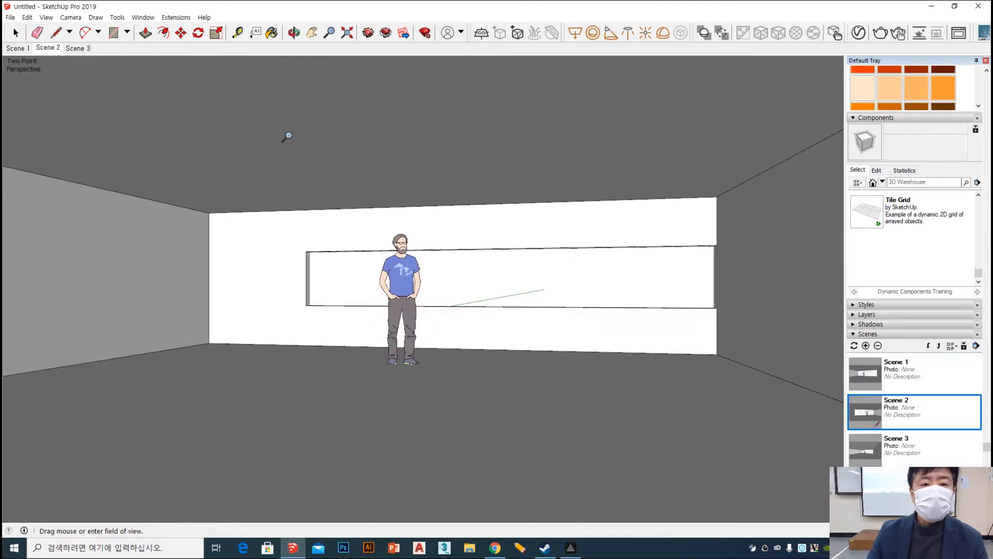
Return to Scene 1 and look at the model's animation settings.
left_click(189, 18)
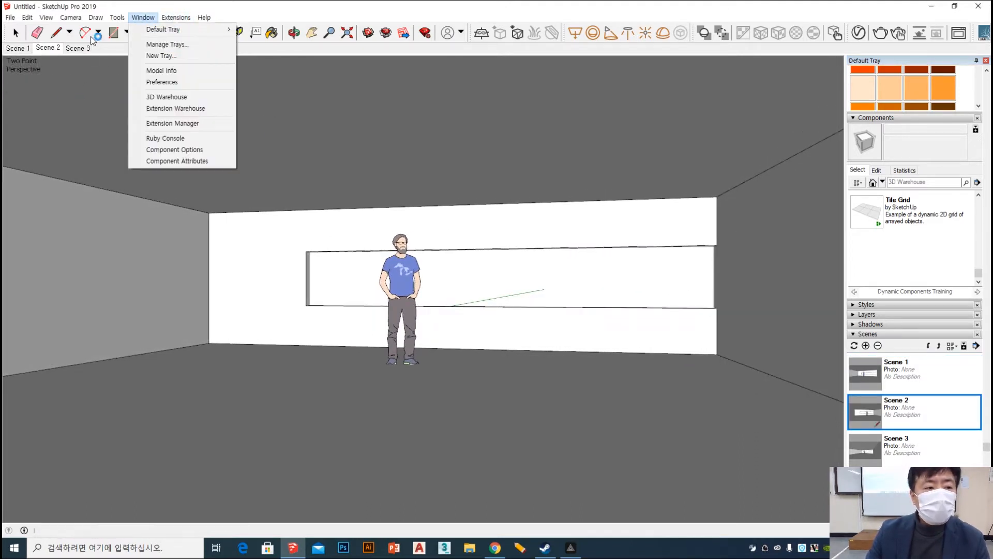
left_click(17, 48)
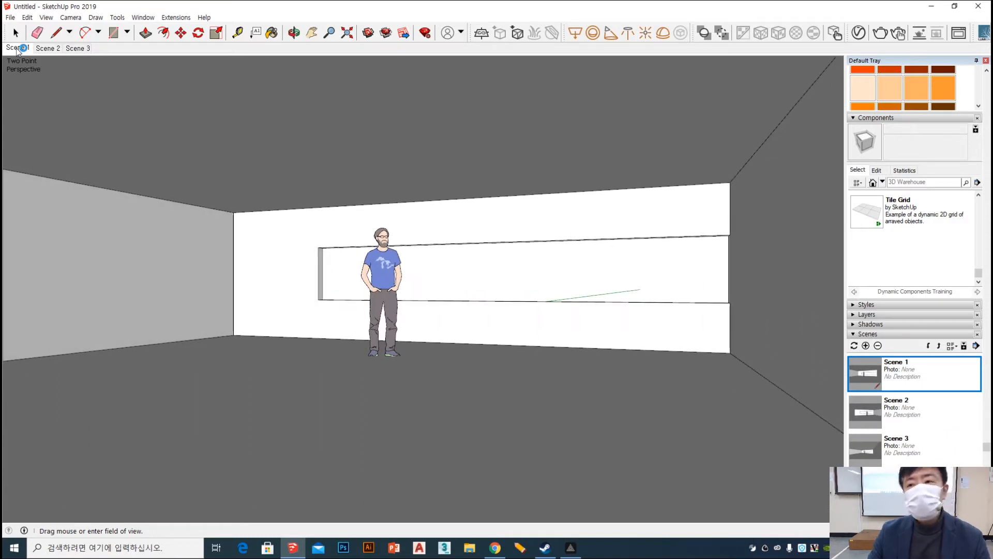
left_click(175, 17)
mouse_move(143, 17)
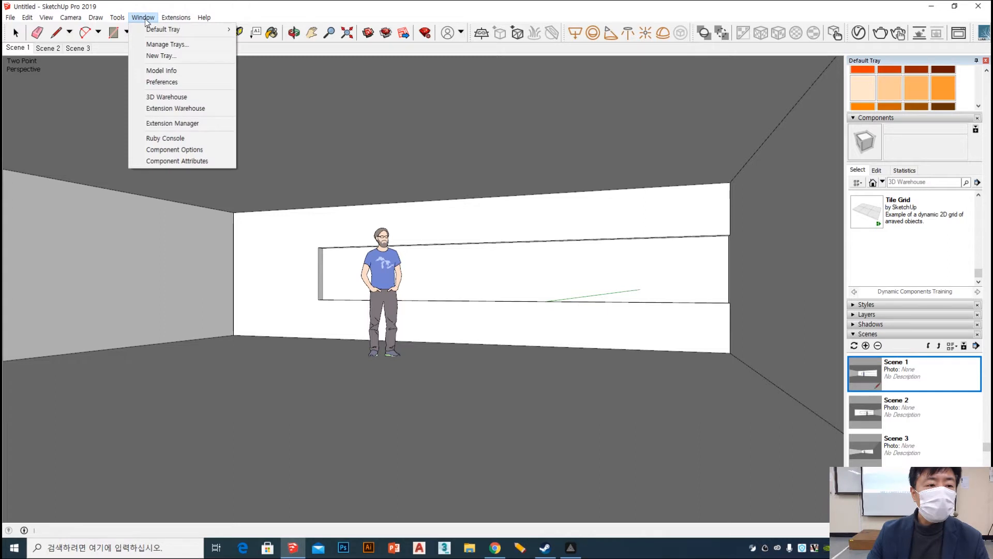
left_click(162, 71)
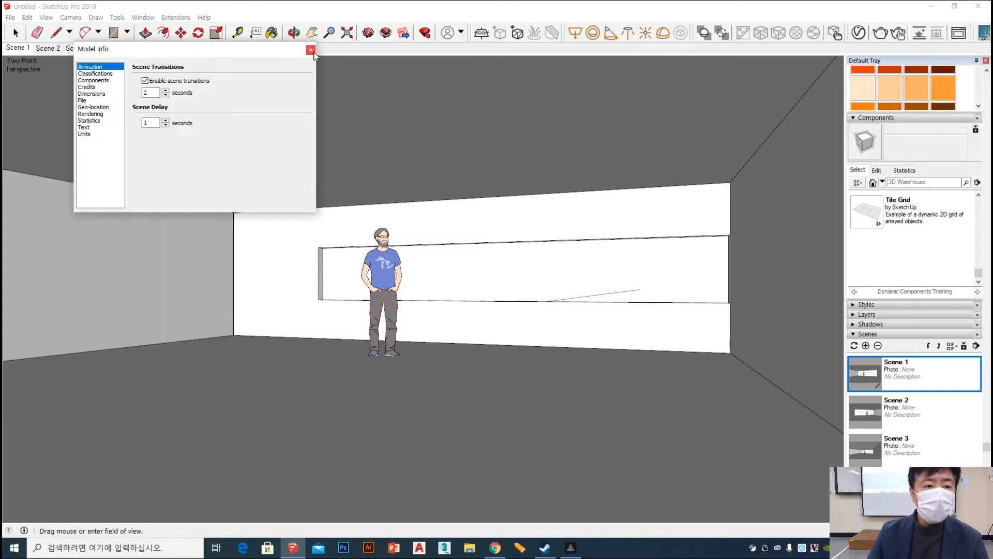
left_click(310, 50)
Set the model's scene transitions to 3 seconds and the scene delay to 0 seconds.
left_click(144, 18)
left_click(145, 17)
left_click(147, 20)
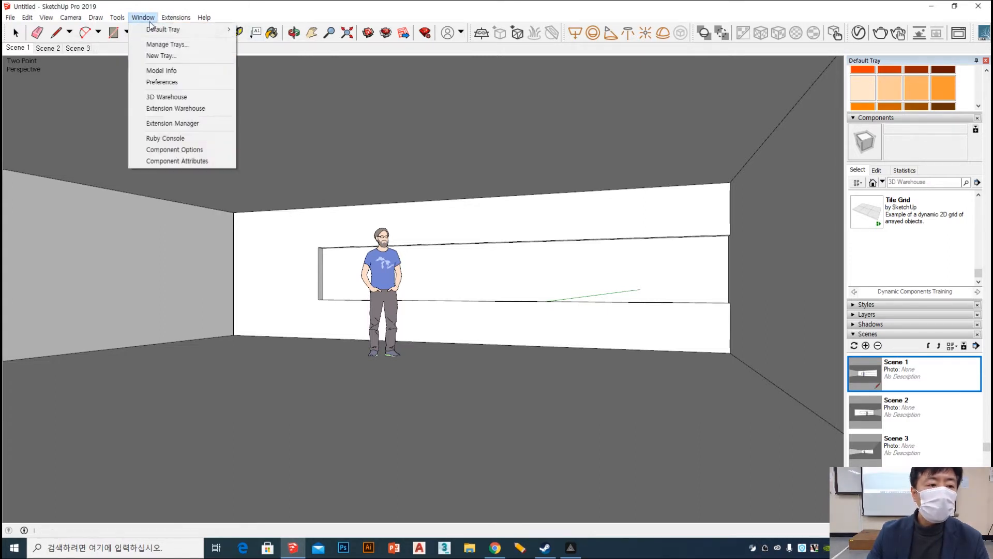
left_click(206, 75)
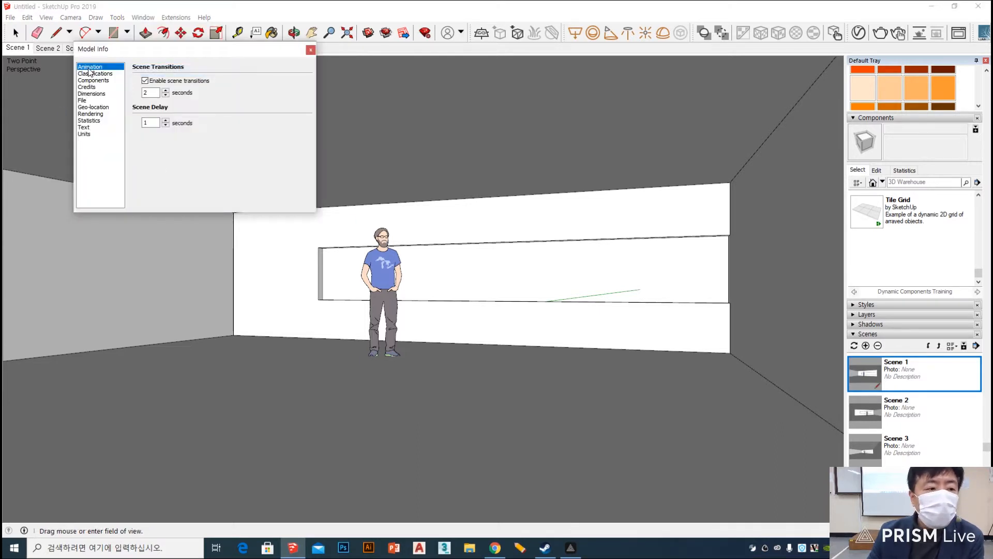
left_click_drag(184, 52, 483, 69)
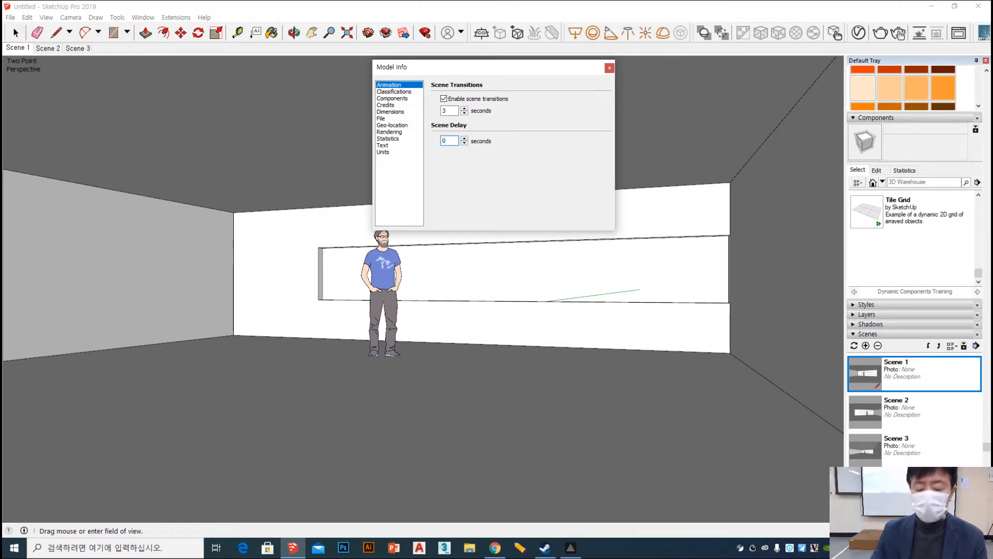
key("Return")
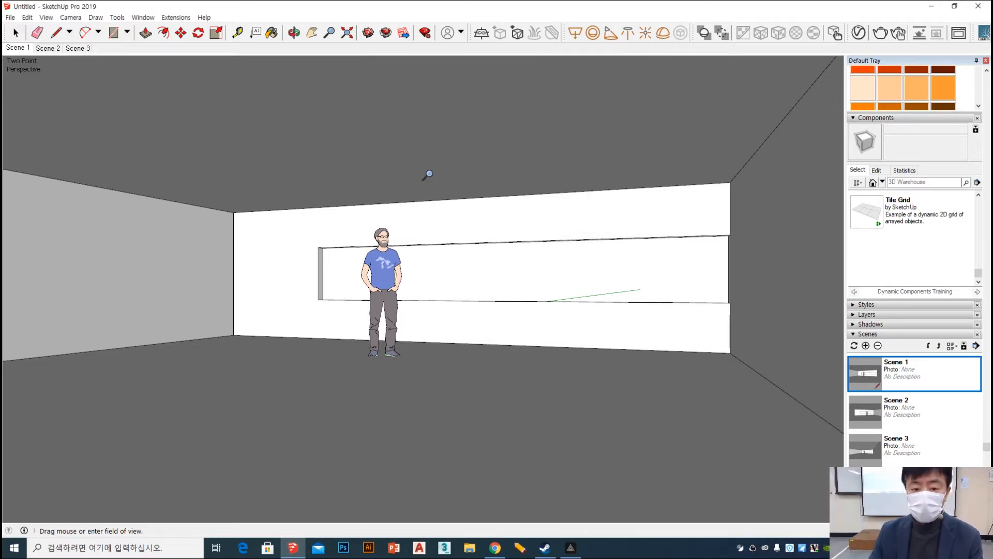
Preview the scene animation with the new timing, pausing and stopping the playback at Scene 2.
right_click(14, 52)
left_click(52, 130)
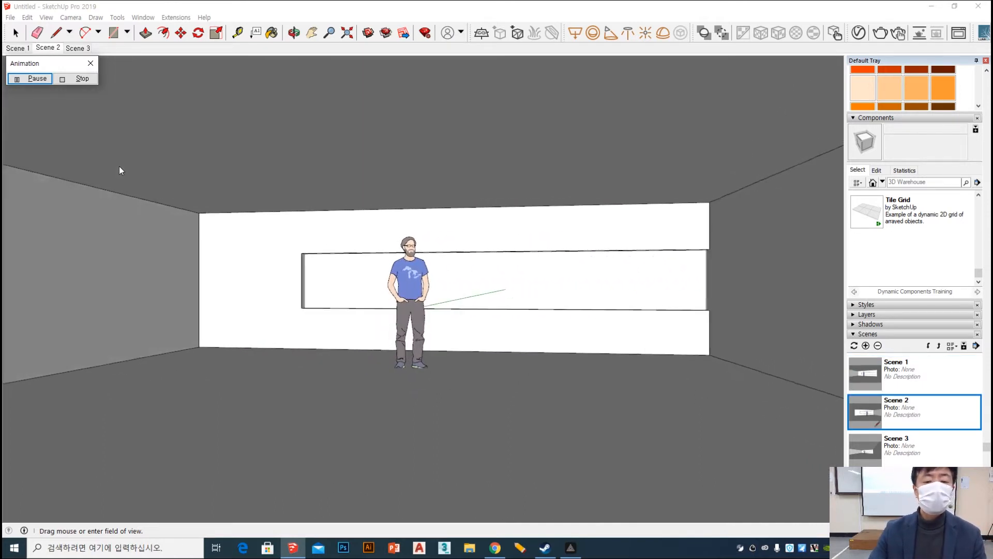
key("space")
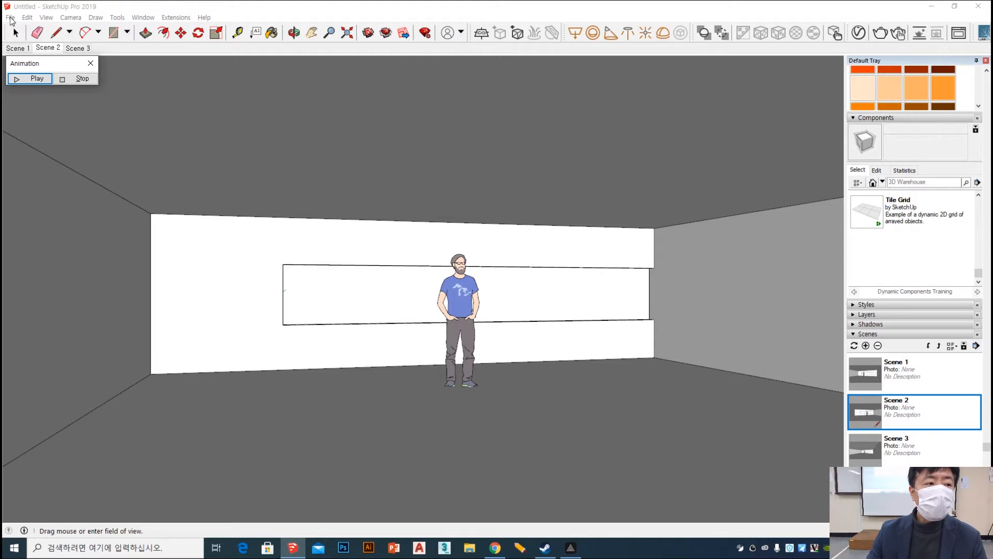
left_click(65, 79)
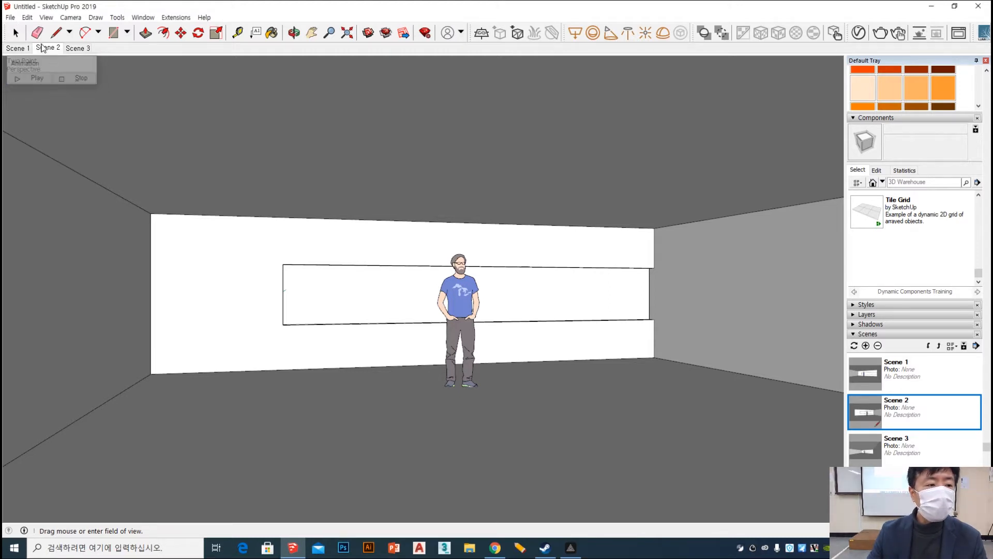
Export the scene animation to the Documents folder as Untitled.mp4 in H.264 format at 720p HD resolution.
left_click(10, 17)
mouse_move(66, 189)
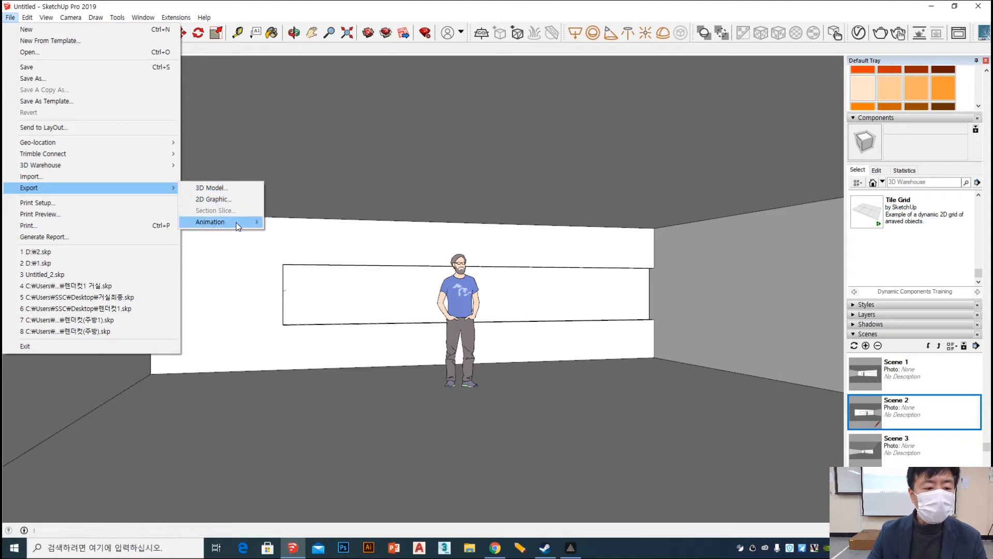
mouse_move(236, 222)
left_click(298, 222)
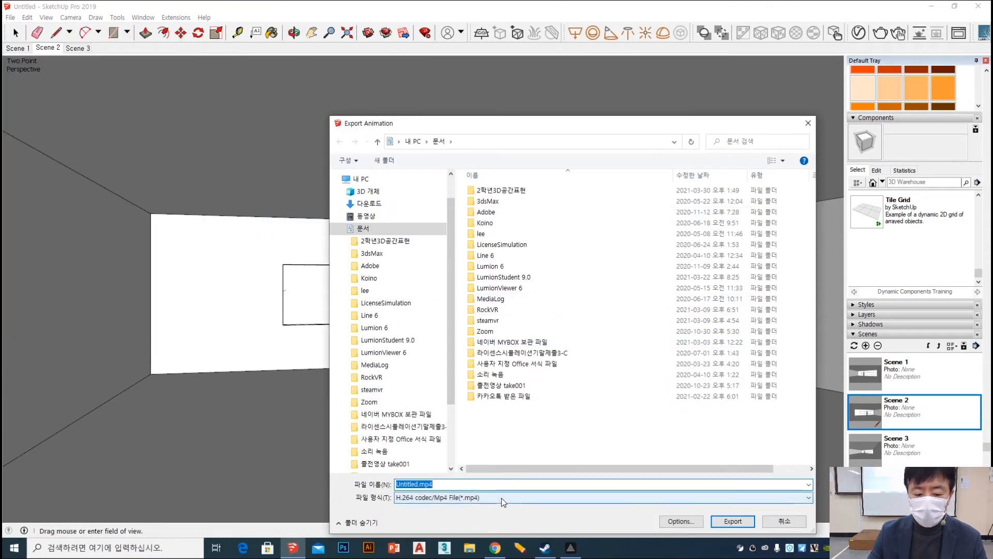
left_click(681, 521)
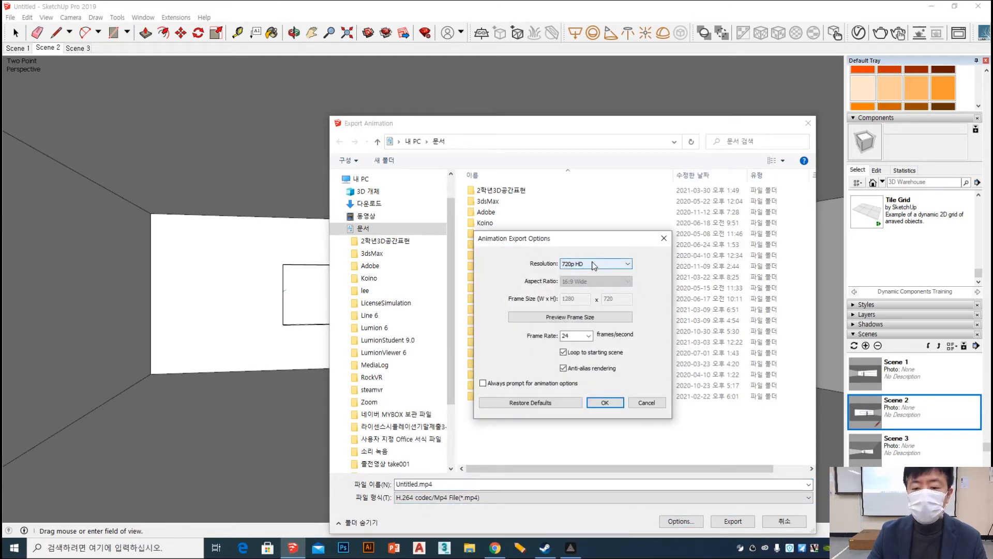
left_click(591, 265)
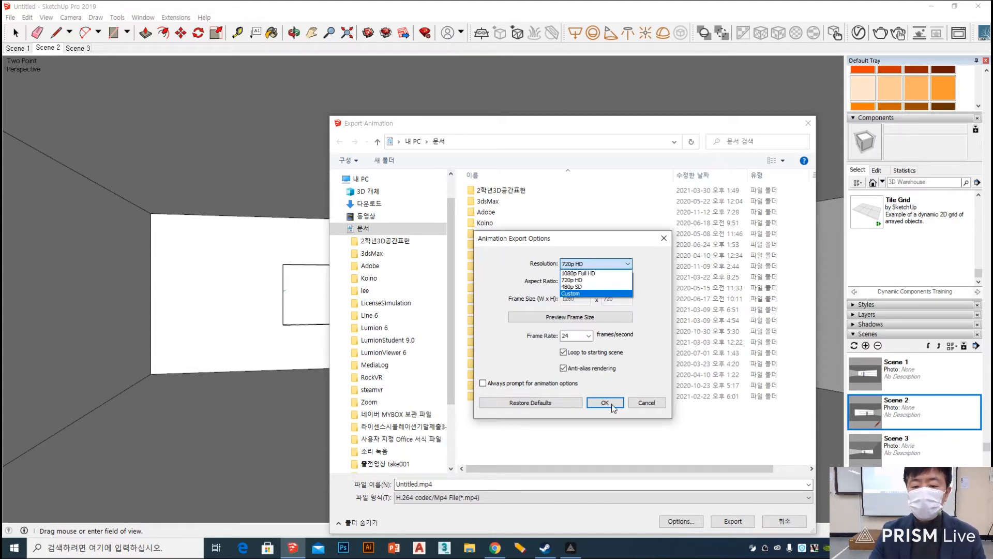
left_click(595, 279)
left_click(603, 402)
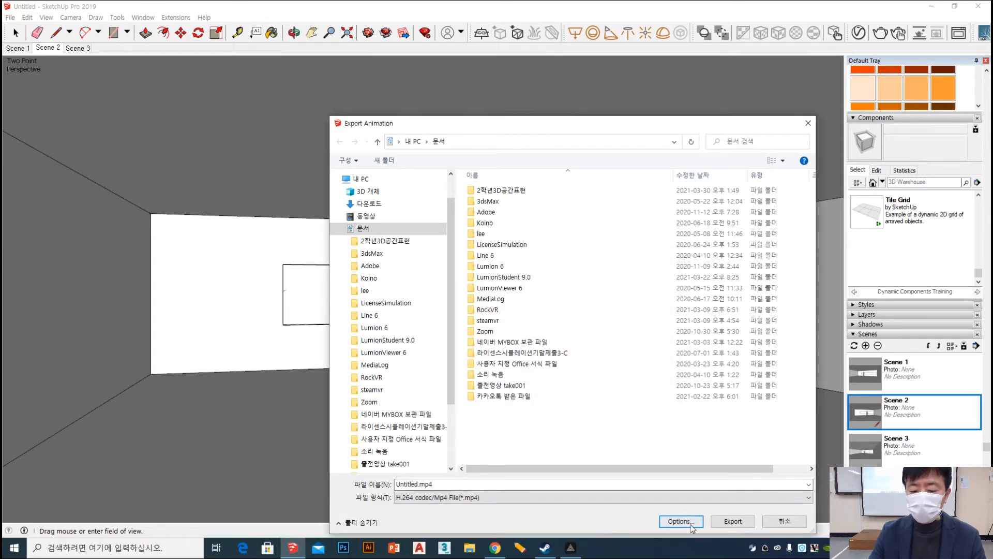
left_click(733, 521)
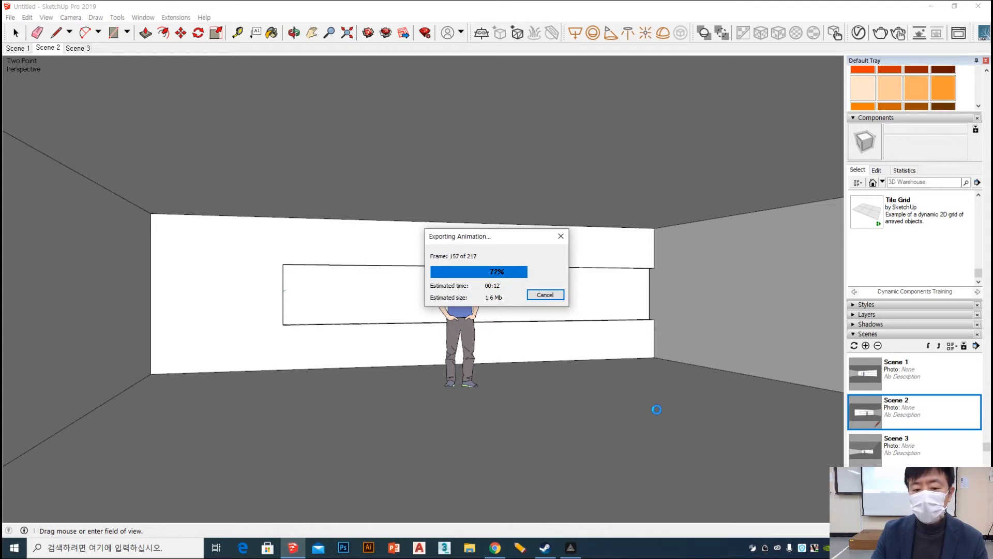
Look for the exported video on the desktop and return to SketchUp.
key("super+d")
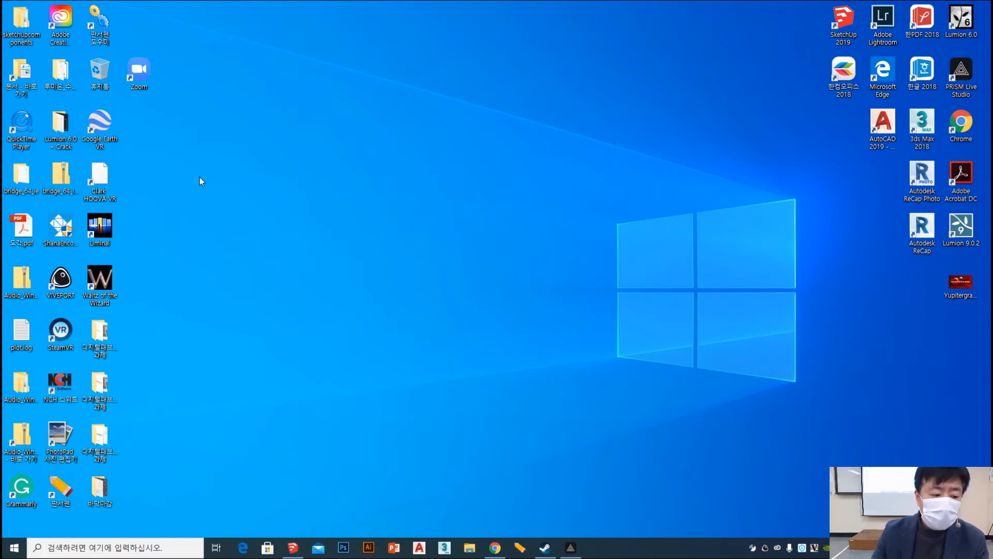
key("F5")
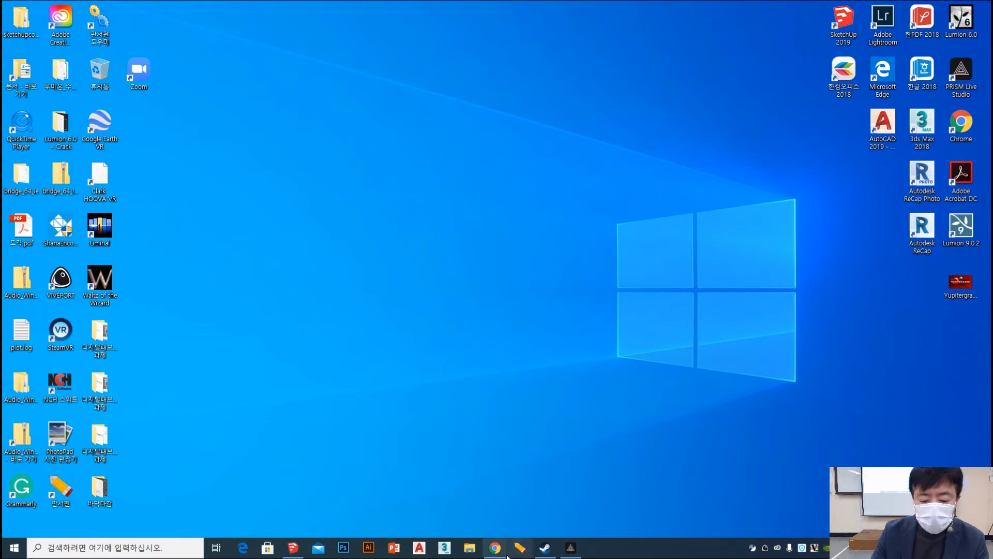
left_click(299, 549)
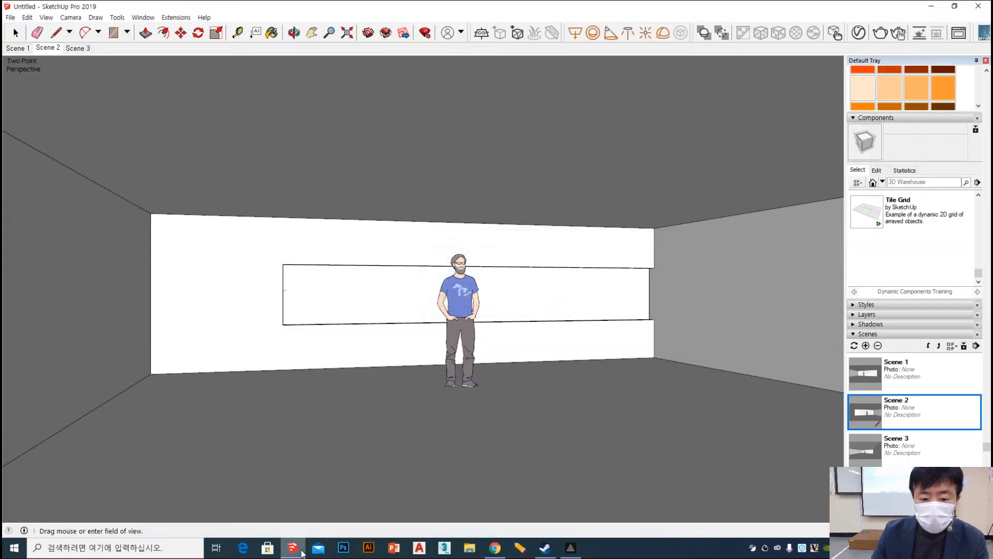
left_click(299, 549)
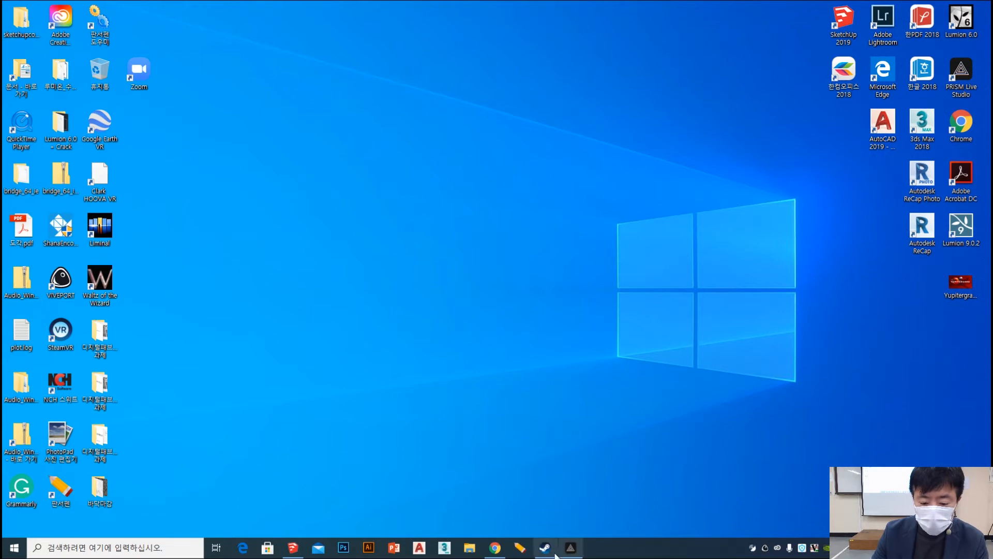
left_click(292, 547)
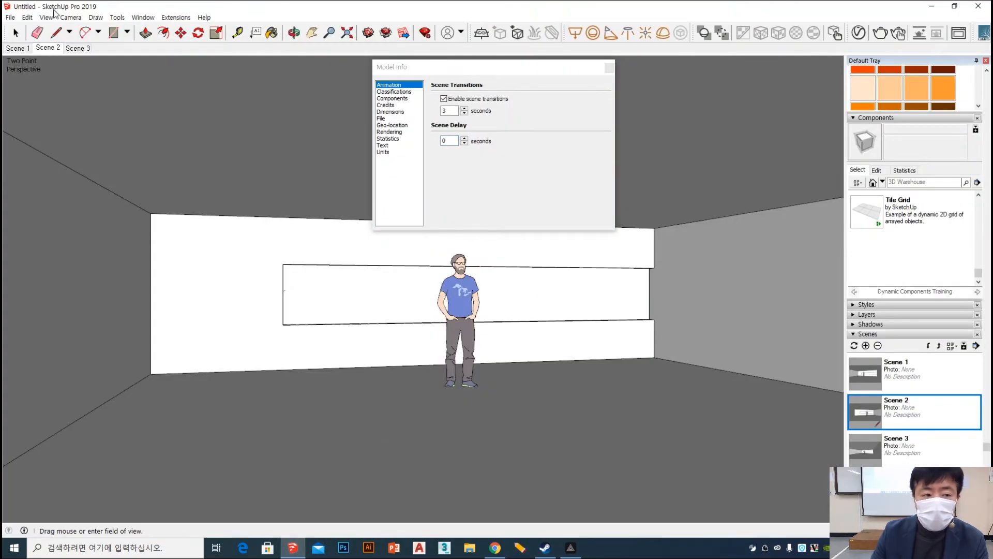
Reopen the animation export dialog to check which folder holds the exported video.
left_click(10, 17)
mouse_move(82, 188)
mouse_move(248, 222)
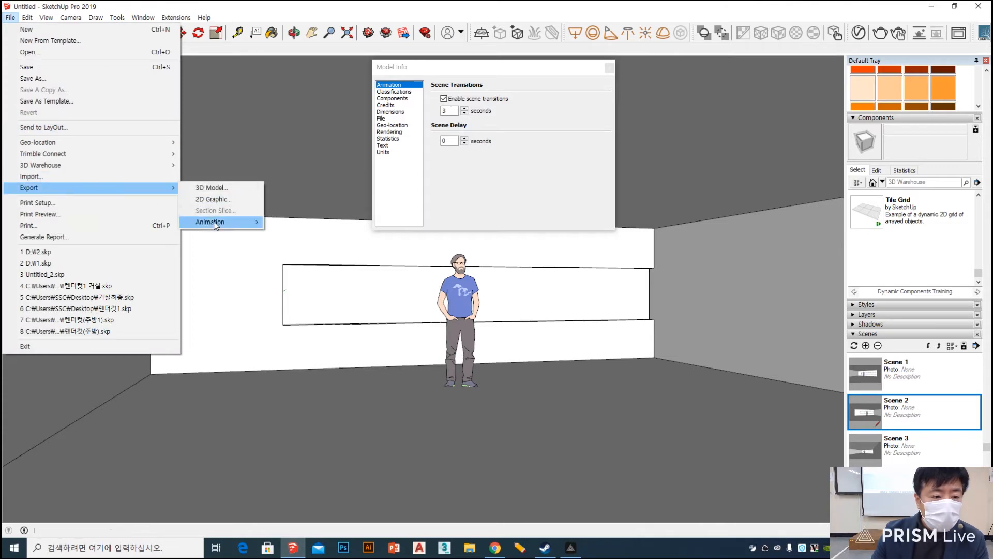
left_click(287, 222)
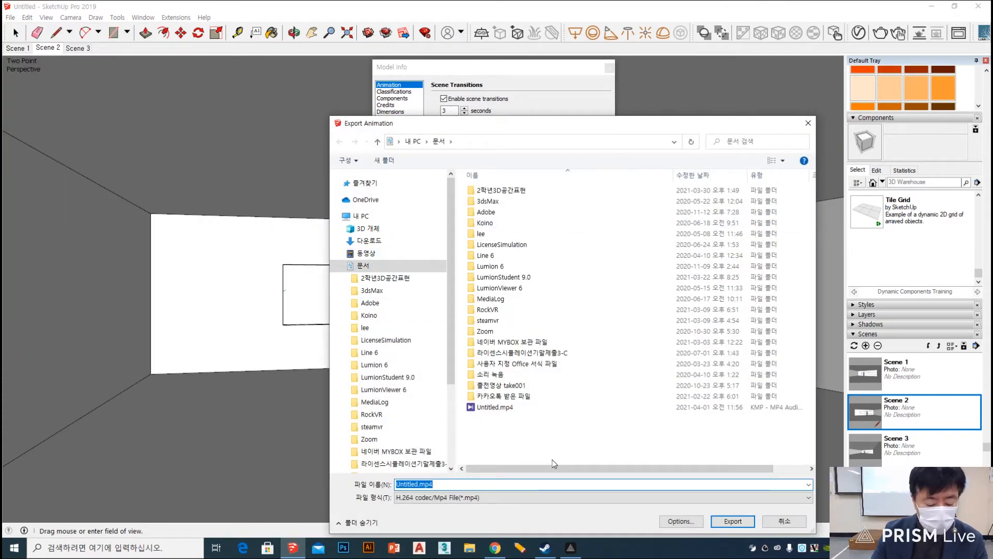
Open the Documents folder in File Explorer and play Untitled.mp4, dismissing the player's update notice.
key("Return")
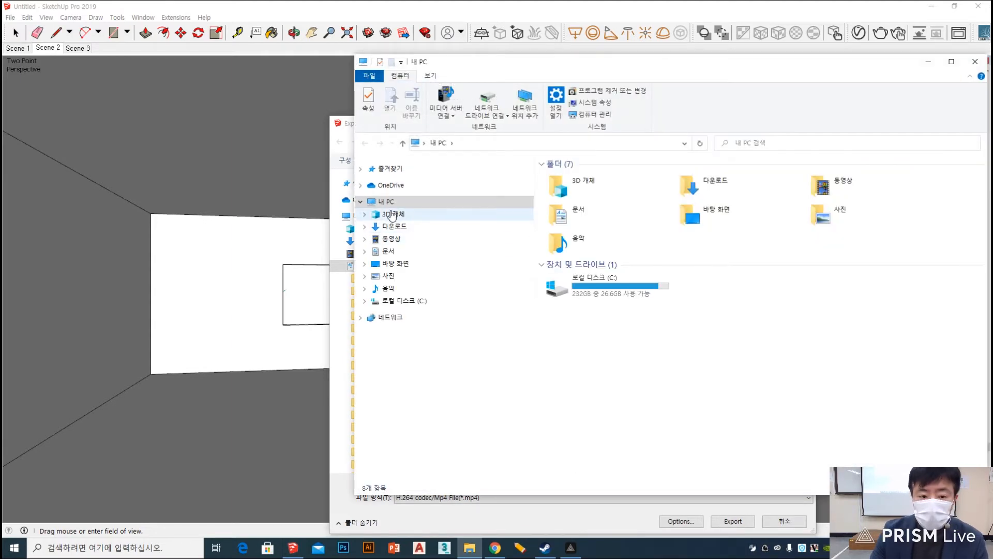
left_click(388, 251)
left_click(697, 174)
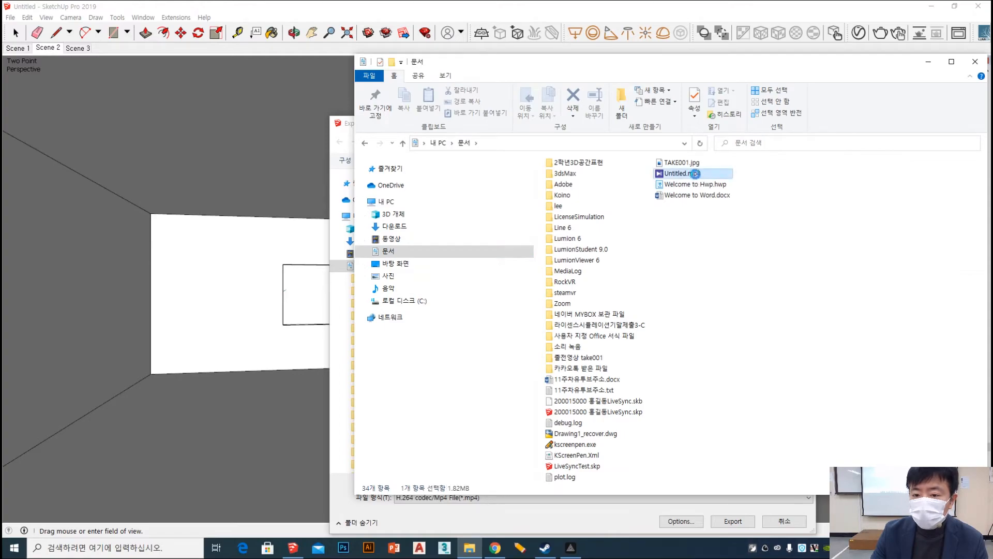
key("Return")
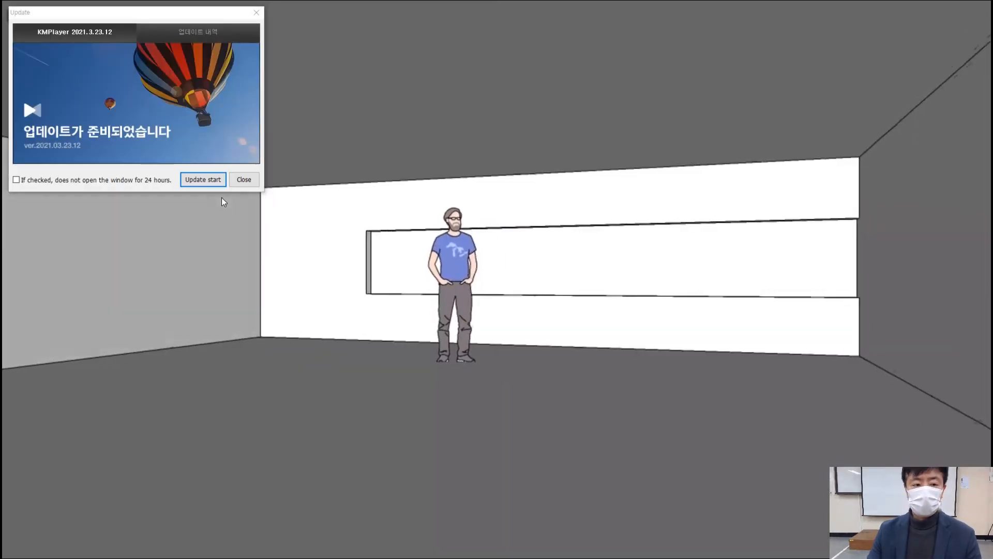
left_click(246, 180)
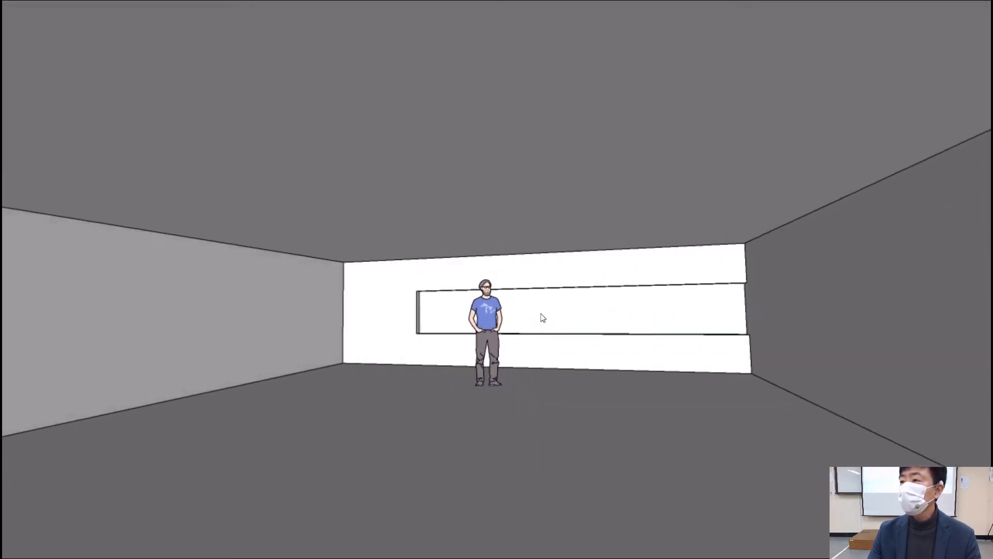
key("Escape")
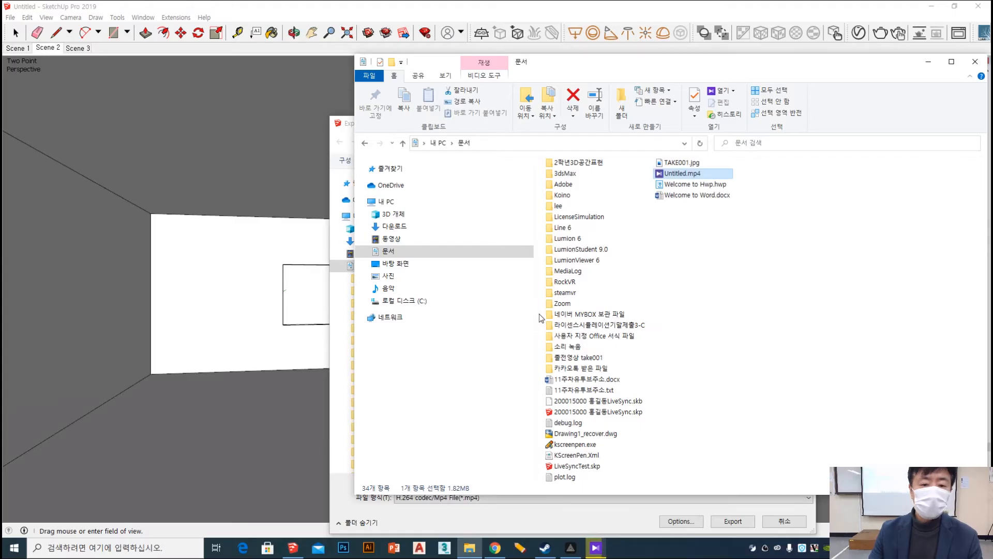
Put File Explorer away and close the animation export and Model Info windows without exporting again.
left_click(932, 65)
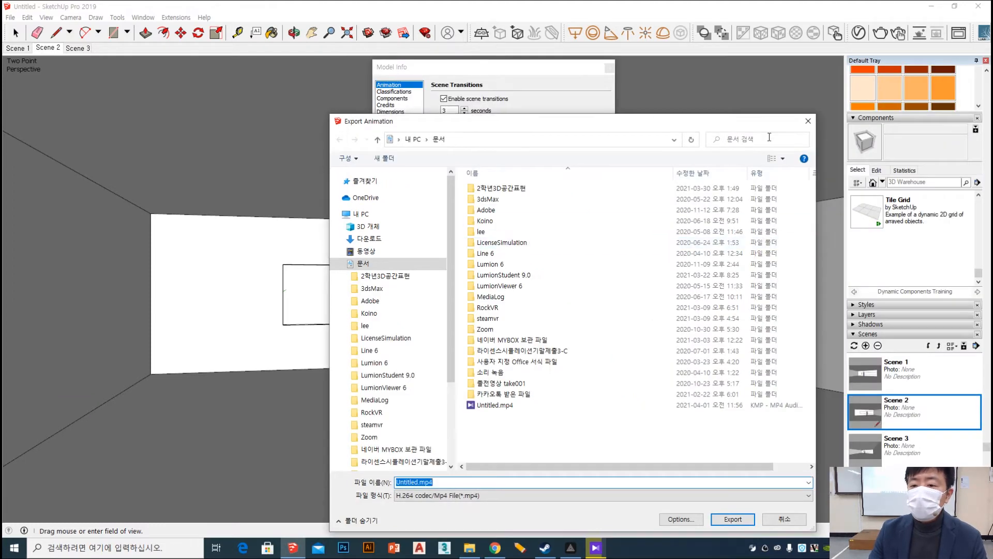
left_click(809, 122)
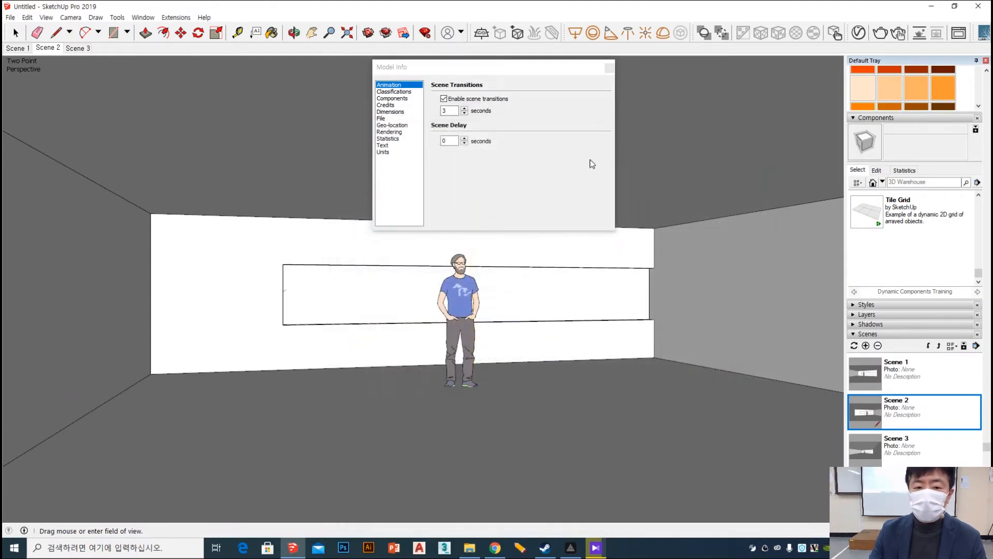
left_click(609, 67)
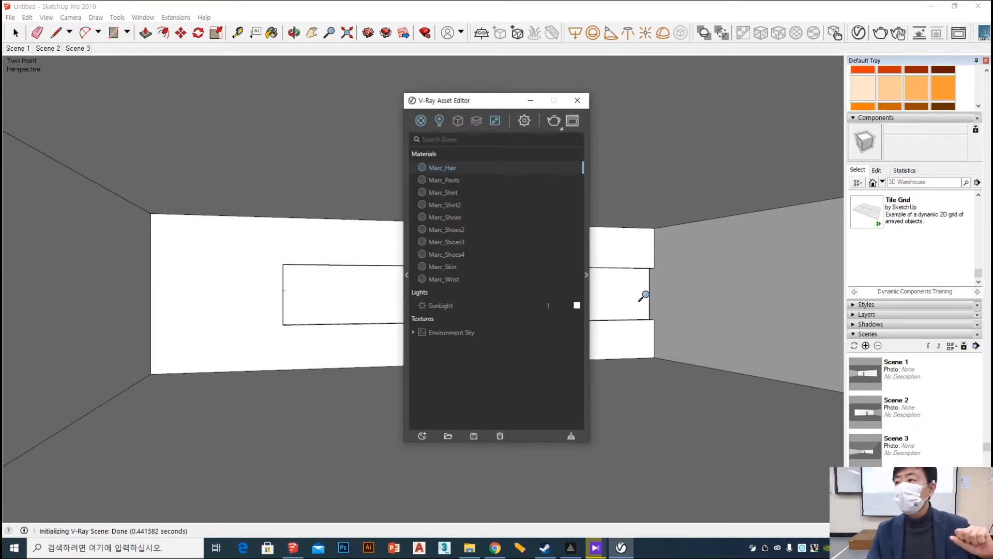
Expand the V-Ray Asset Editor to show the material settings and library, and render the current room view.
left_click(587, 275)
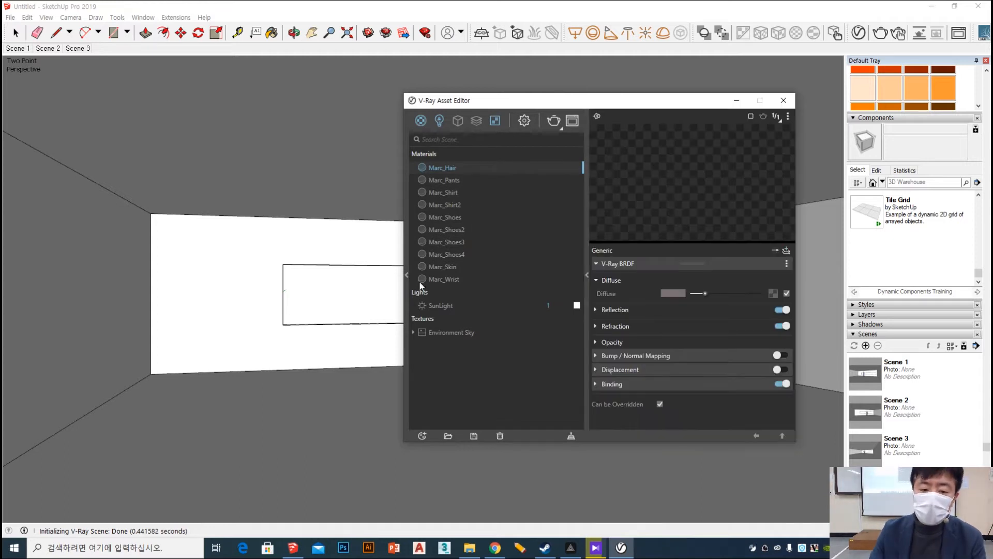
left_click(407, 274)
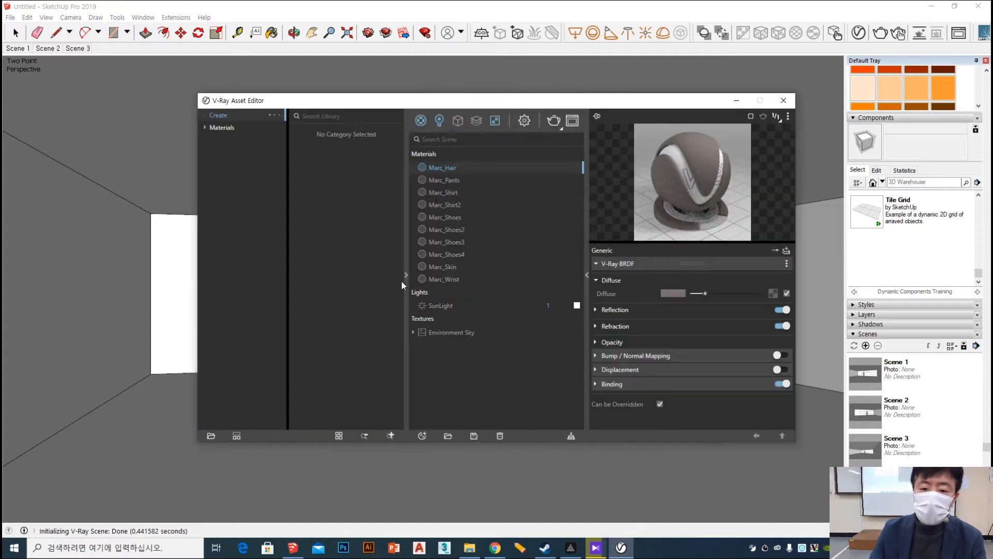
left_click(554, 121)
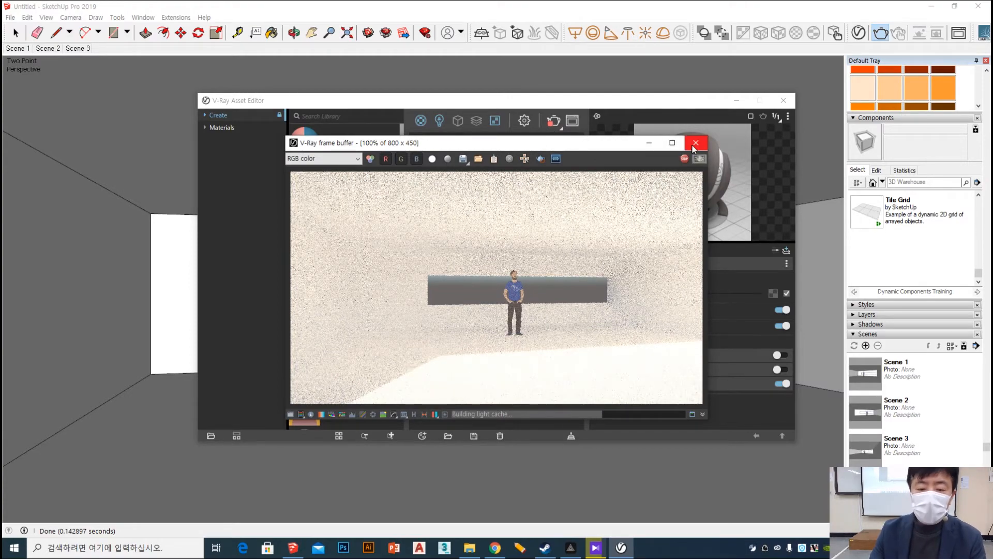
Close the test render and enable Animation in the V-Ray render settings, keeping the time segment at Entire Animation.
left_click(695, 144)
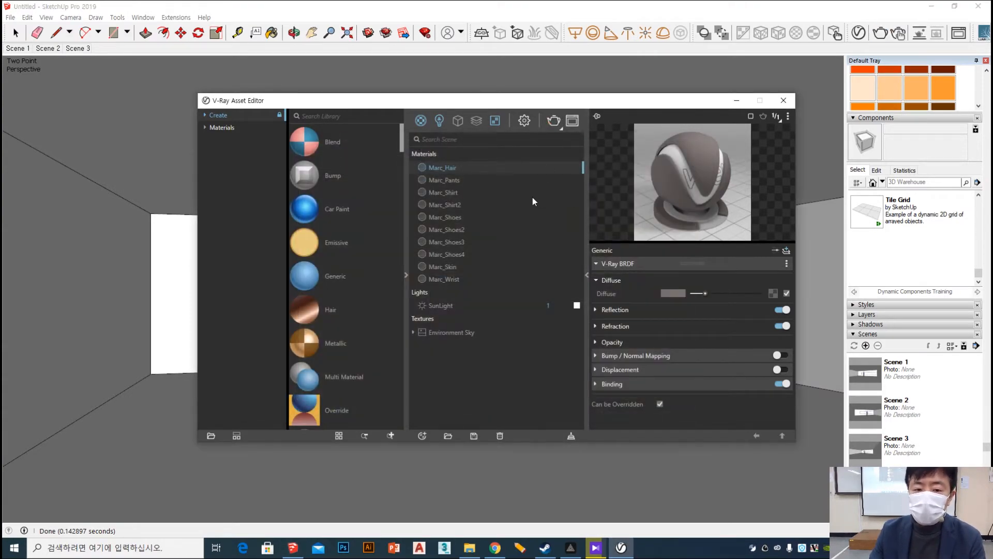
left_click(524, 120)
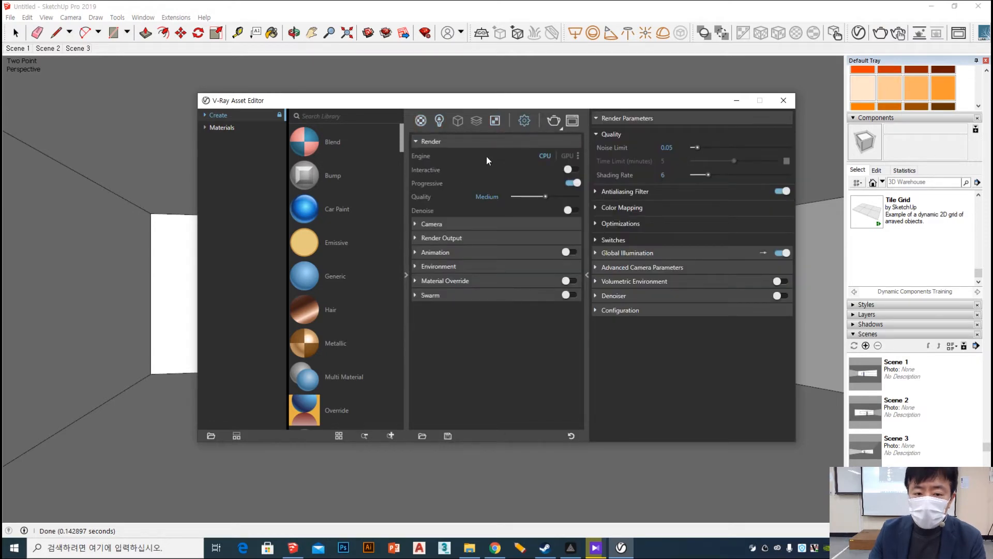
left_click(417, 141)
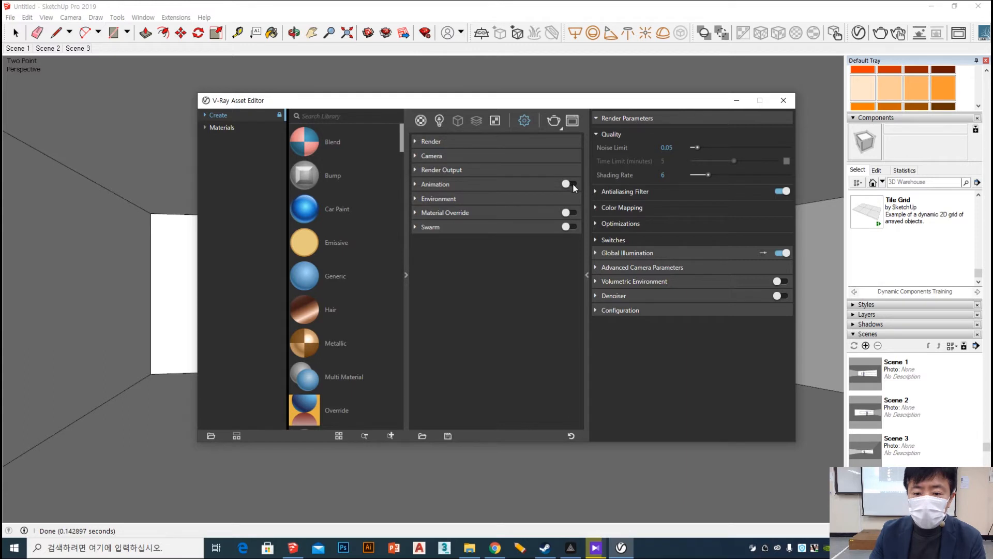
left_click(414, 184)
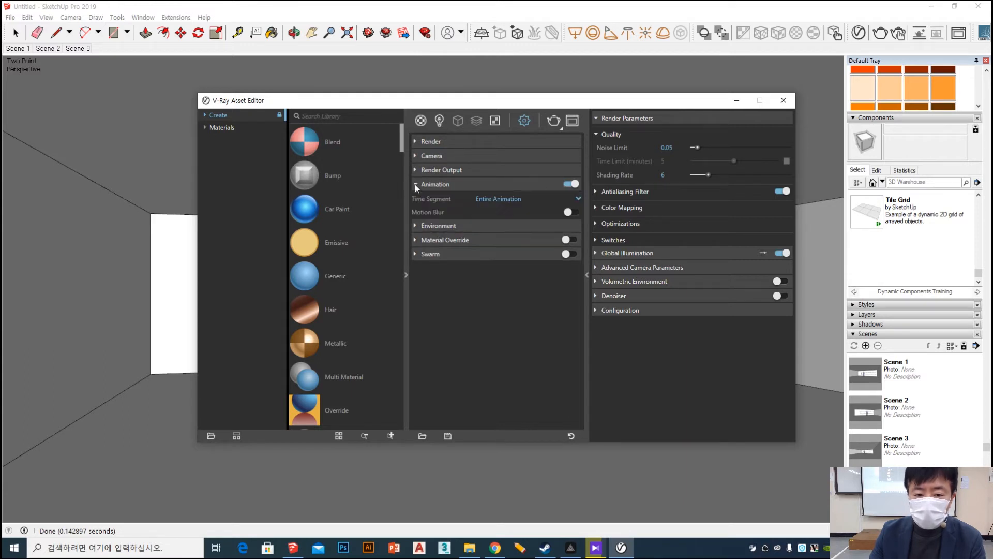
left_click(501, 199)
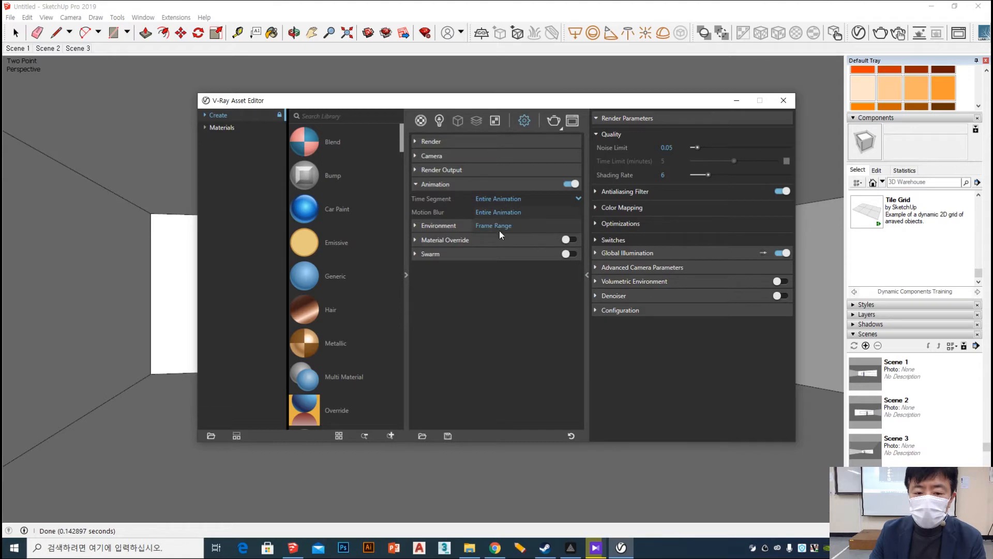
left_click(506, 197)
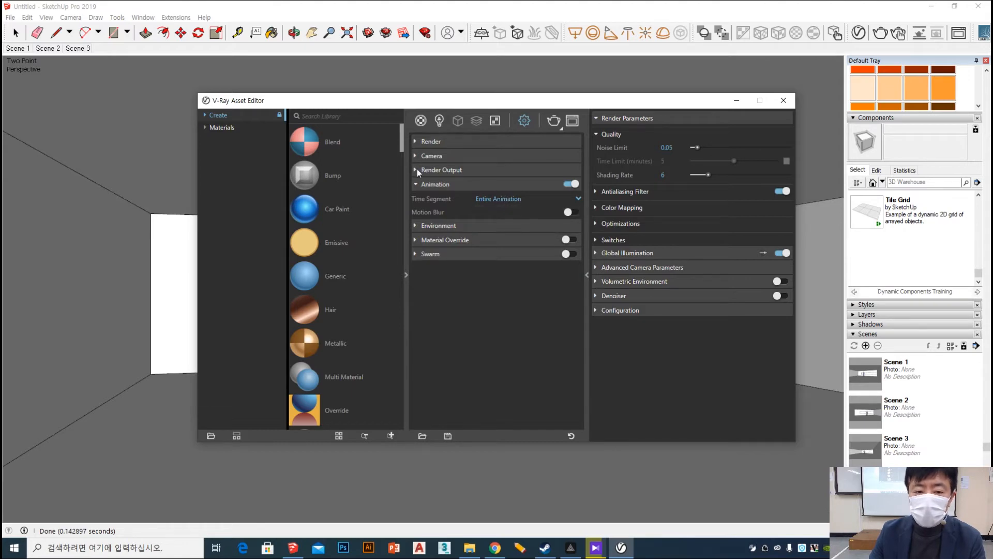
Set the render output image size to 1280 × 720 with the 16:9 widescreen aspect ratio.
left_click(417, 170)
double_click(486, 198)
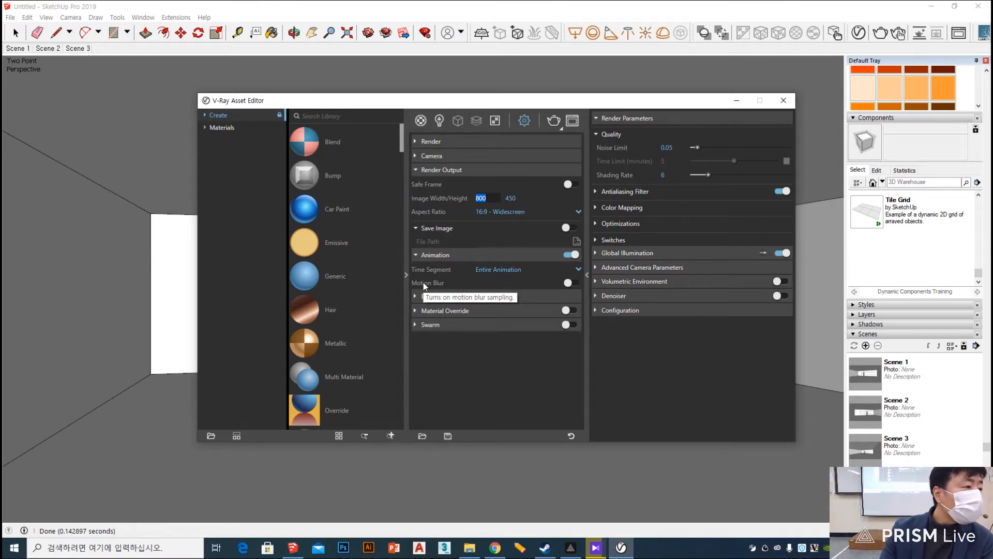
type("1920")
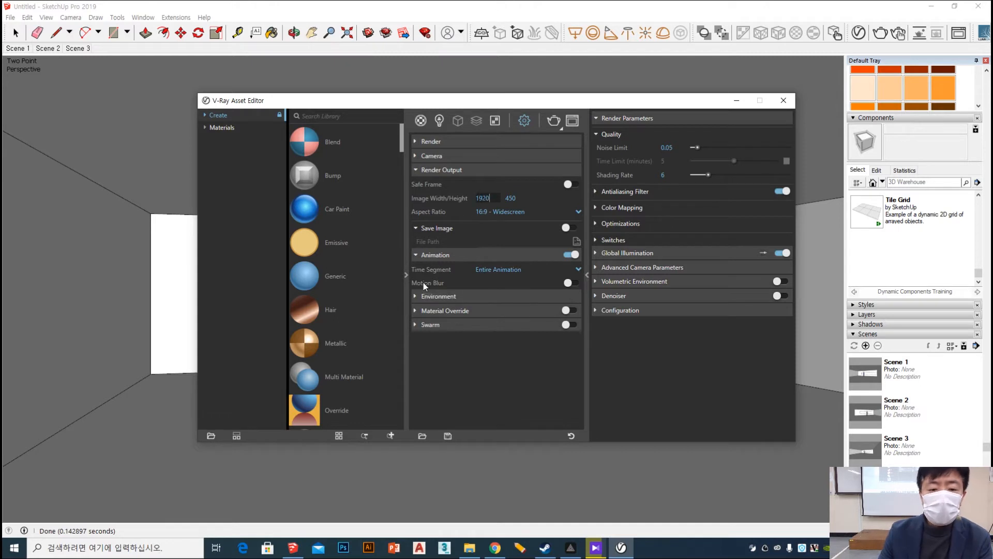
key("BackSpace")
key("BackSpace")
key("BackSpace")
key("BackSpace")
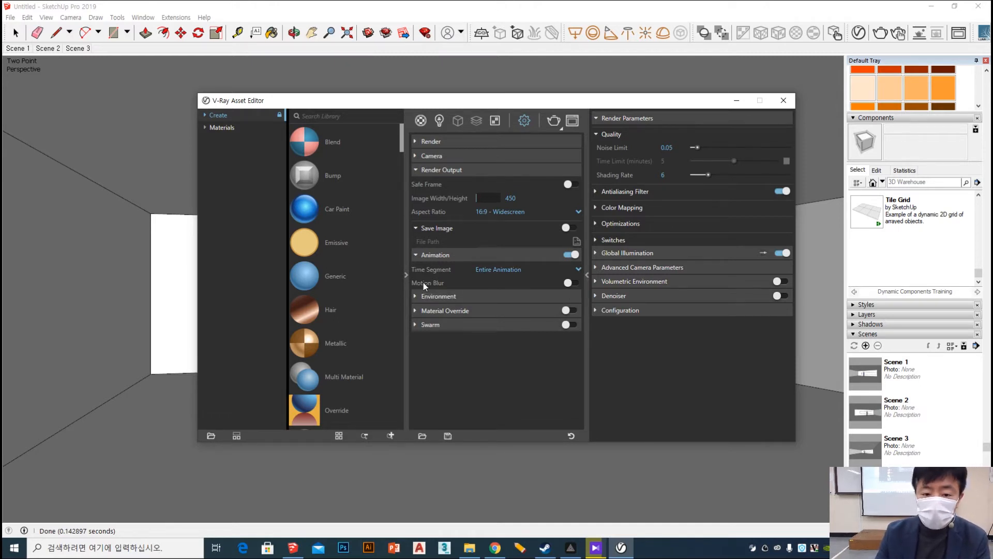
type("800")
key("Tab")
type("720")
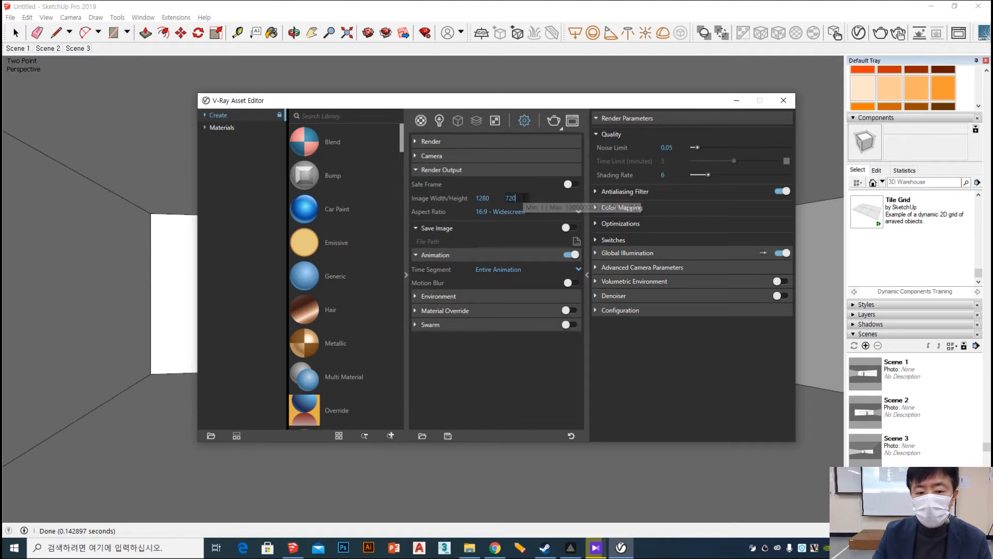
left_click_drag(525, 198, 438, 235)
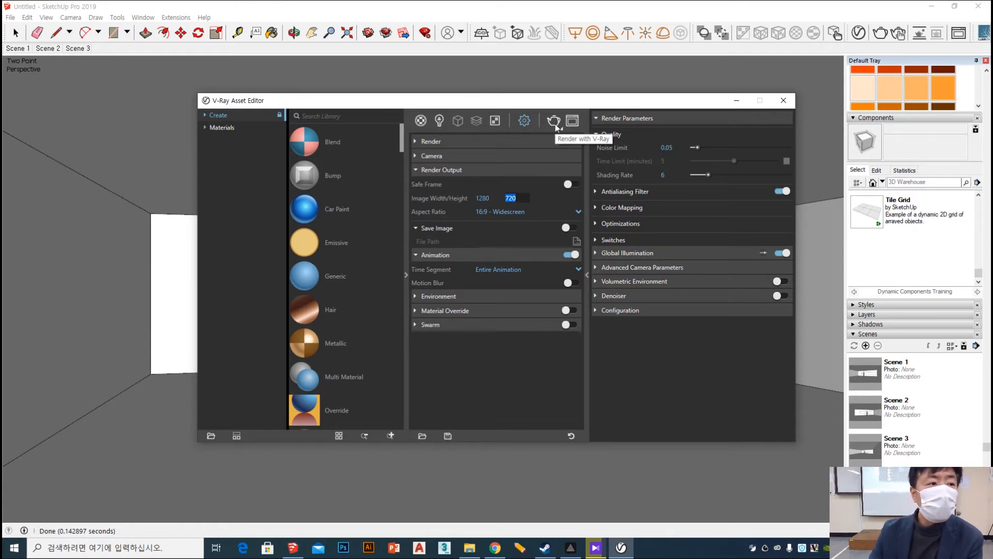
Enable Save Image for the render output and create and open a new folder on the desktop for its file path.
left_click(569, 228)
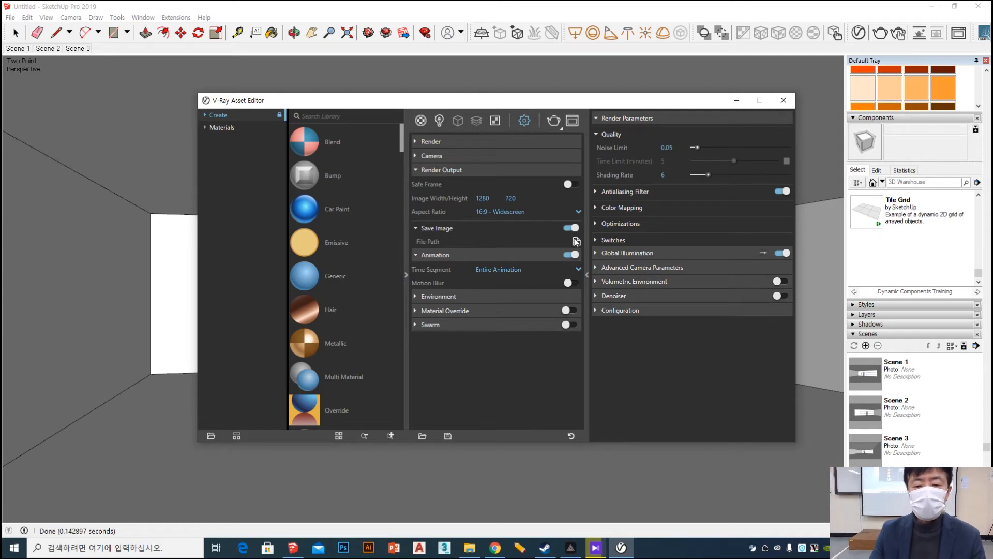
left_click(577, 241)
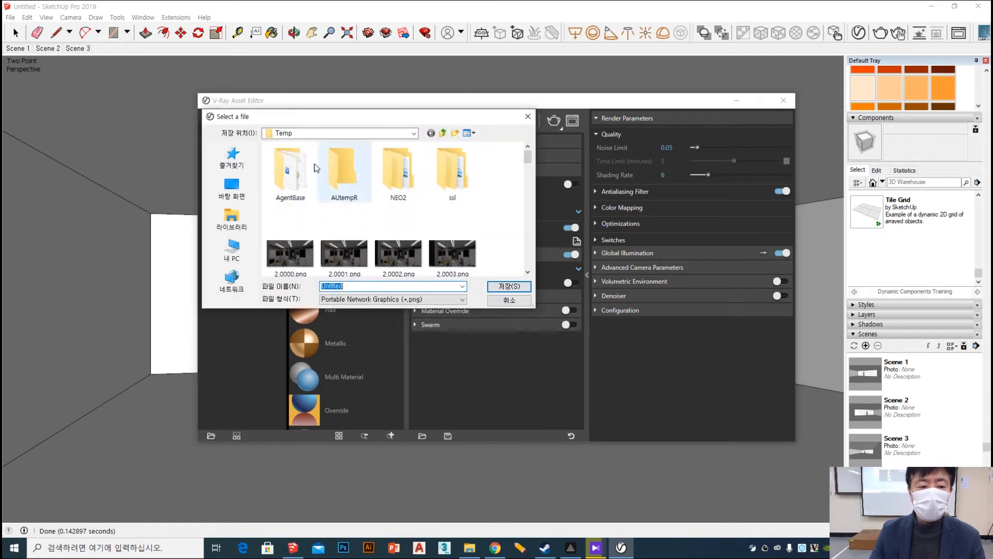
left_click(233, 194)
scroll(448, 259, "down", 3)
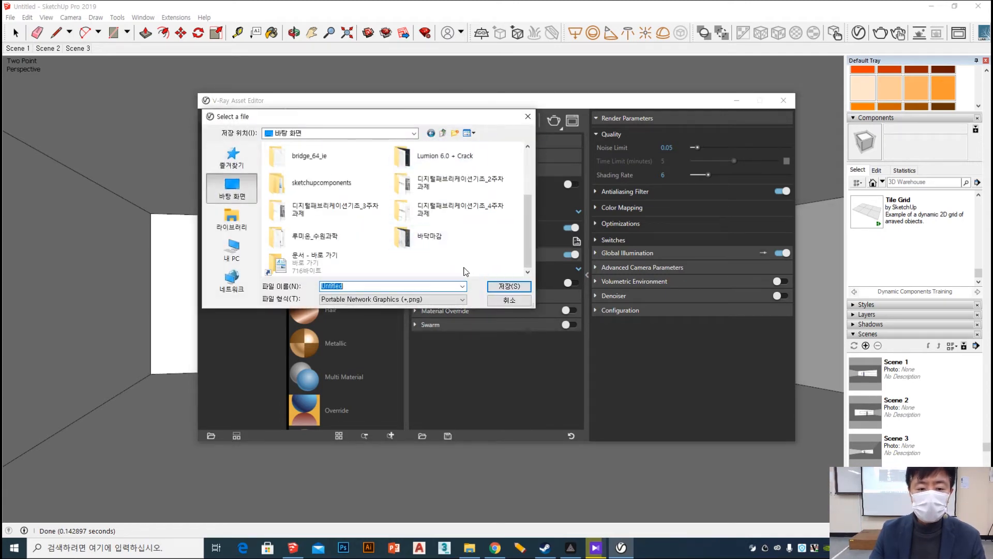
right_click(448, 266)
mouse_move(536, 358)
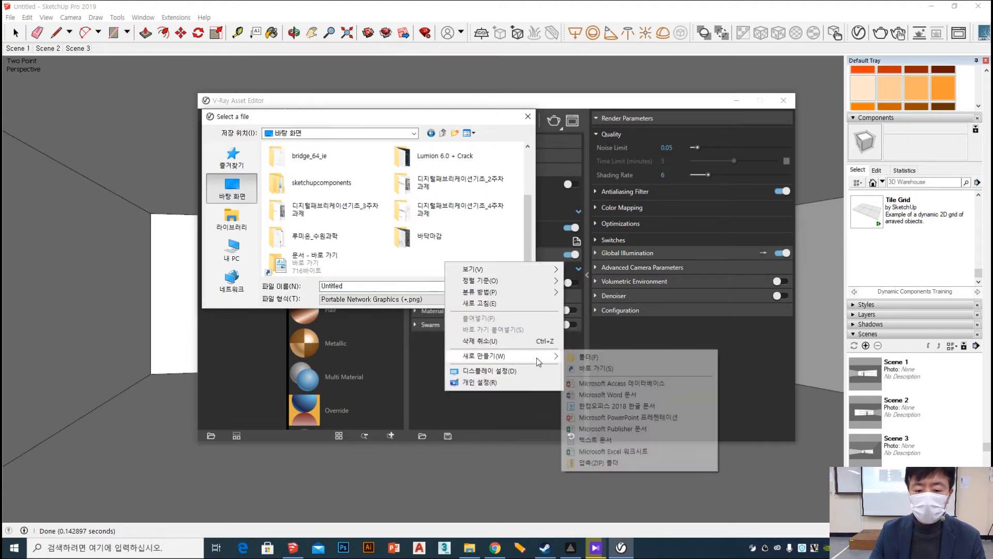
left_click(578, 358)
double_click(406, 264)
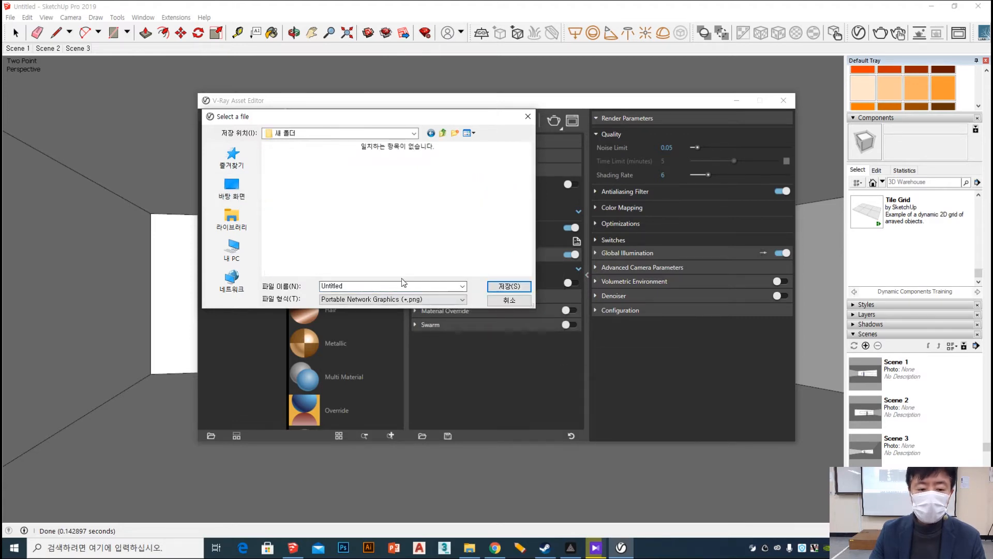
Save the output path in the new folder as Untitled in Portable Network Graphics (png) format.
left_click(438, 303)
left_click(437, 303)
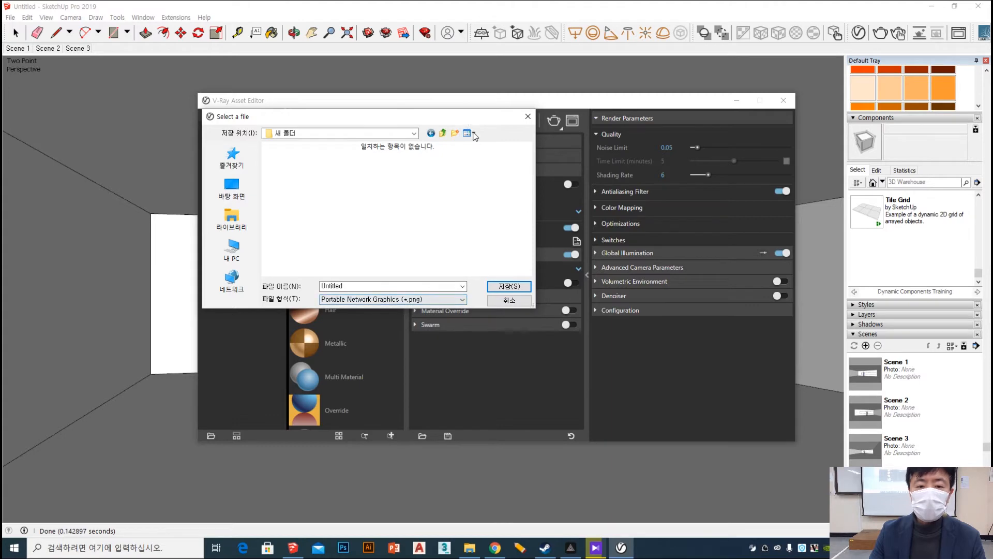
left_click_drag(467, 119, 495, 163)
left_click(533, 331)
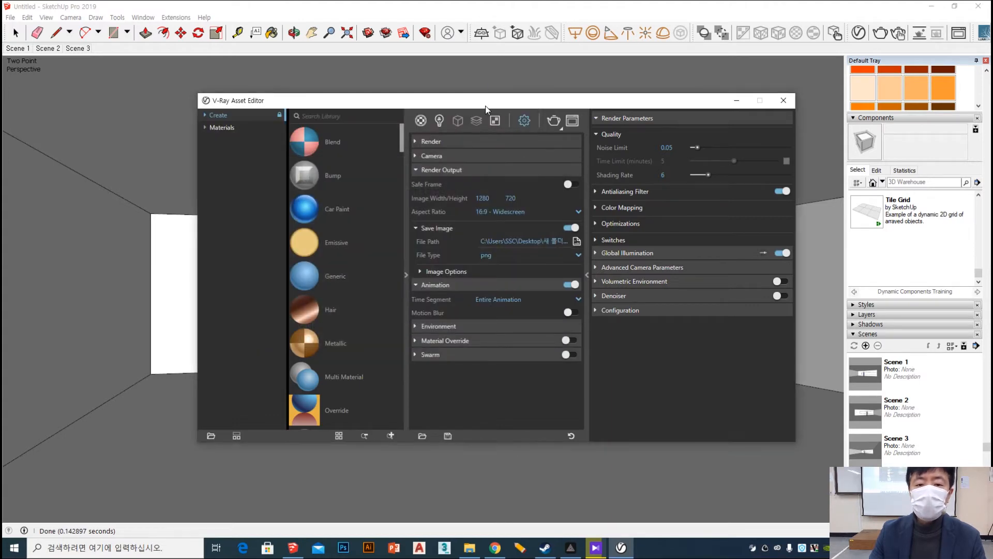
View the previous render in the V-Ray frame buffer and close it again.
left_click_drag(485, 105, 807, 107)
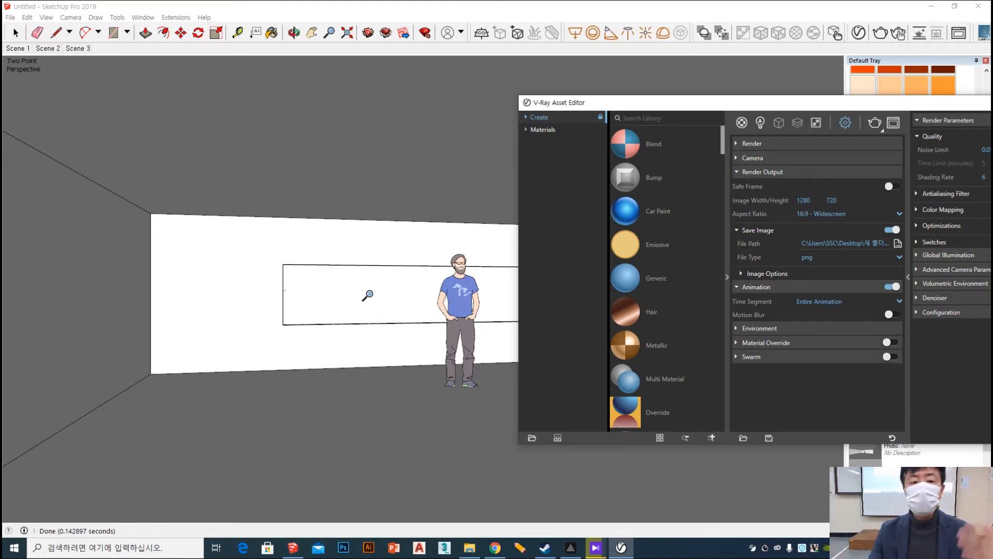
left_click_drag(790, 111, 353, 95)
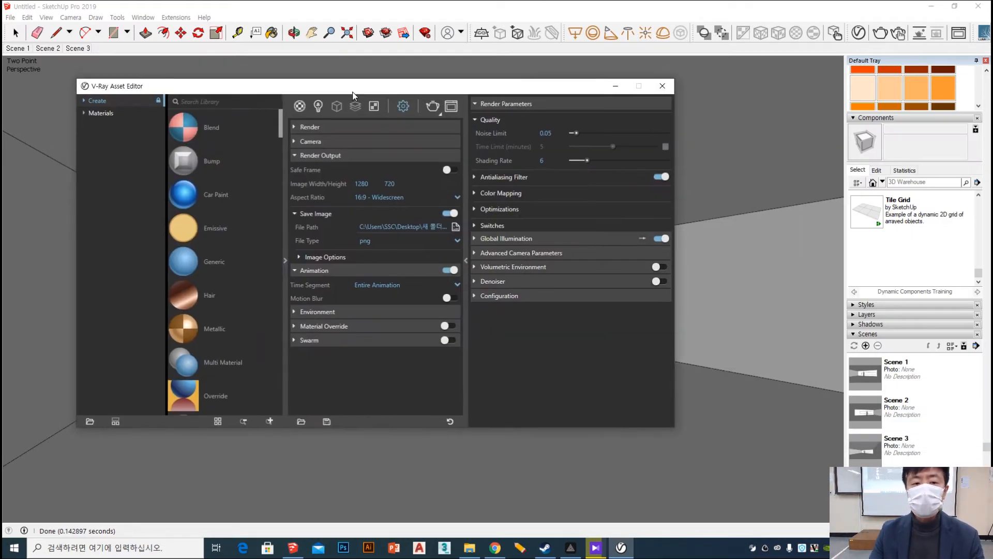
left_click(449, 107)
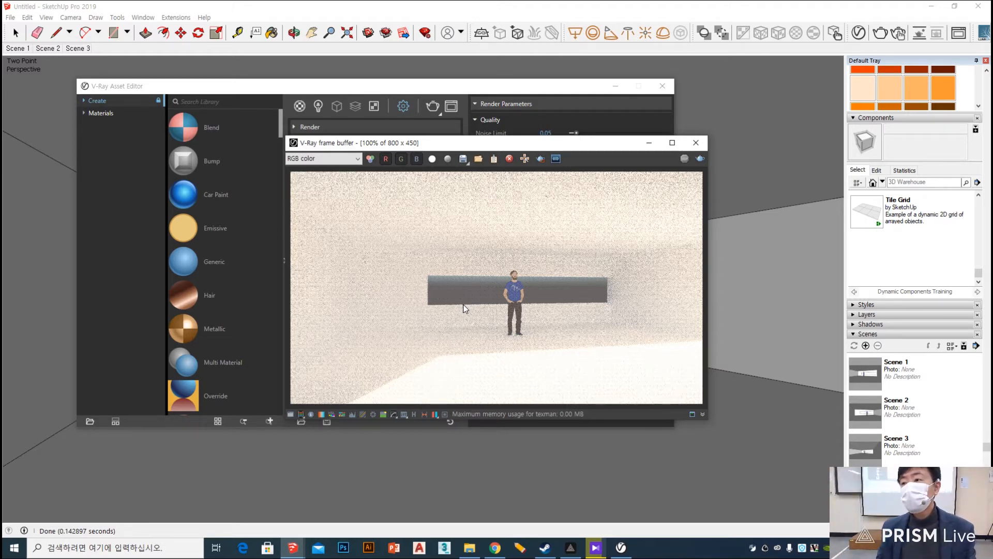
left_click(696, 143)
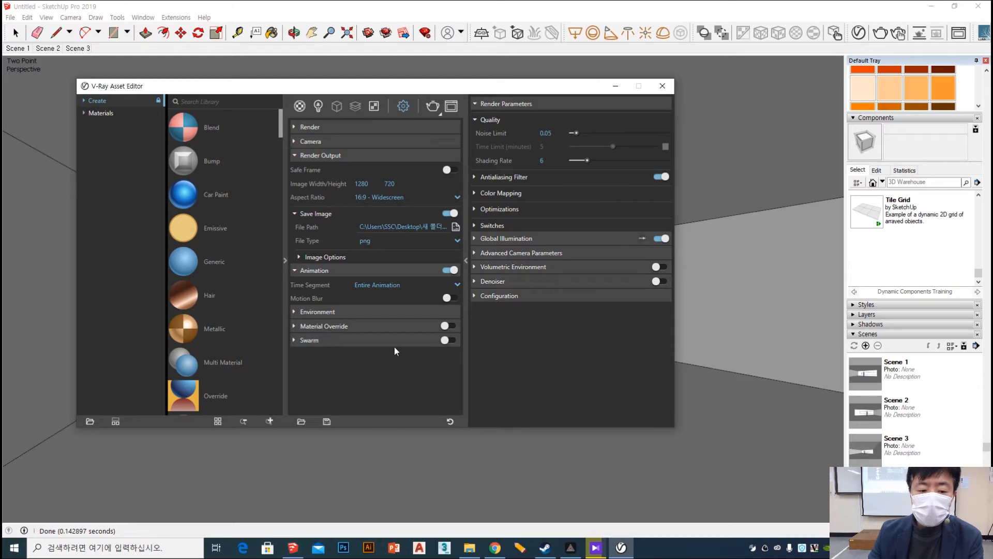
Lower the V-Ray render quality to Low and start rendering the animation.
left_click(313, 128)
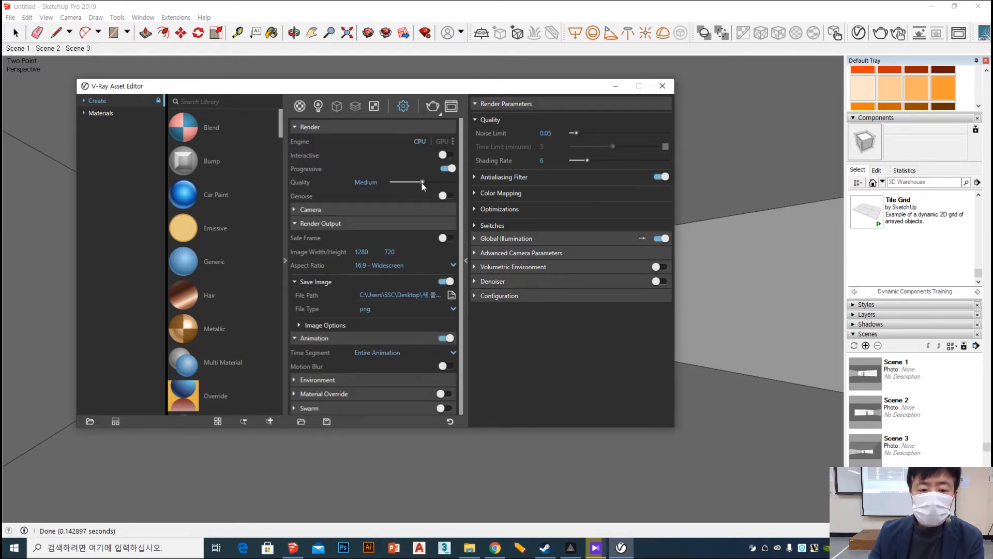
mouse_move(421, 182)
left_mouse_down()
mouse_move(395, 182)
mouse_move(407, 182)
left_mouse_up()
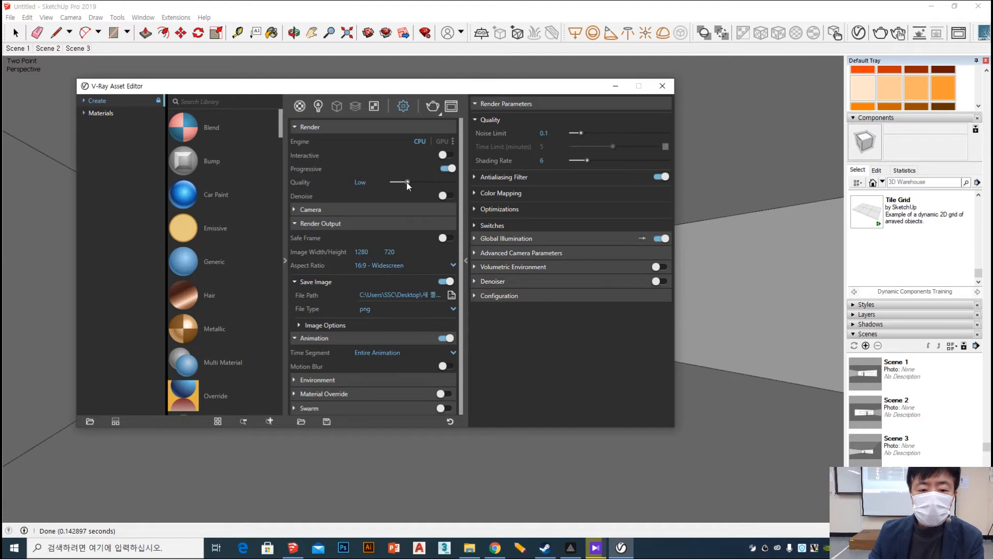
left_click(432, 107)
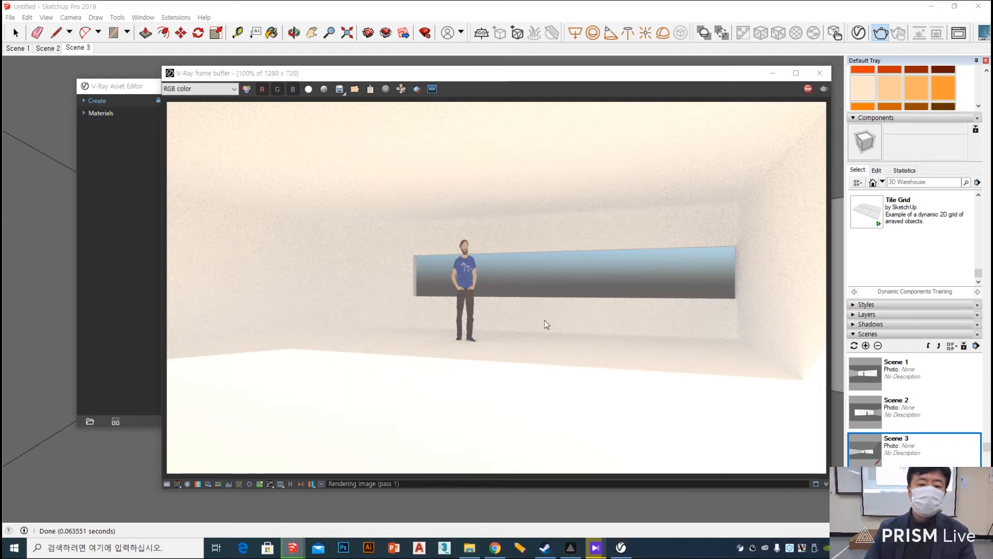
key("super+e")
left_click_drag(693, 67, 510, 73)
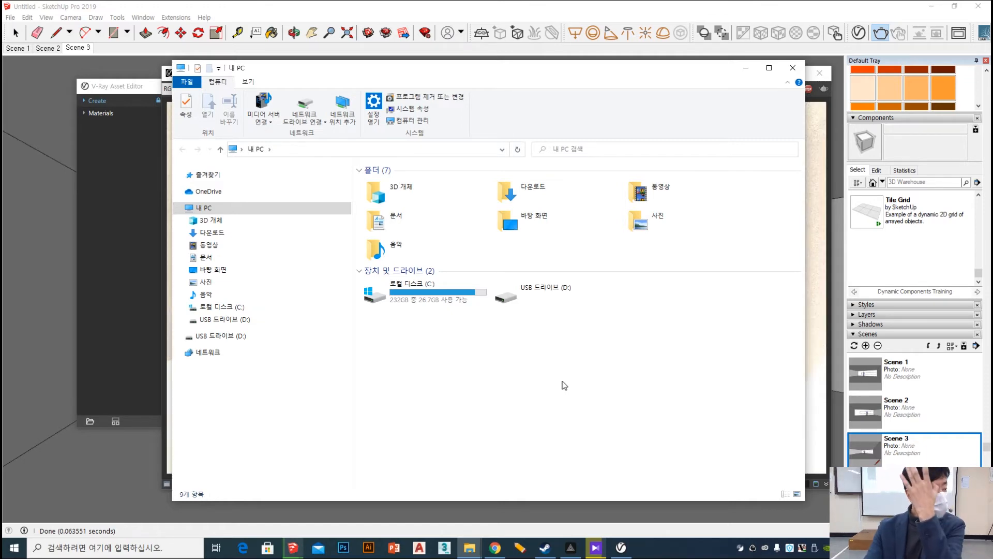
left_click(747, 69)
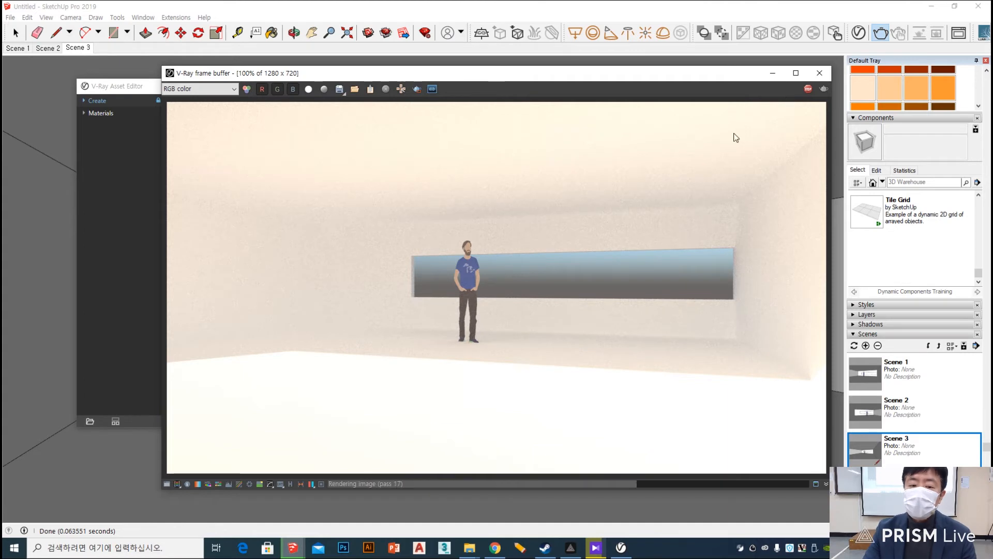
In File Explorer, open the Animation folder inside 20210329_Render on the USB drive and view one of its rendered frames.
key("super+e")
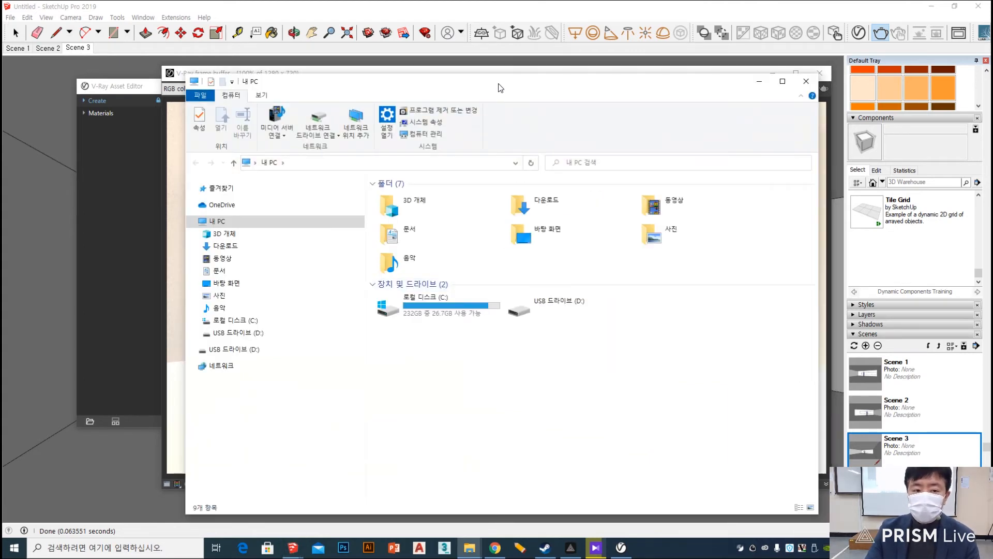
left_click(238, 333)
left_click(583, 294)
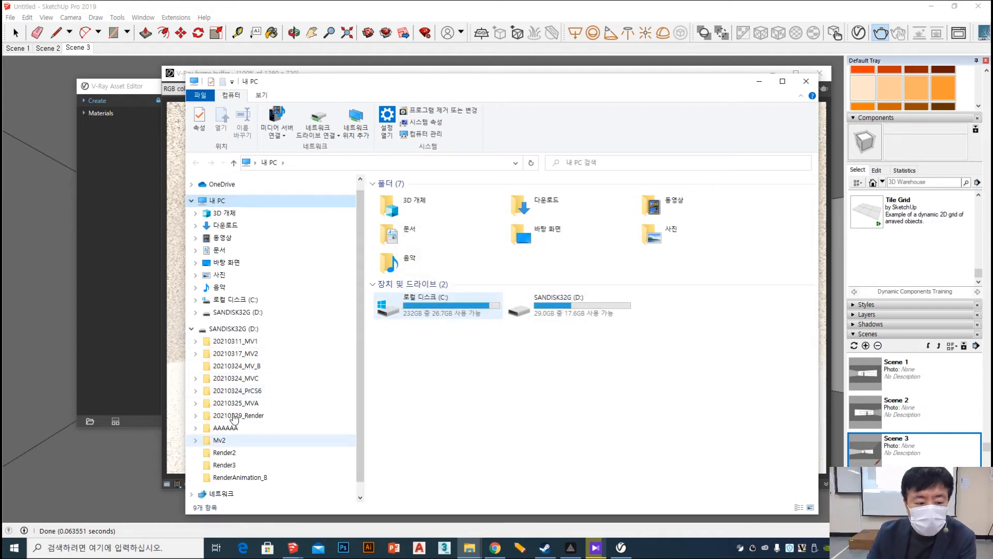
left_click(238, 417)
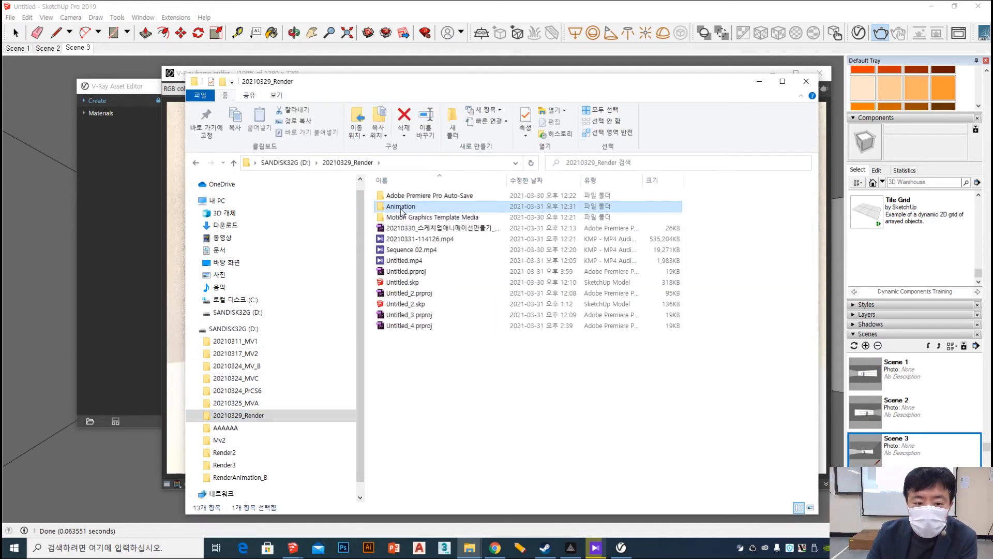
double_click(401, 207)
double_click(506, 293)
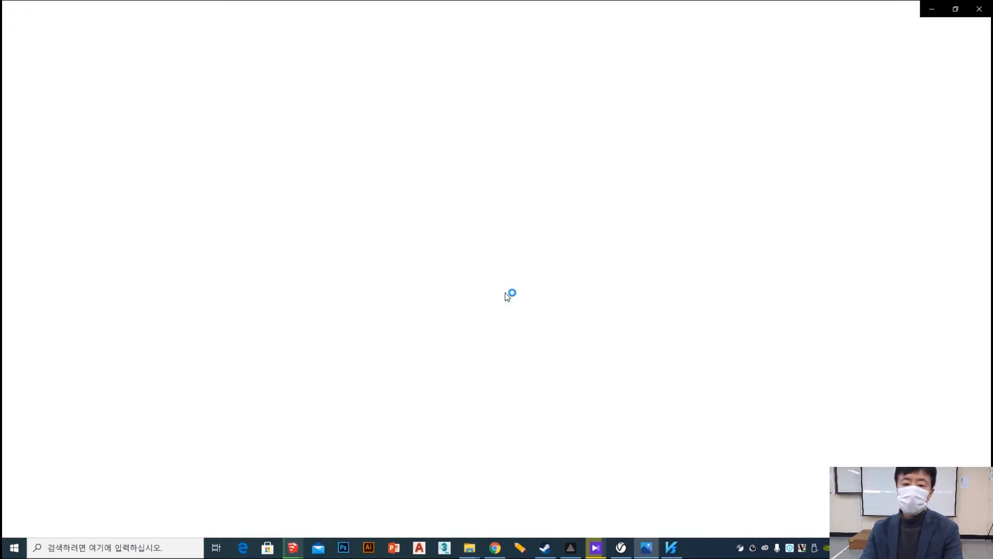
Step forward through the rendered frame images up to Untitled.0030.png to check the camera movement.
key("Right")
key("Right")
key("Right")
key("Right")
key("Right")
key("Right")
key("Right")
key("Right")
key("Right")
key("Right")
key("Right")
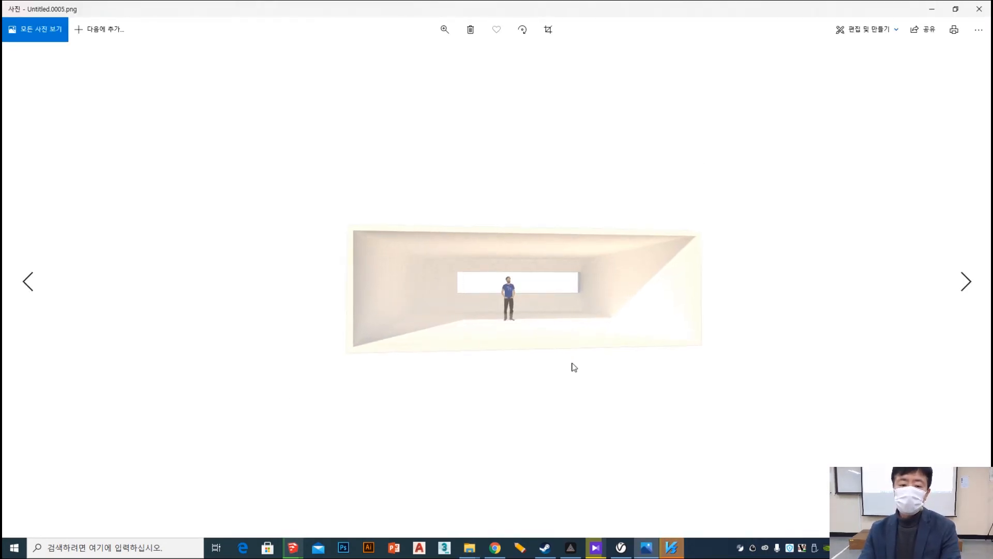
key("Right")
key("Right")
key("Right")
key("Right")
key("Right")
key("Right")
key("Right")
key("Right")
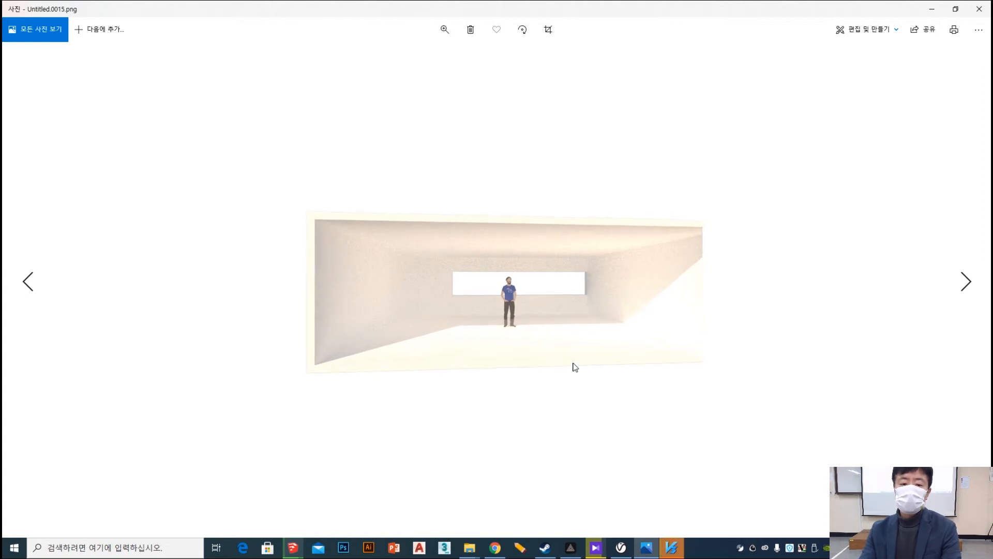
key("Right")
key("Right")
key("Right")
key("Right")
key("Right")
key("Right")
key("Right")
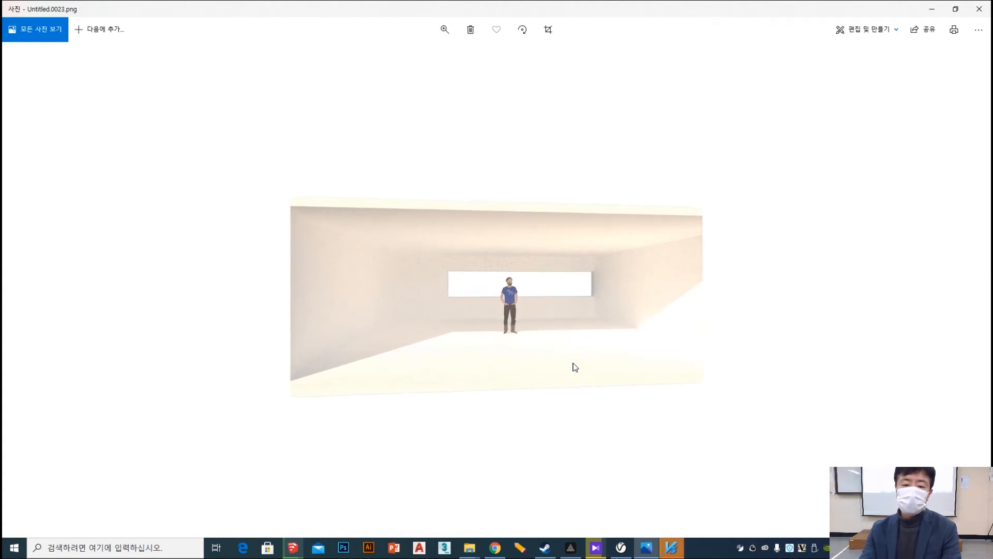
key("Right")
key("Right")
key("Right")
key("Right")
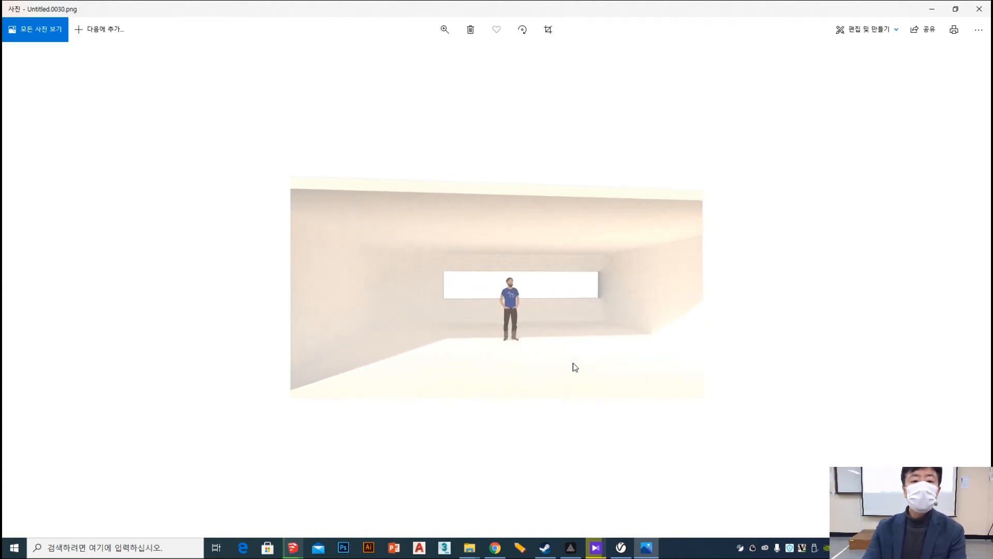
Step through the rendered frames up to Untitled.0041.png, and minimize the image viewer and the Animation folder window.
key("Right")
key("Right")
key("Right")
key("Right")
key("Right")
key("Right")
key("Right")
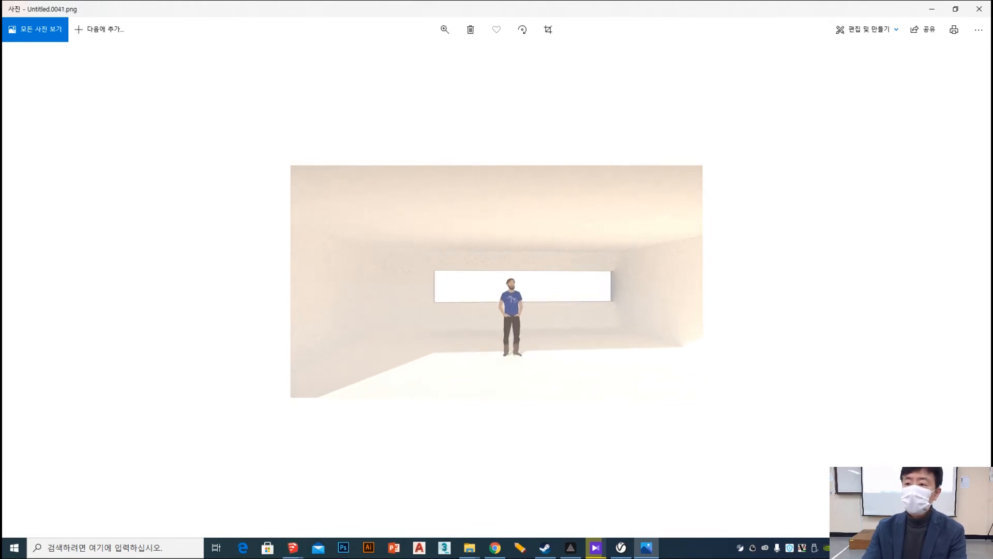
left_click(931, 9)
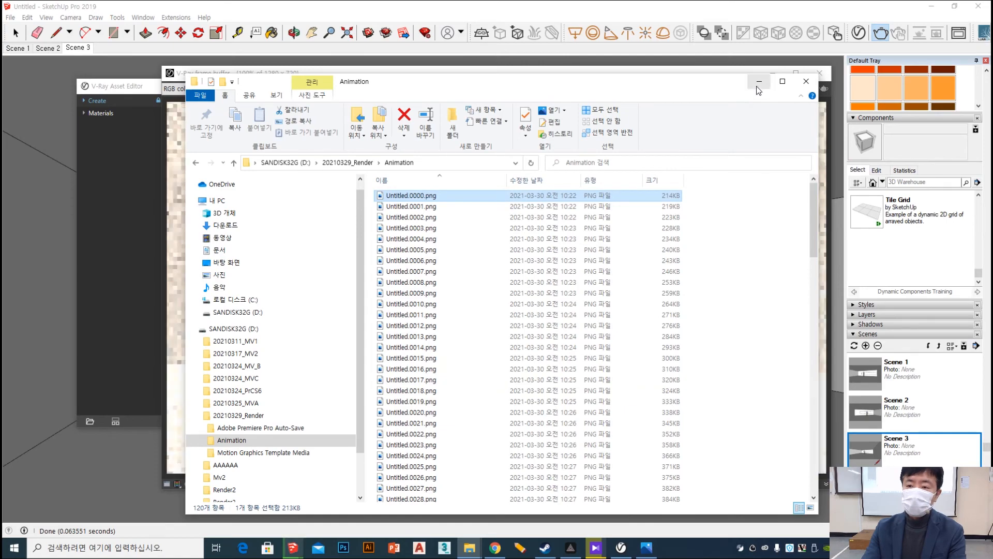
left_click(759, 81)
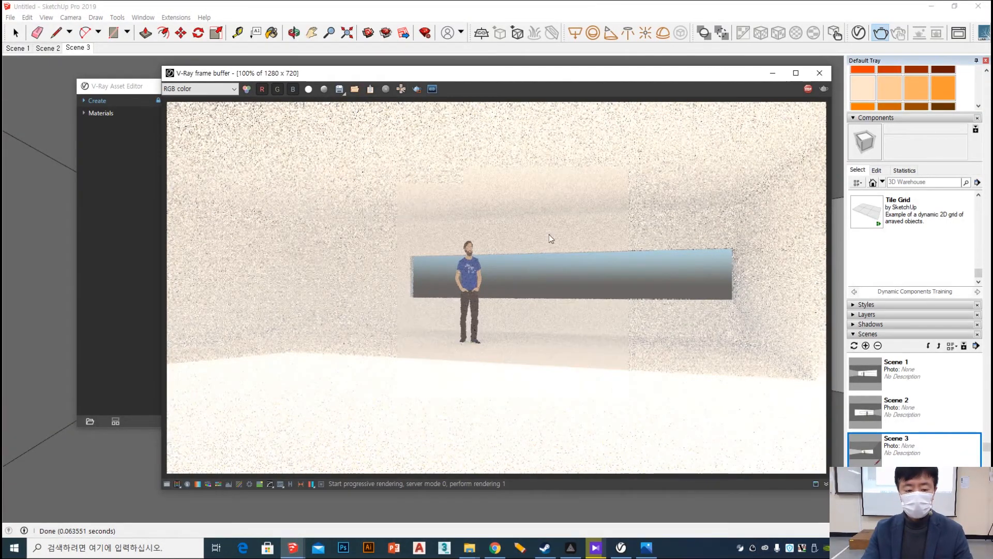
Stop the V-Ray animation rendering and minimize the frame buffer and the SketchUp window.
left_click(808, 91)
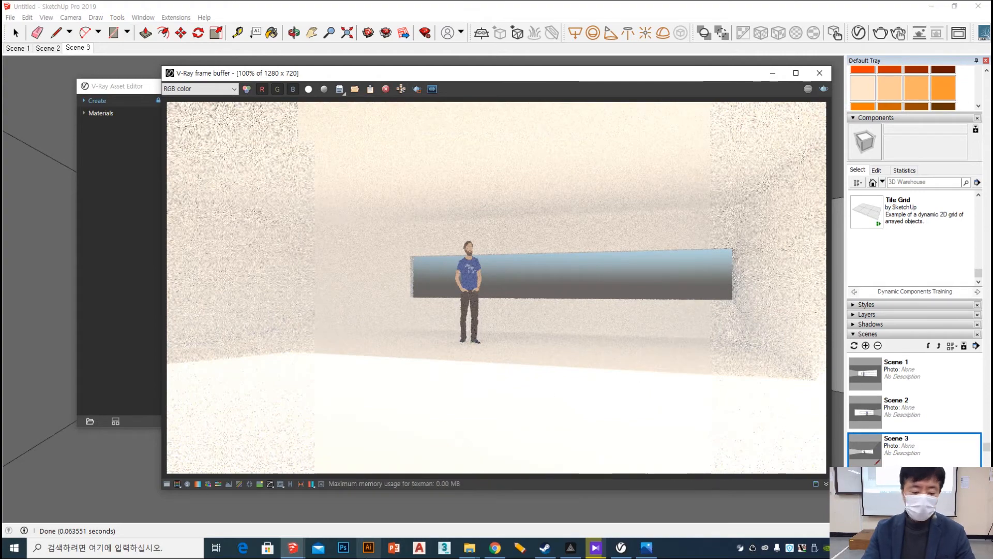
key("super+e")
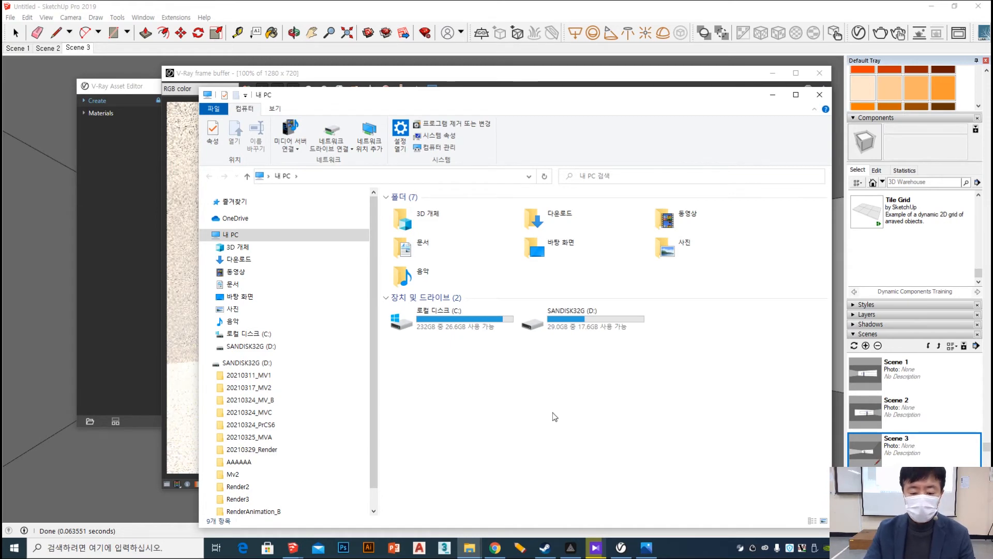
left_click(555, 76)
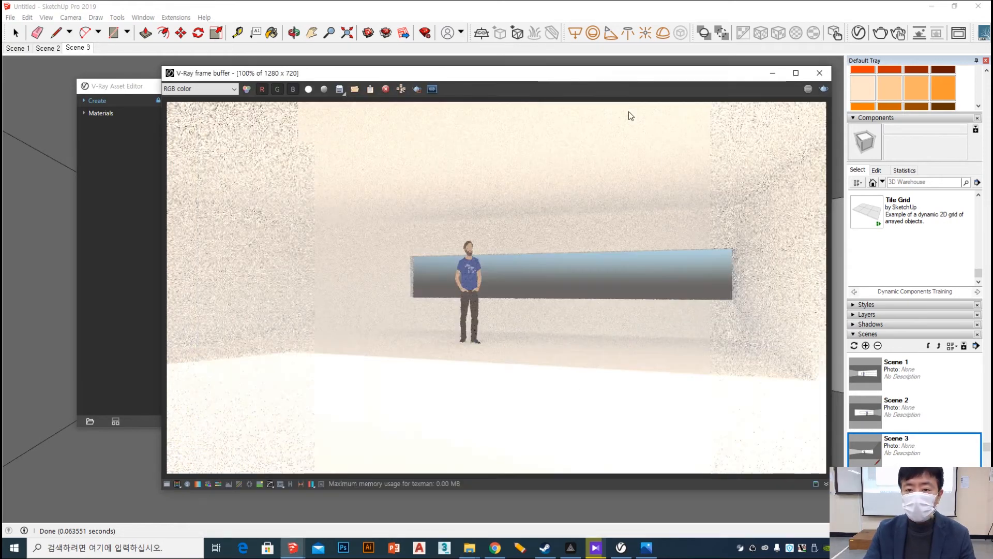
left_click(772, 73)
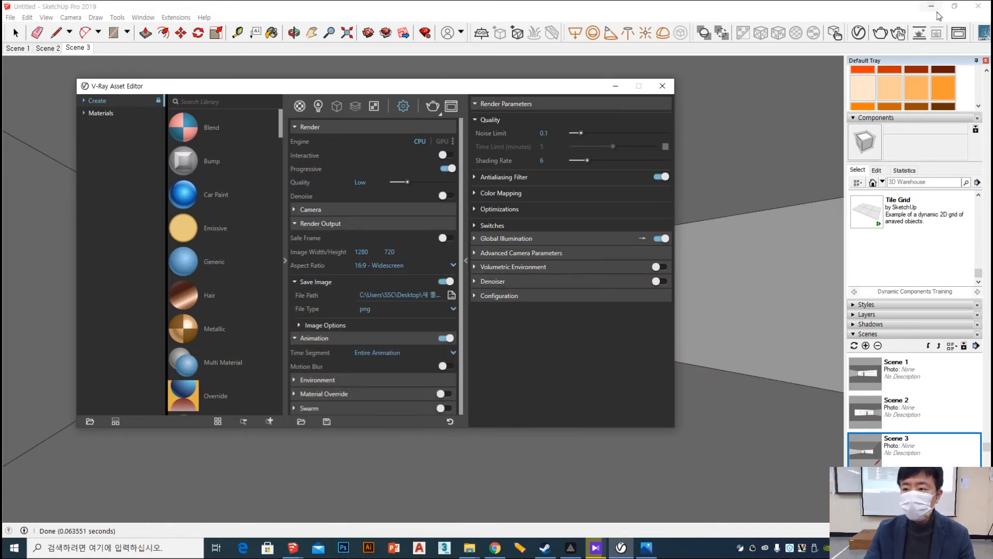
left_click(931, 7)
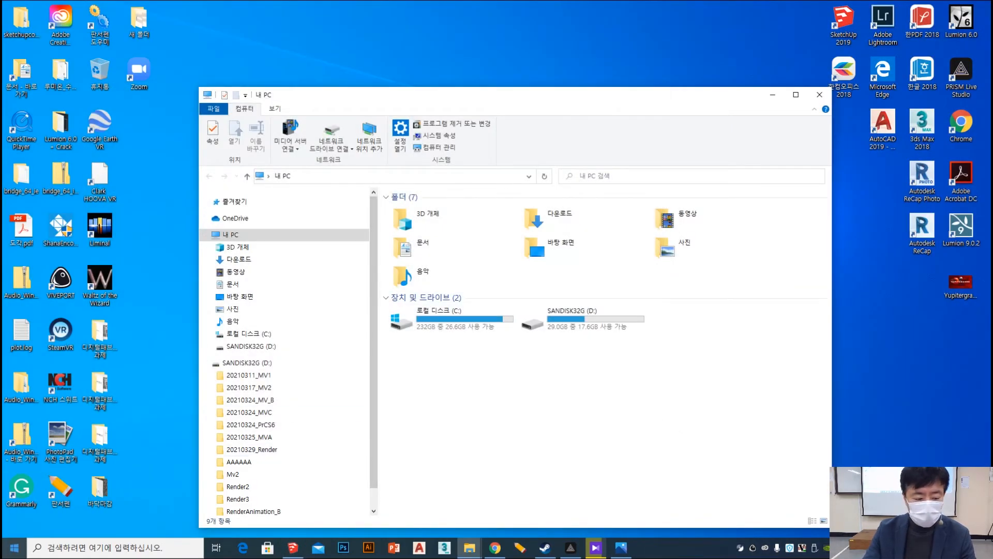
Launch Adobe Premiere Pro CC 2015 and create a new project named Untitled_A in D:\20210329_Render.
left_click(14, 550)
type("pr")
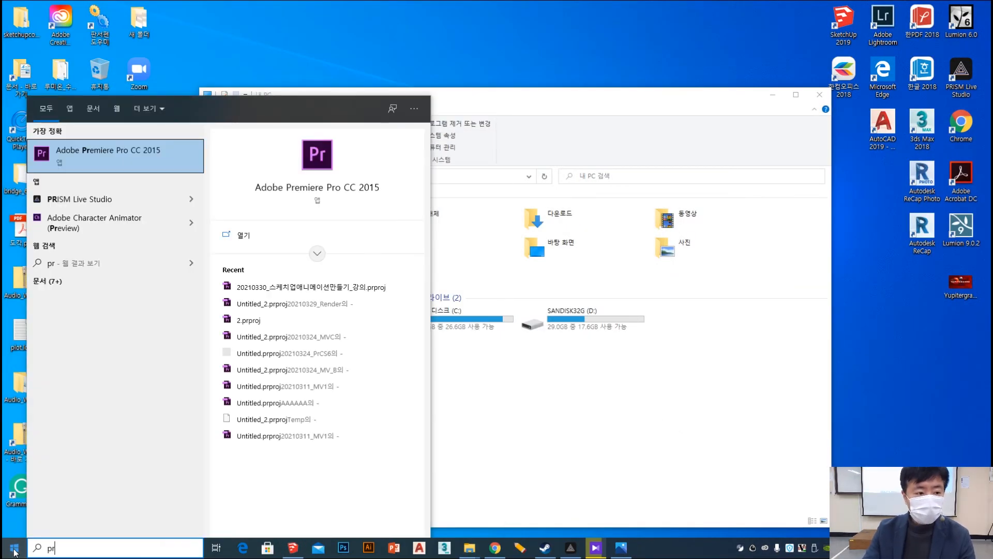
key("Return")
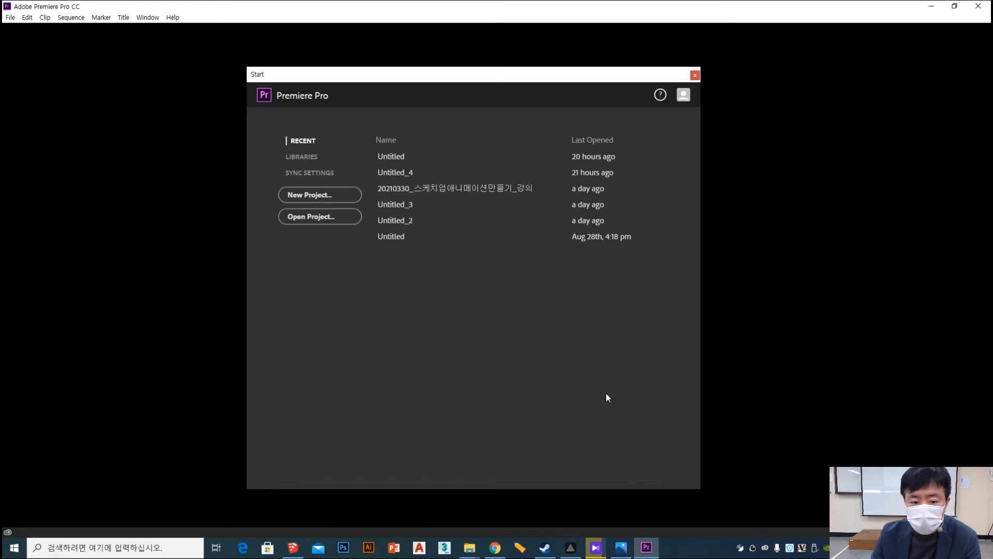
left_click(322, 196)
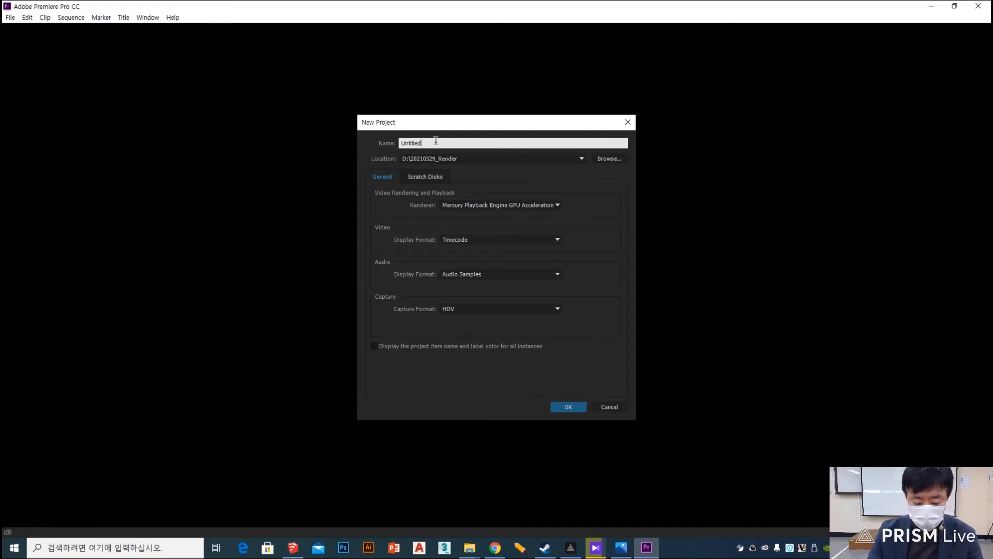
type("_A")
key("Return")
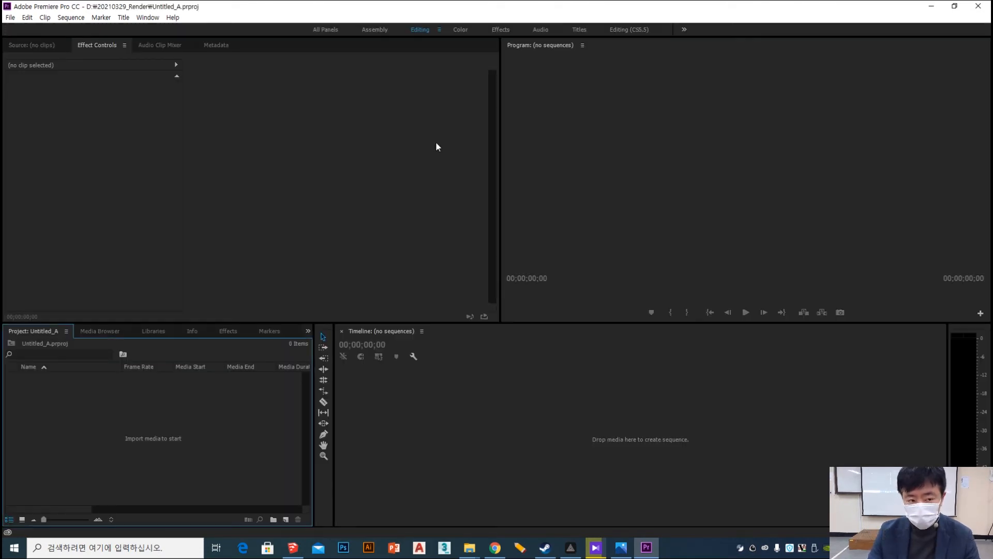
From the 20210329_Render folder in File Explorer, import the whole Animation folder of PNG frames into the Premiere Pro project.
left_click(469, 547)
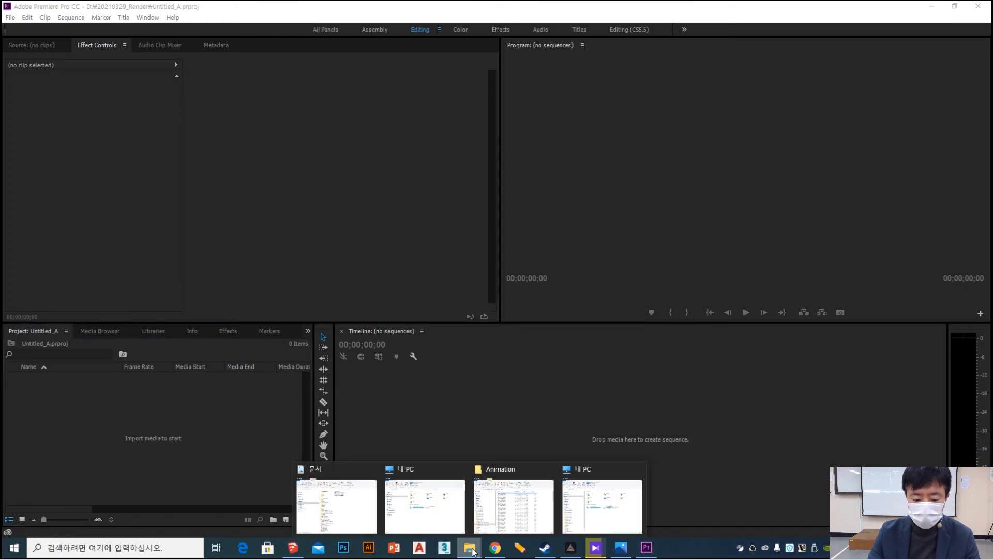
left_click(508, 520)
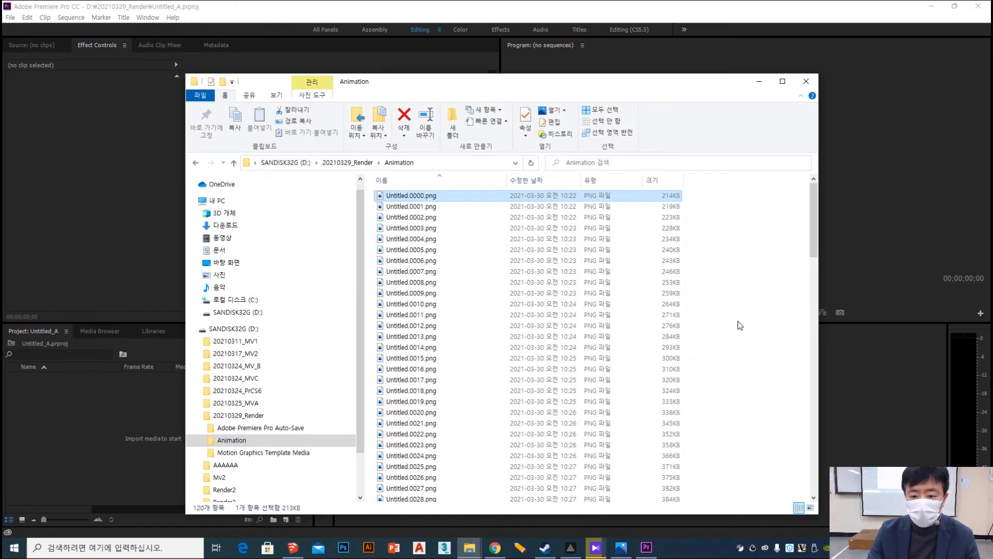
key("BackSpace")
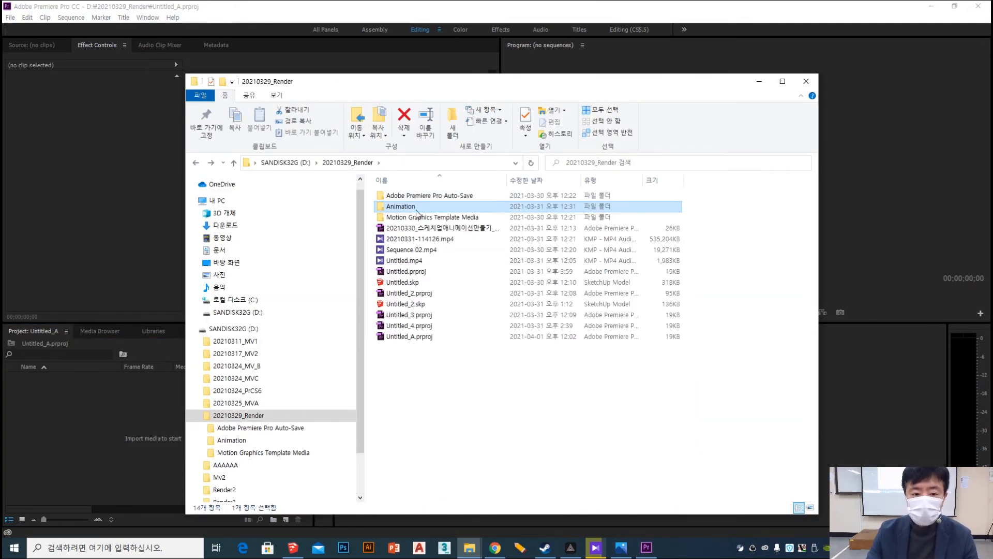
double_click(418, 209)
scroll(518, 279, "down", 20)
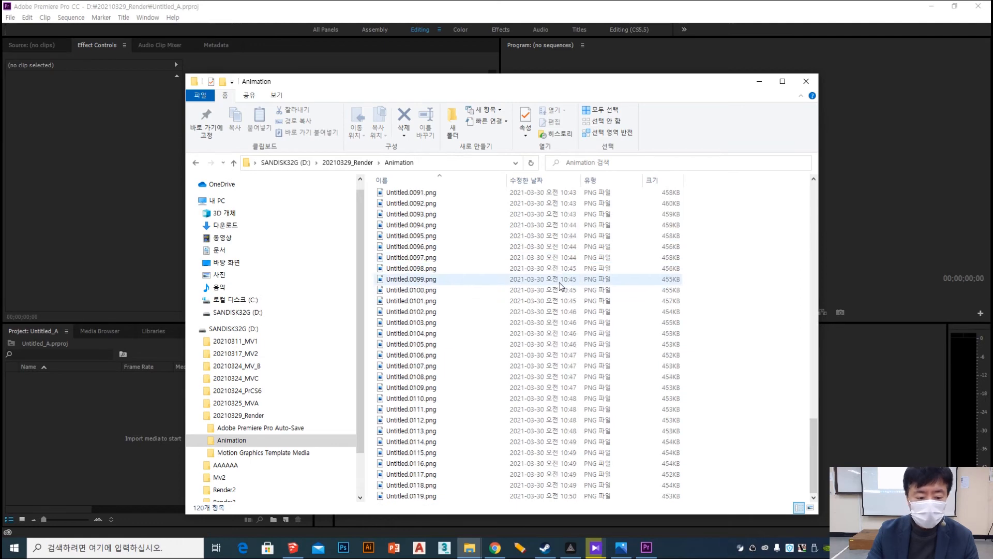
left_click(521, 300)
key("BackSpace")
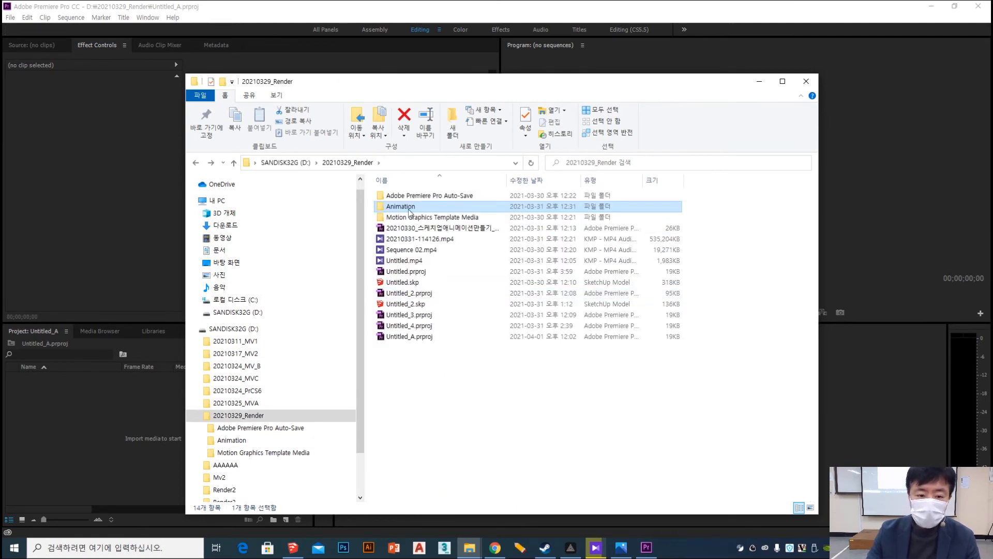
left_click_drag(410, 208, 93, 458)
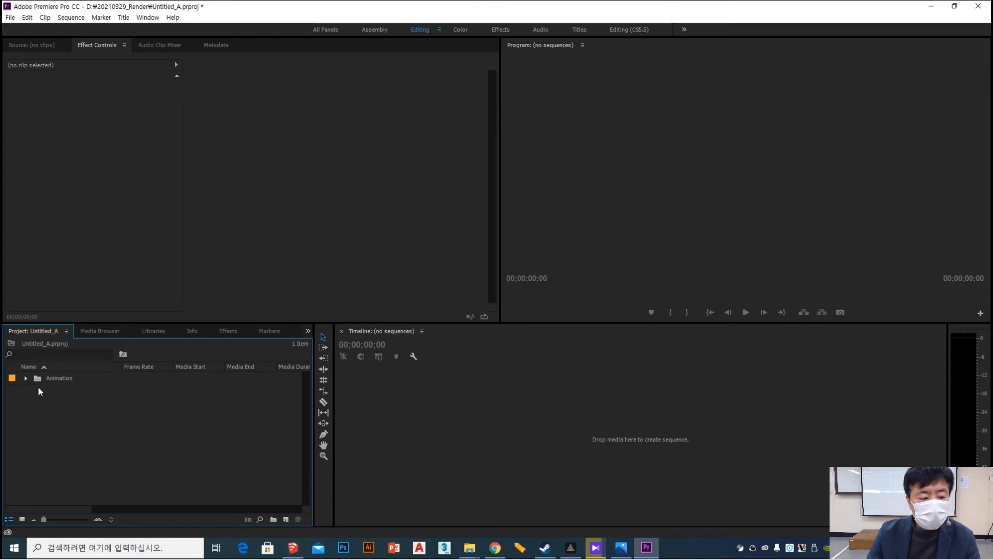
Expand the imported Animation bin to check its PNG frames and collapse it again.
left_click(26, 377)
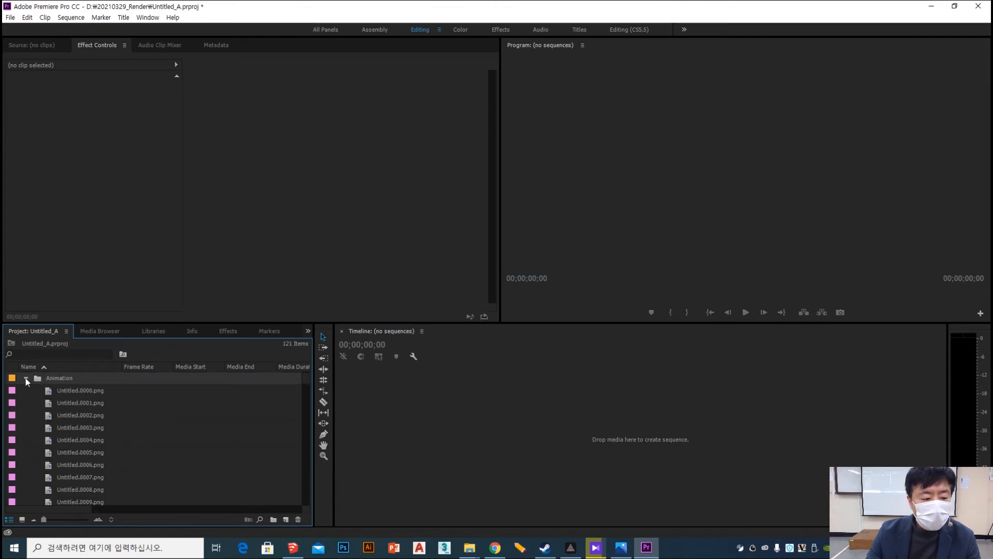
left_click(26, 377)
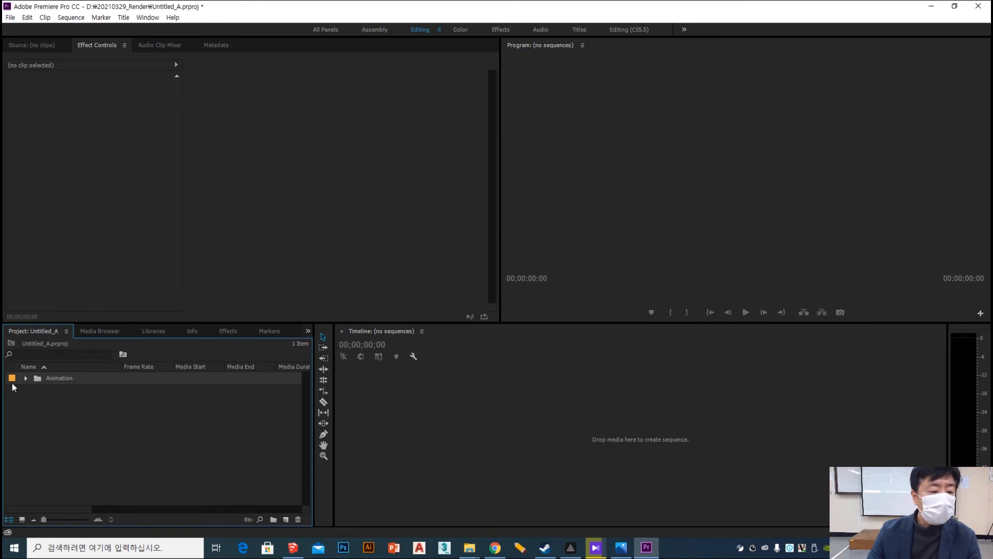
left_click(25, 378)
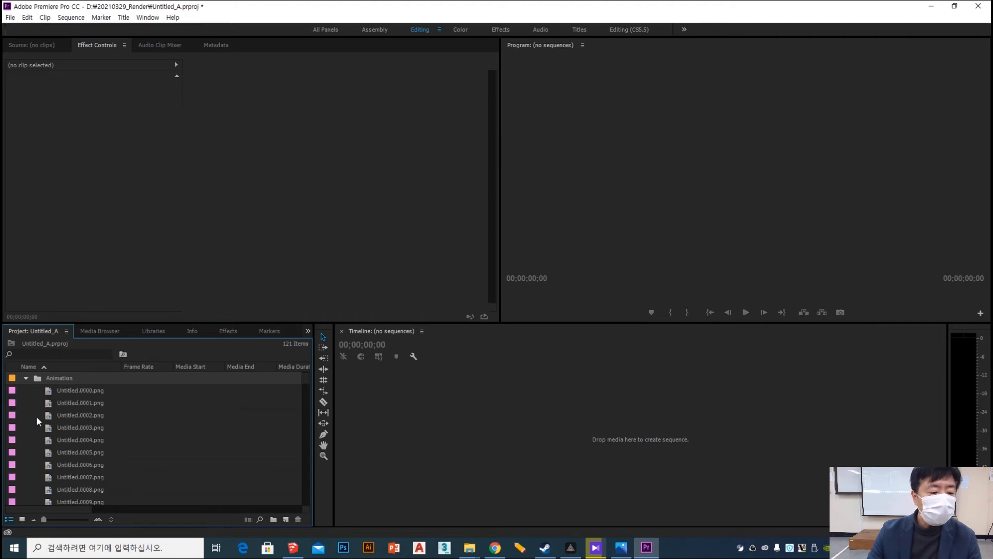
left_click(26, 378)
Create a new sequence with the AVCHD 1080p30 preset and place the Animation bin's frames at the start of video track V1.
right_click(98, 428)
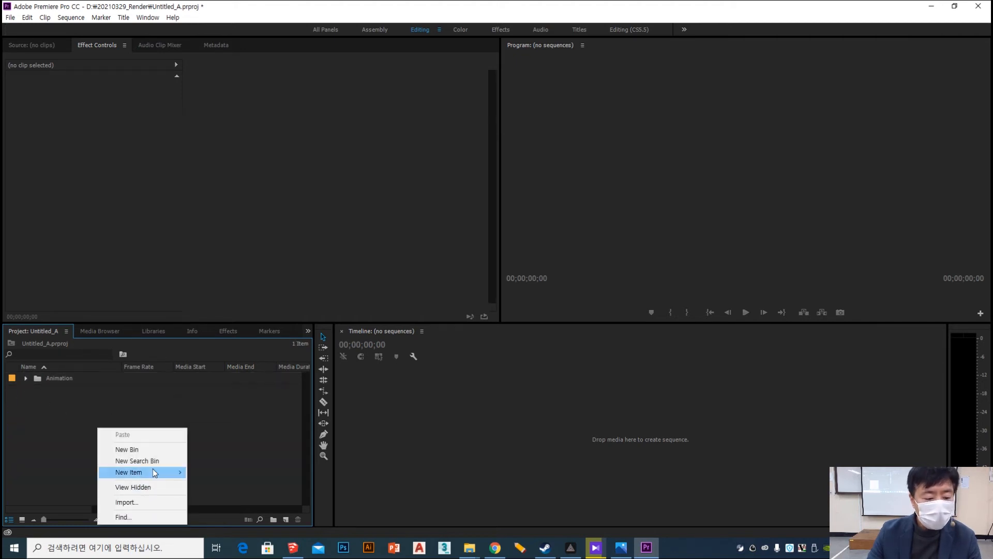
mouse_move(155, 472)
left_click(249, 359)
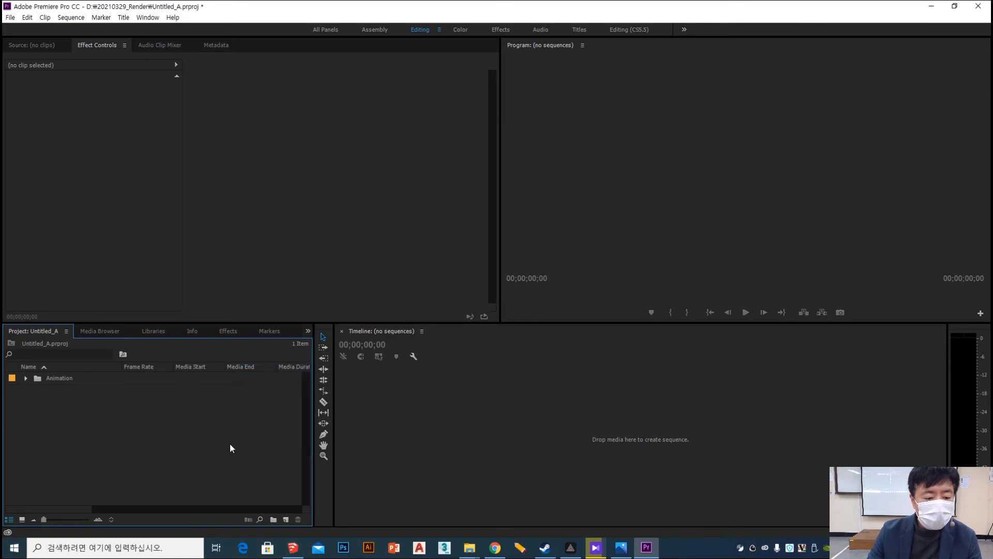
left_click(408, 230)
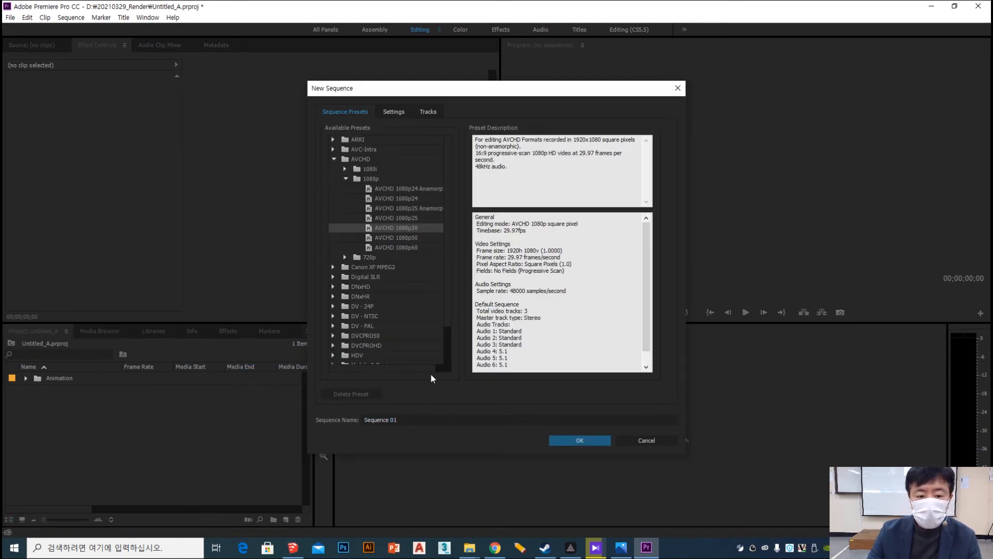
left_click(595, 439)
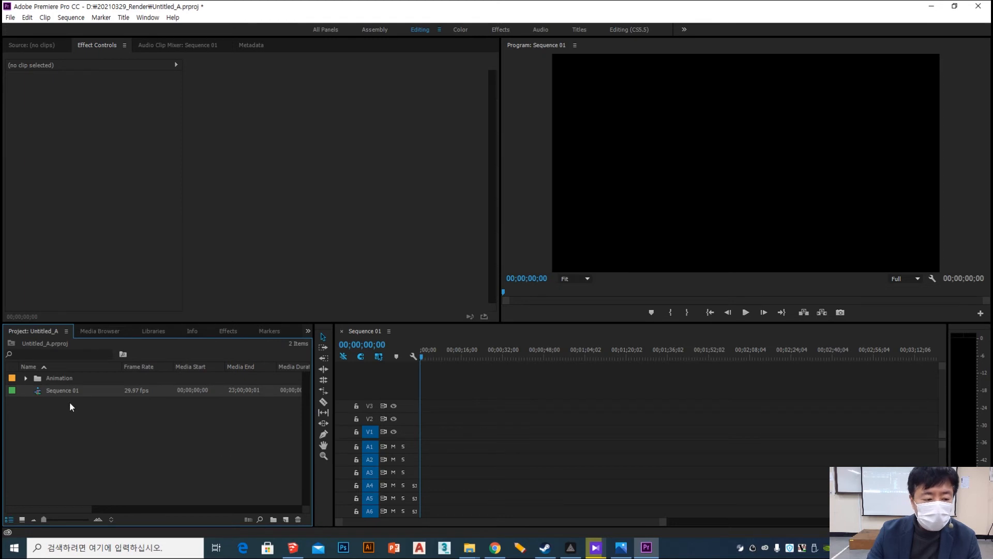
left_click_drag(60, 382, 421, 438)
key("space")
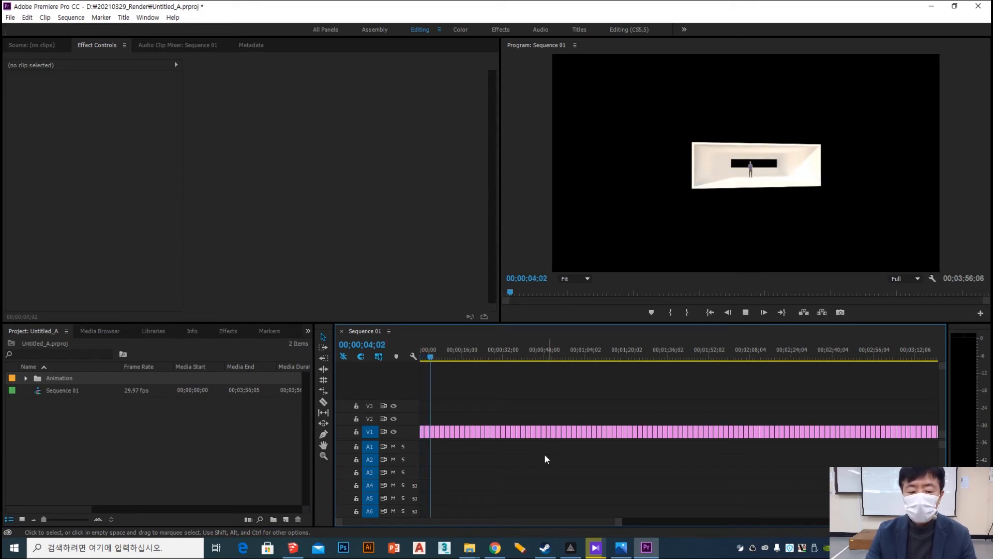
Delete the out-of-order first clip, Untitled.0119.png, from video track V1 and return the playhead to the sequence start.
left_click(422, 435)
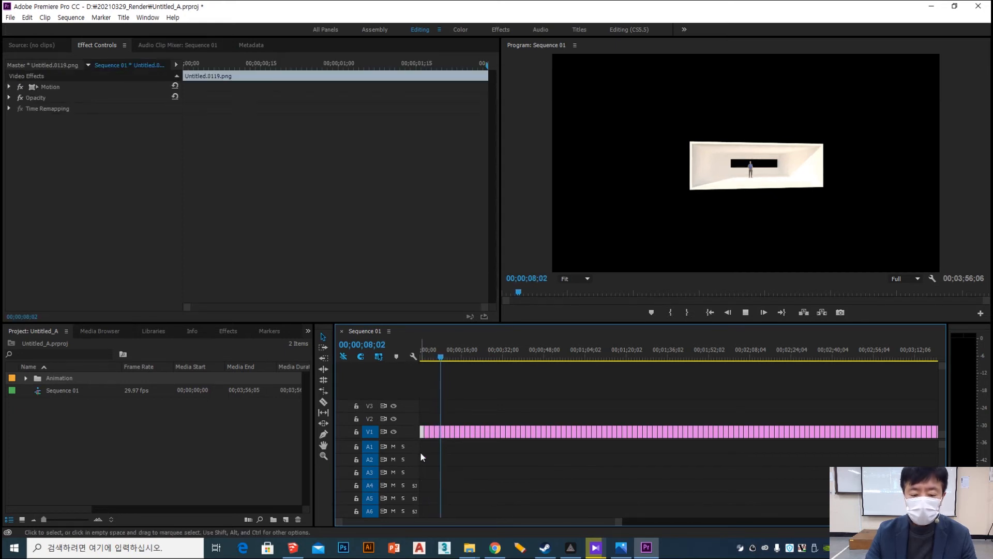
key("Delete")
left_click_drag(444, 359, 248, 390)
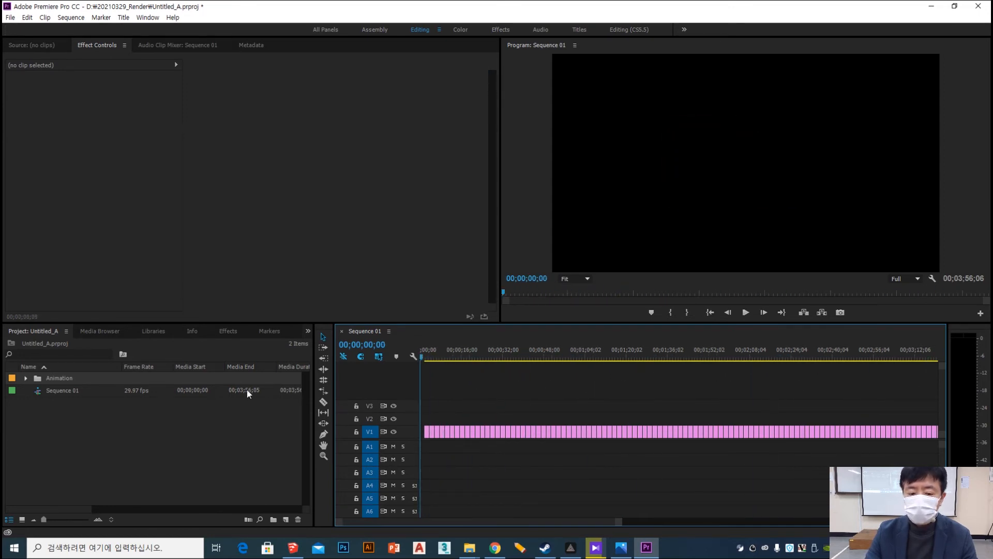
Play the frame sequence from its start to check the playback speed, and return the playhead to the beginning.
left_click(196, 454)
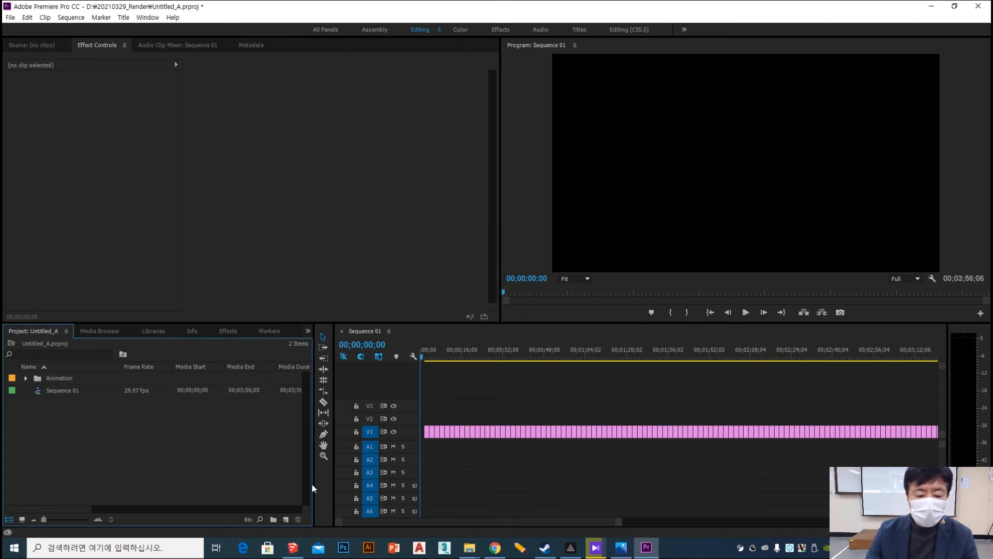
scroll(602, 444, "down", 3, "alt")
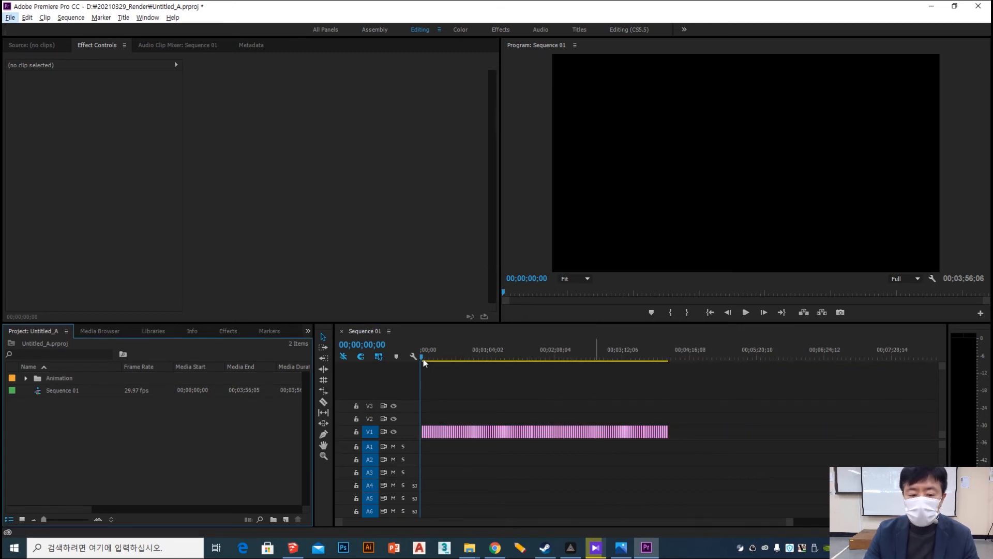
key("space")
left_click(472, 463)
key("space")
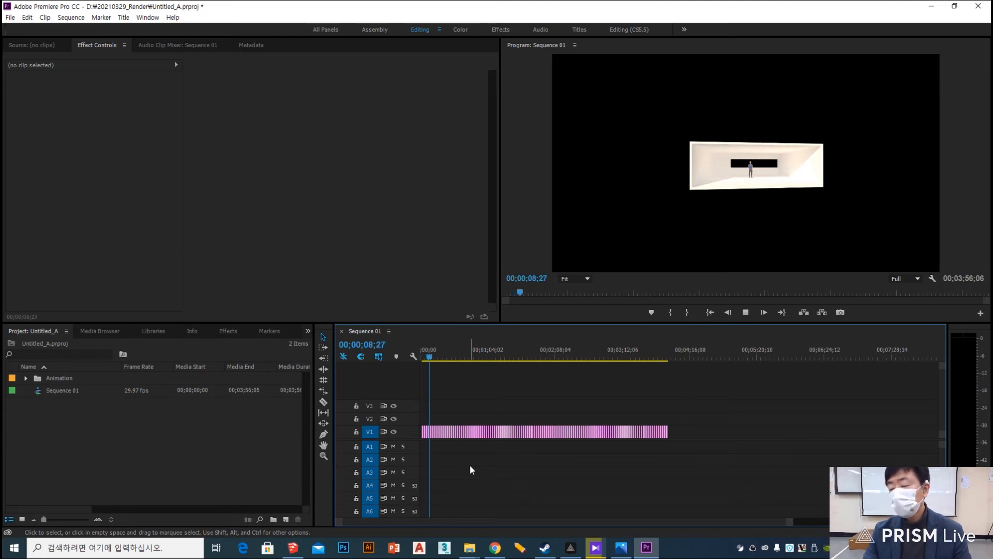
key("space")
left_click_drag(430, 357, 415, 356)
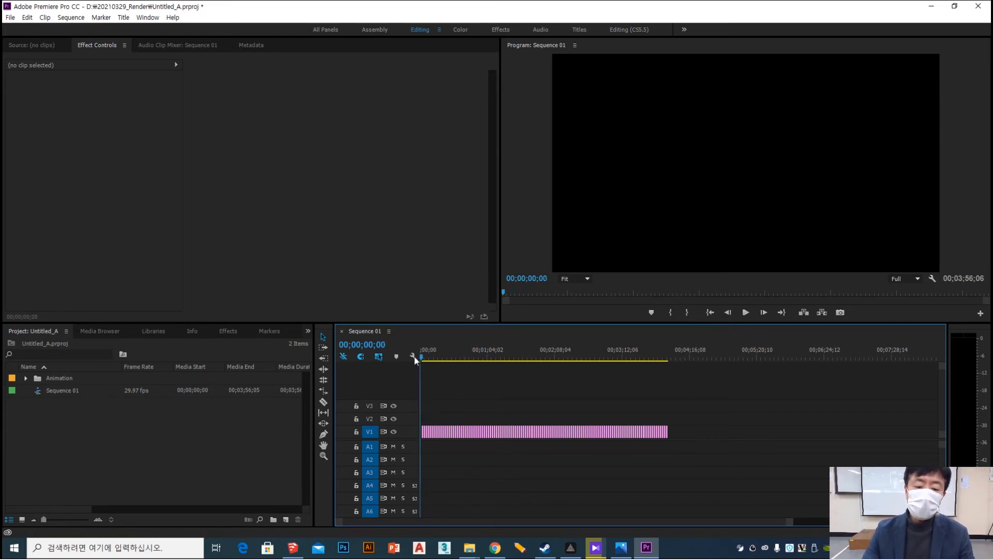
Create a second sequence and nest Sequence 01 at the start of its V1 track.
left_click(57, 444)
right_click(57, 445)
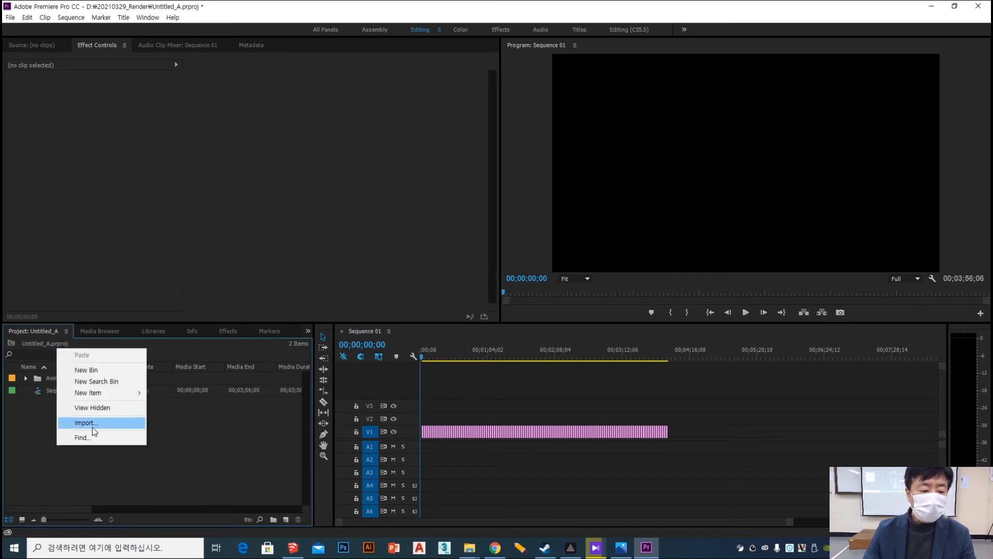
mouse_move(108, 396)
left_click(176, 393)
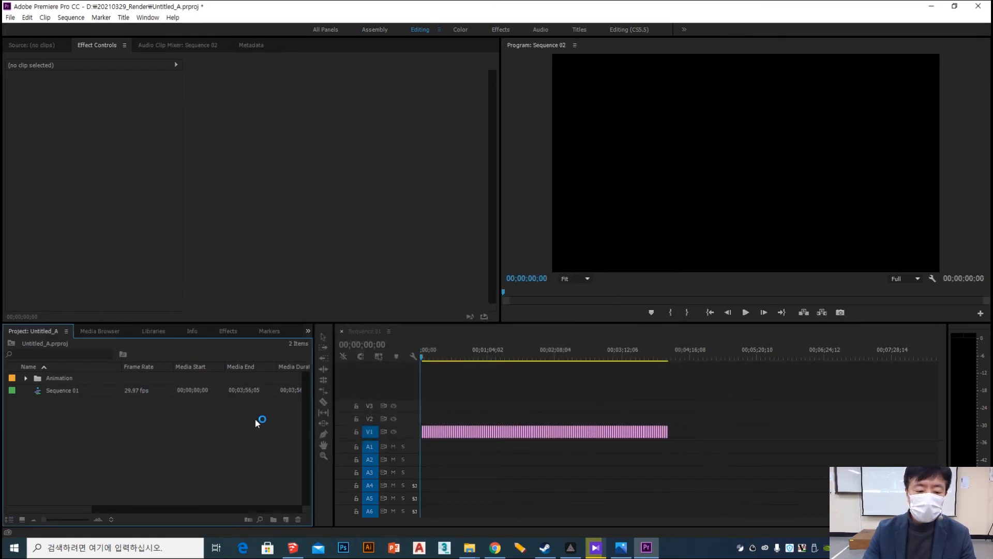
left_click_drag(69, 391, 414, 439)
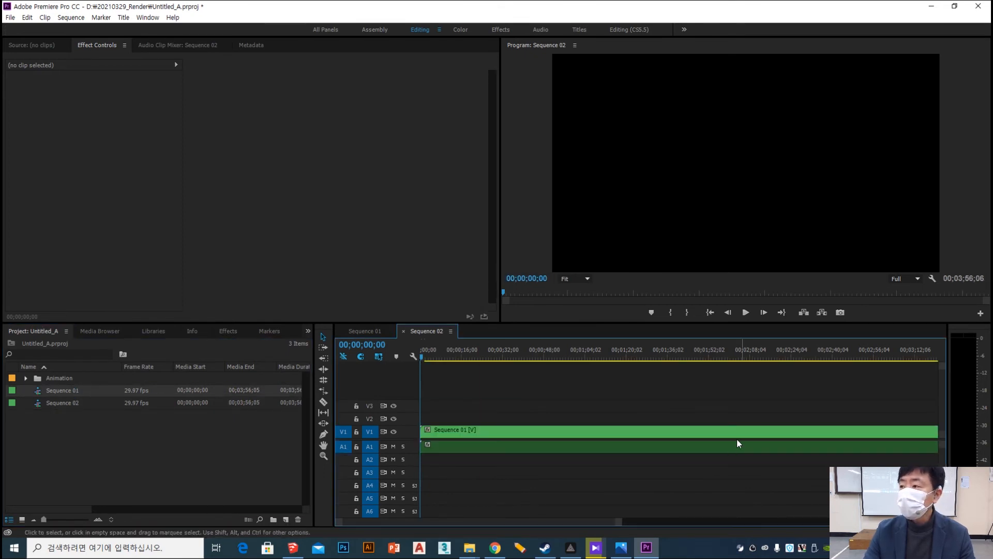
Delete the nested Sequence 01 clip's audio from track A1, locking video track V1 for the deletion and unlocking it again.
scroll(449, 461, "down", 1, "alt")
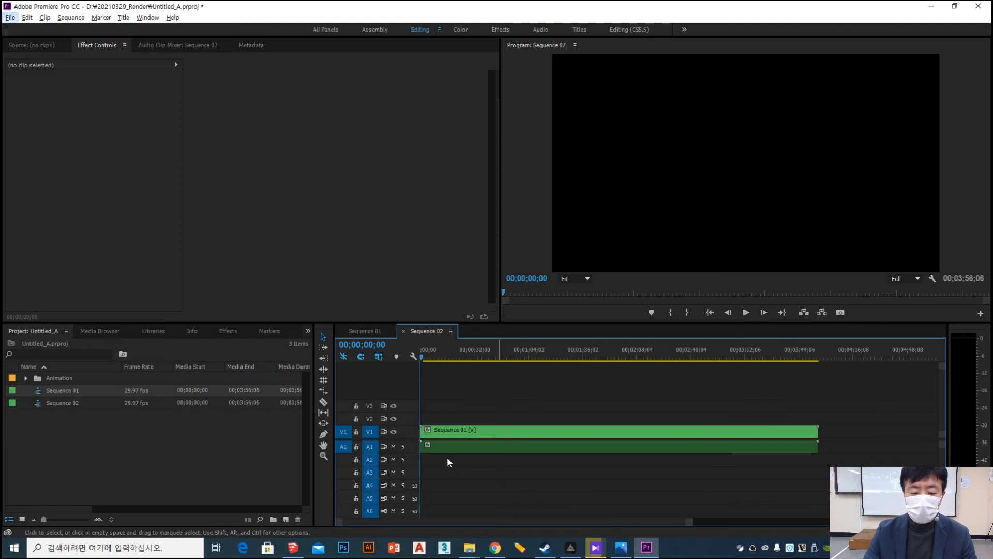
left_click(357, 432)
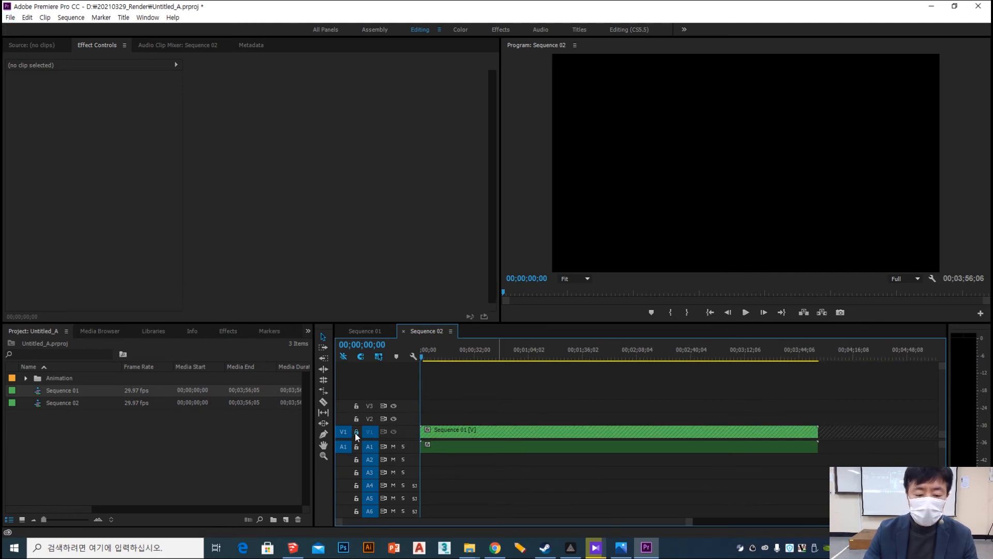
left_click(454, 450)
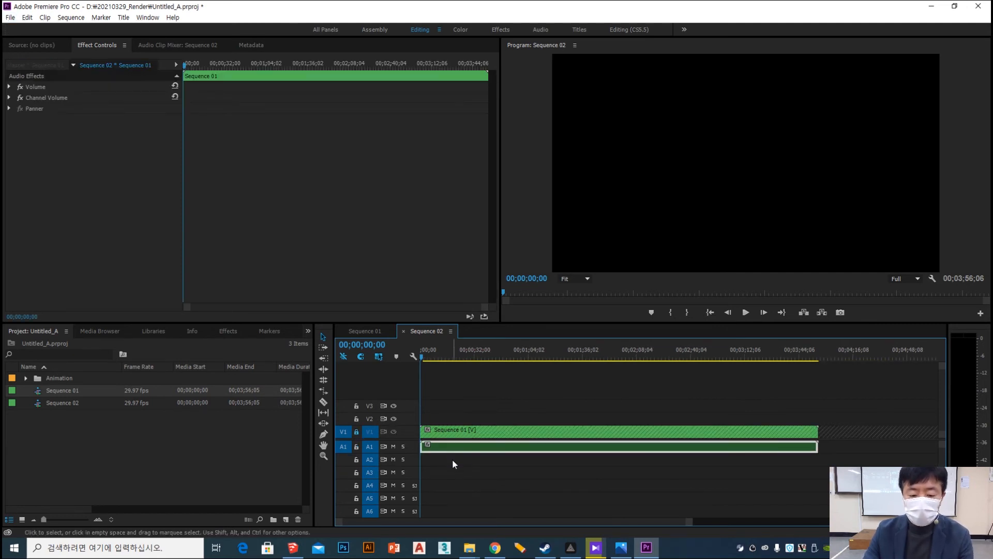
key("Delete")
left_click(357, 431)
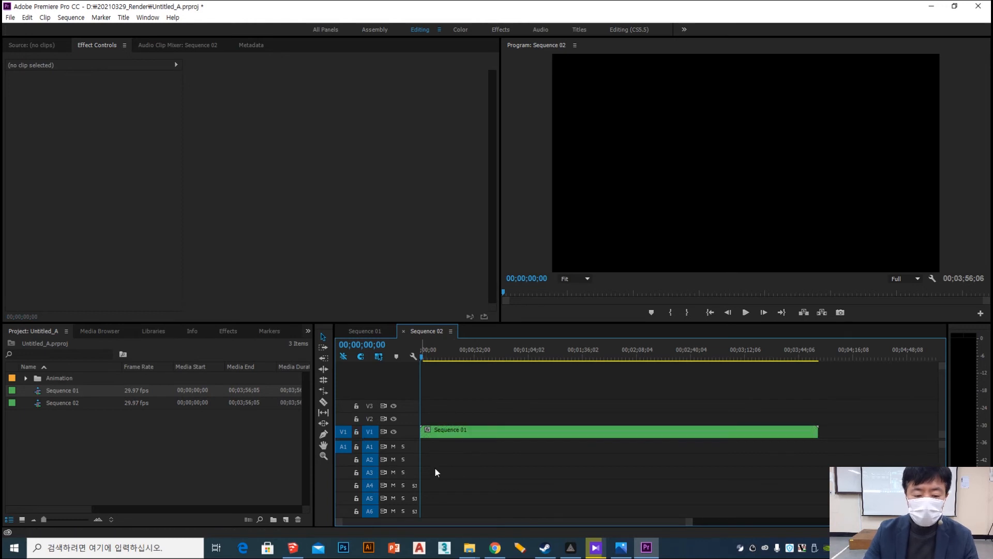
Set the duration of the nested Sequence 01 clip to 00;00;05;00 in its Speed/Duration settings.
left_click(534, 437)
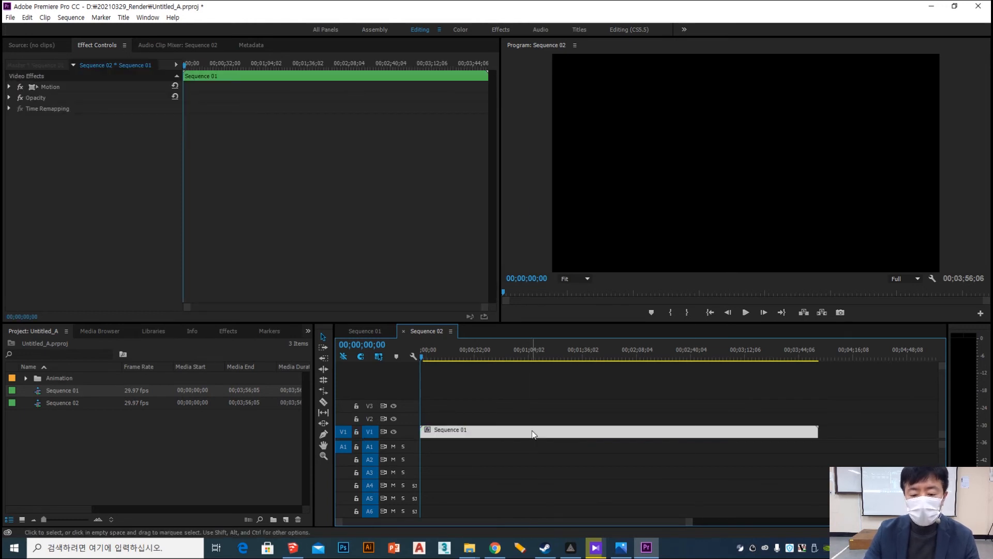
right_click(534, 434)
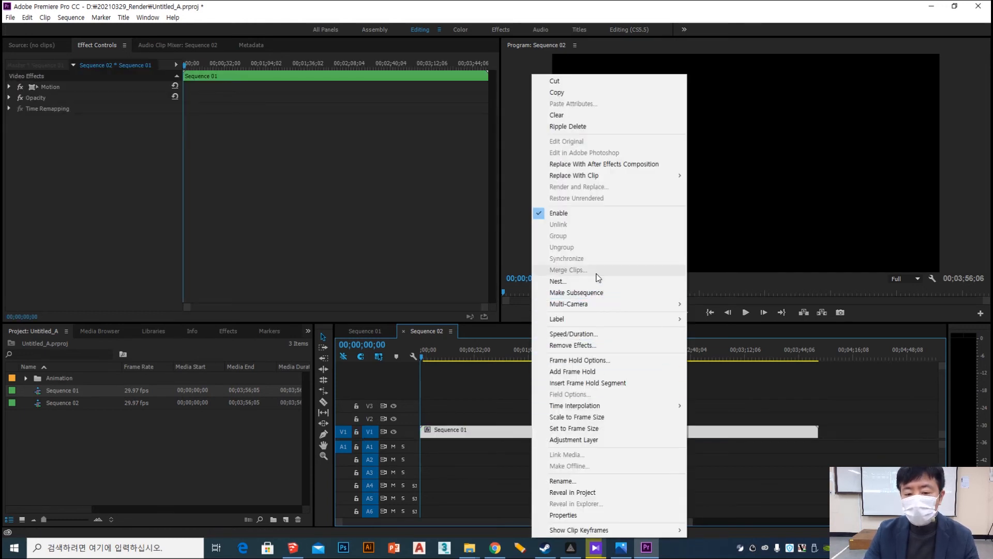
left_click(614, 339)
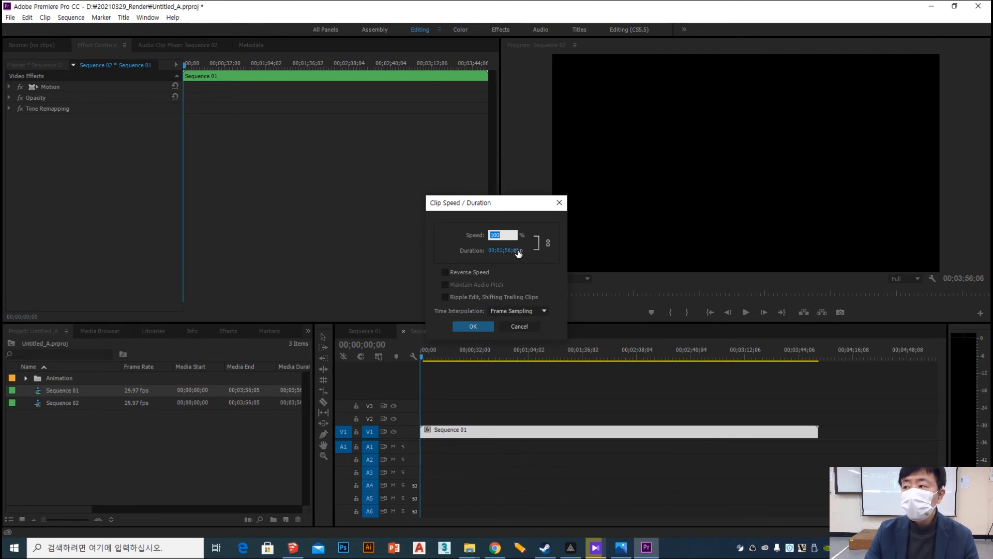
left_click(510, 251)
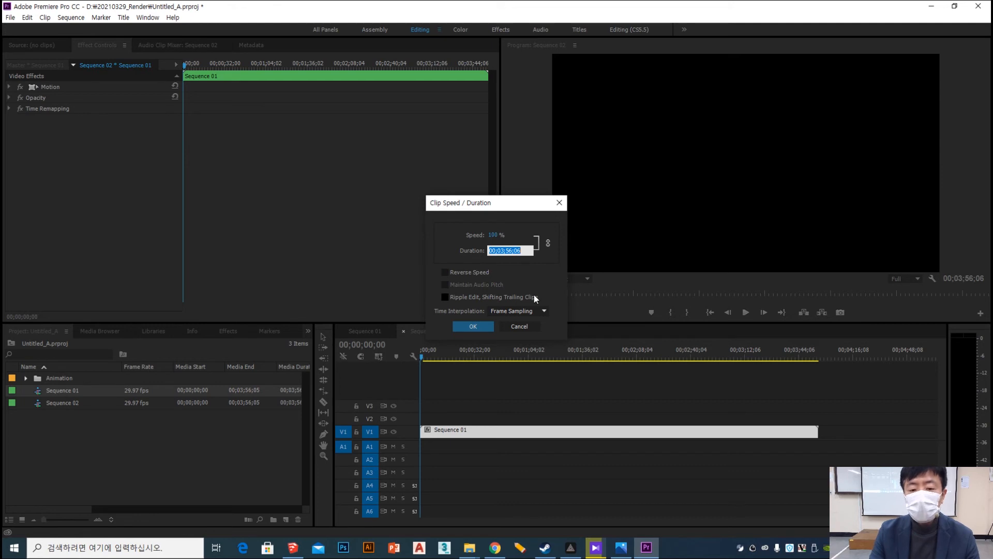
left_click(473, 326)
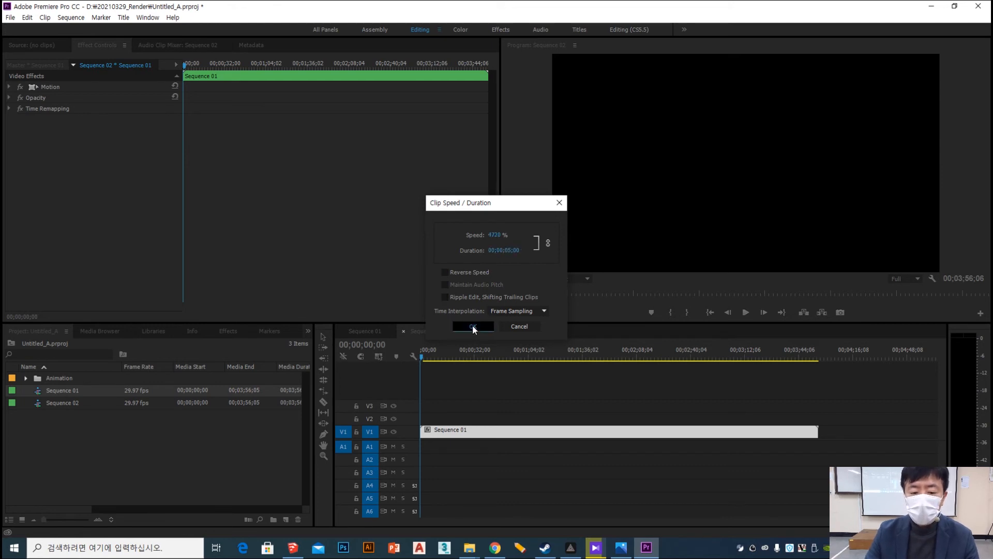
Play the shortened clip in Sequence 02 to check its speed.
scroll(453, 469, "up", 5, "alt")
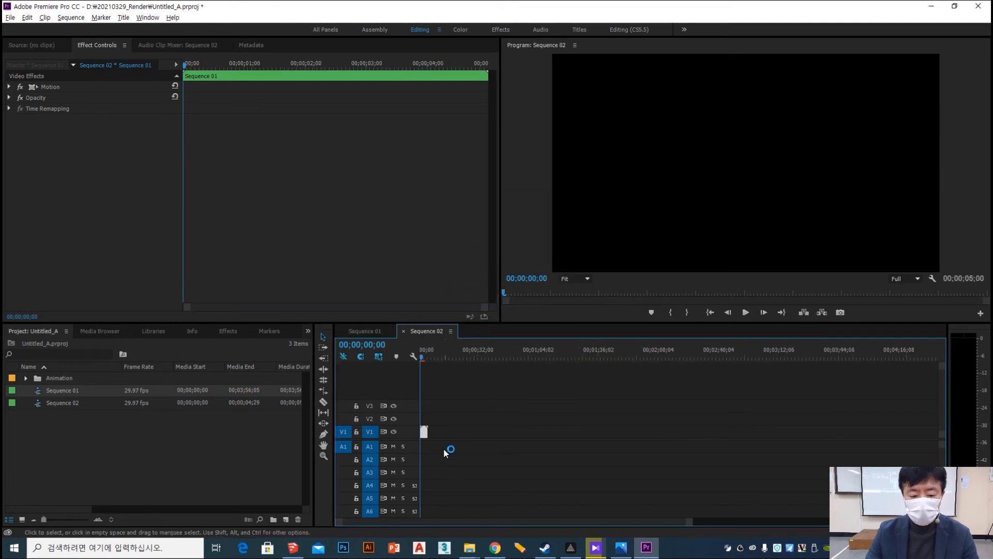
left_click_drag(448, 522, 407, 520)
key("space")
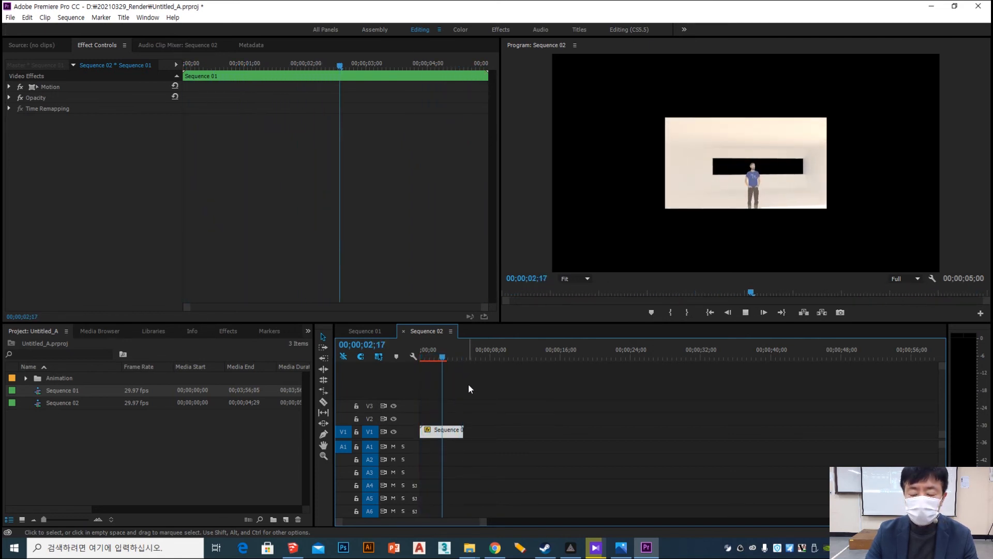
key("space")
Open Sequence 01 and play its beginning for comparison, reset its playhead to the start, and reopen Sequence 02.
left_click(75, 411)
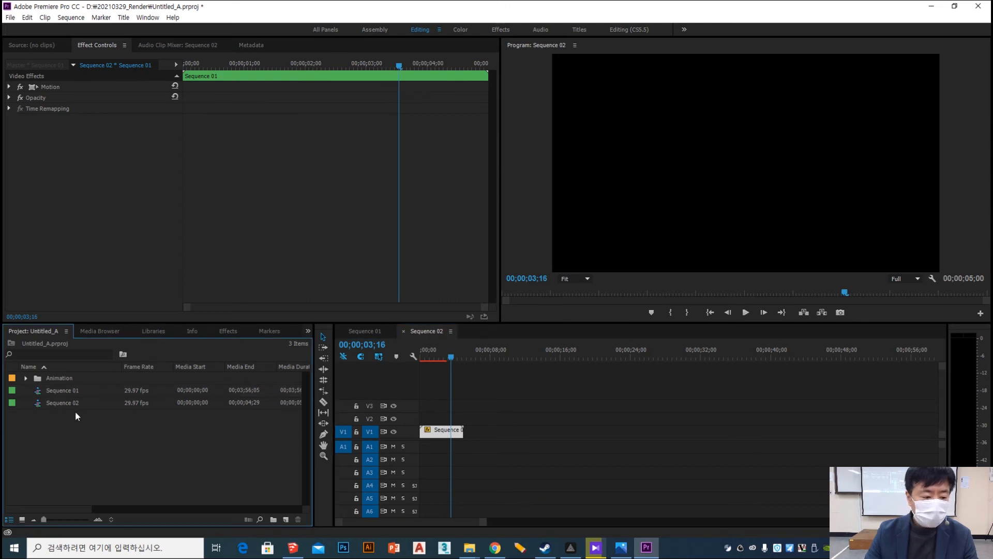
left_click(62, 392)
double_click(62, 390)
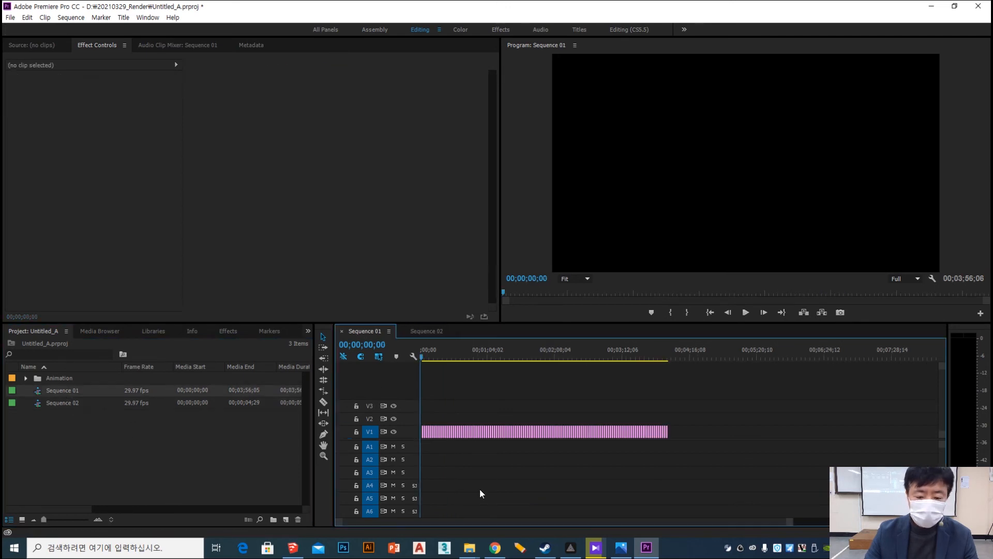
key("space")
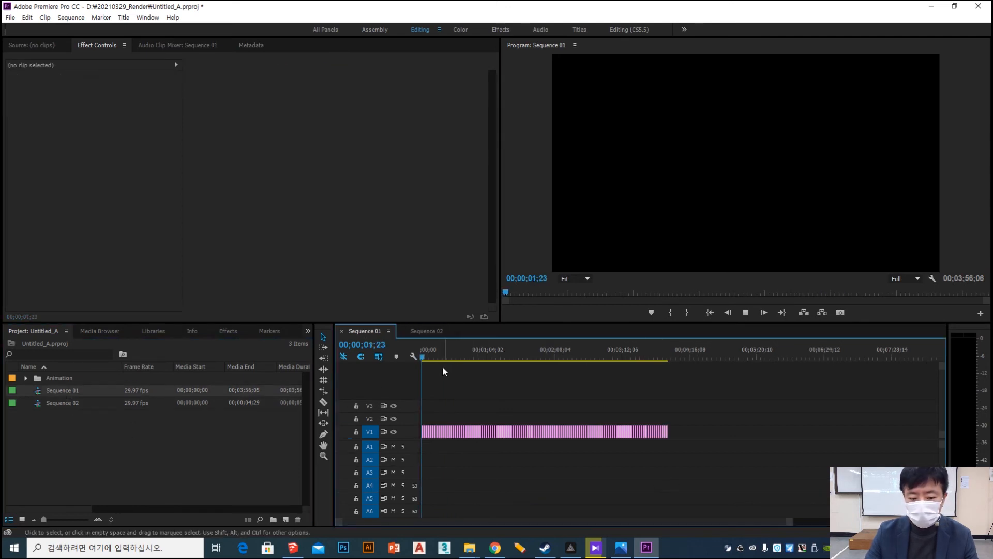
left_click_drag(444, 357, 303, 370)
left_click(78, 408)
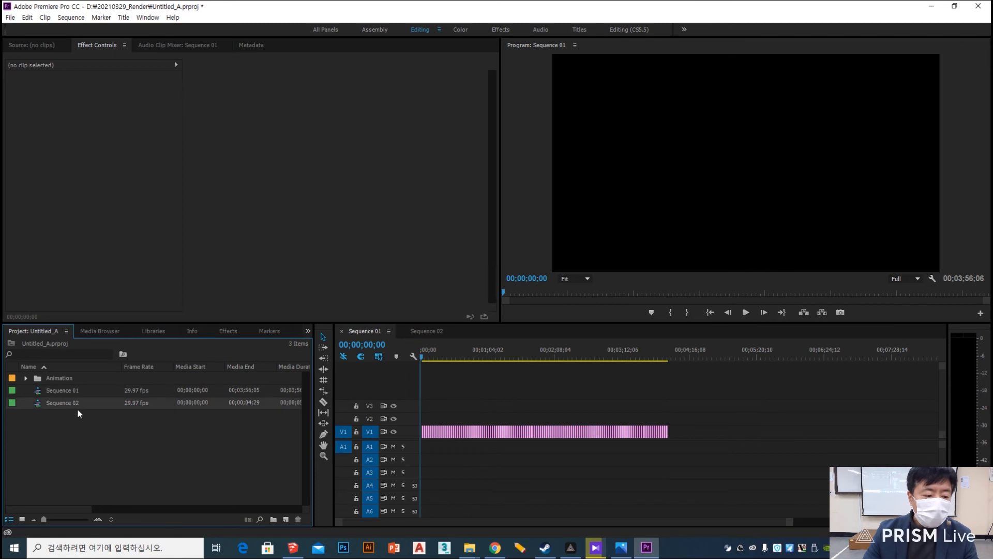
double_click(36, 405)
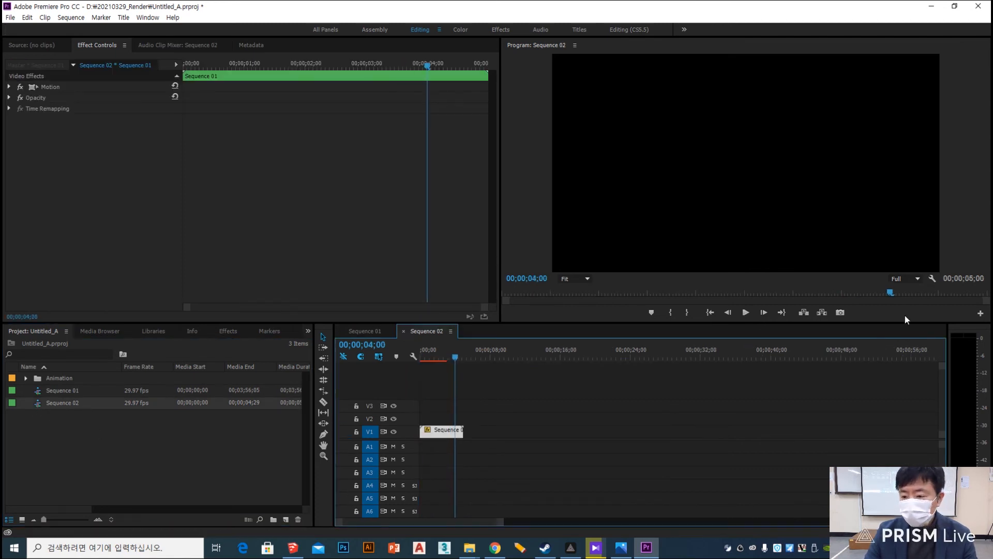
Set the program monitor's playback resolution to 1/2 and return the Sequence 02 playhead to the start.
left_click(905, 279)
left_click(911, 302)
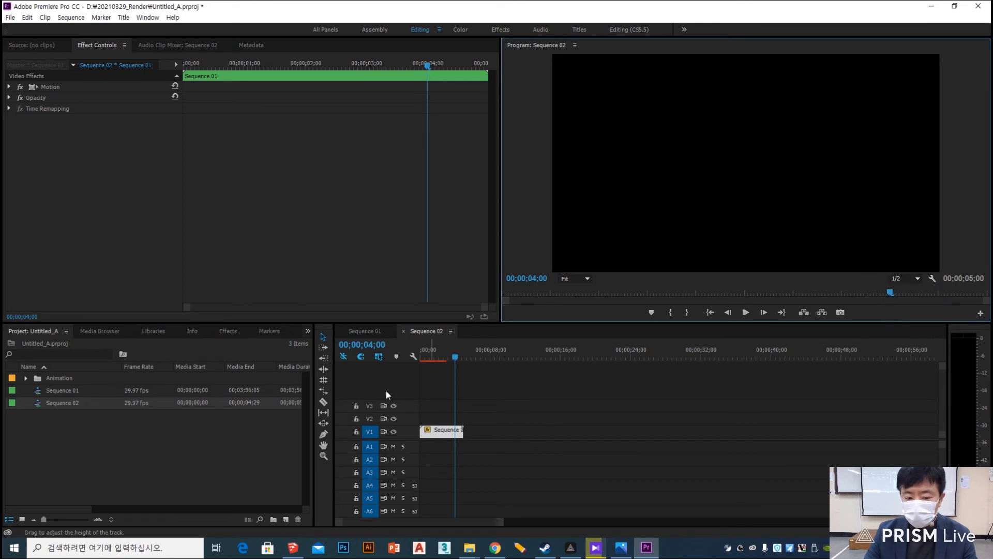
left_click_drag(454, 358, 410, 355)
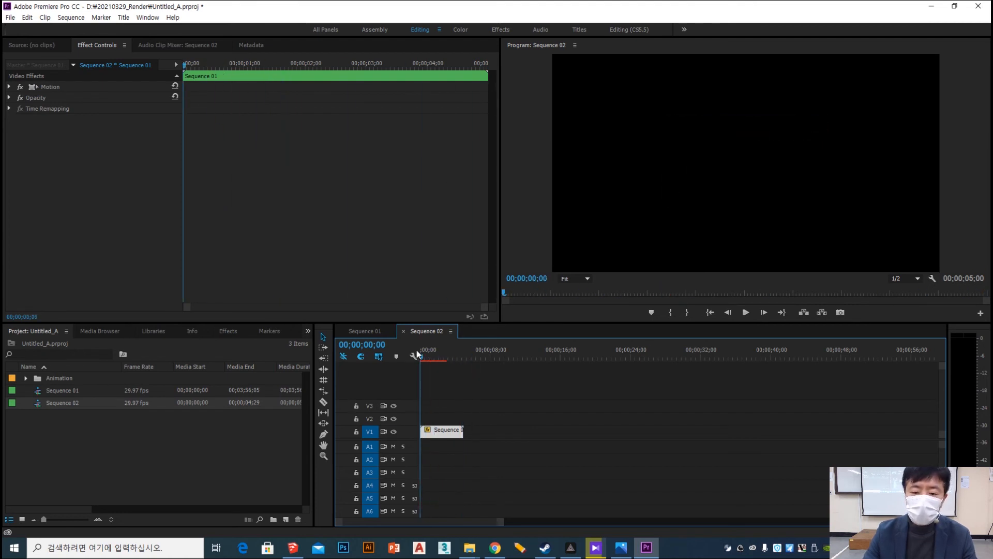
Scale the nested clip up until the rendered image fills the frame, and play it before returning the playhead to the start.
left_click(432, 357)
left_click(794, 164)
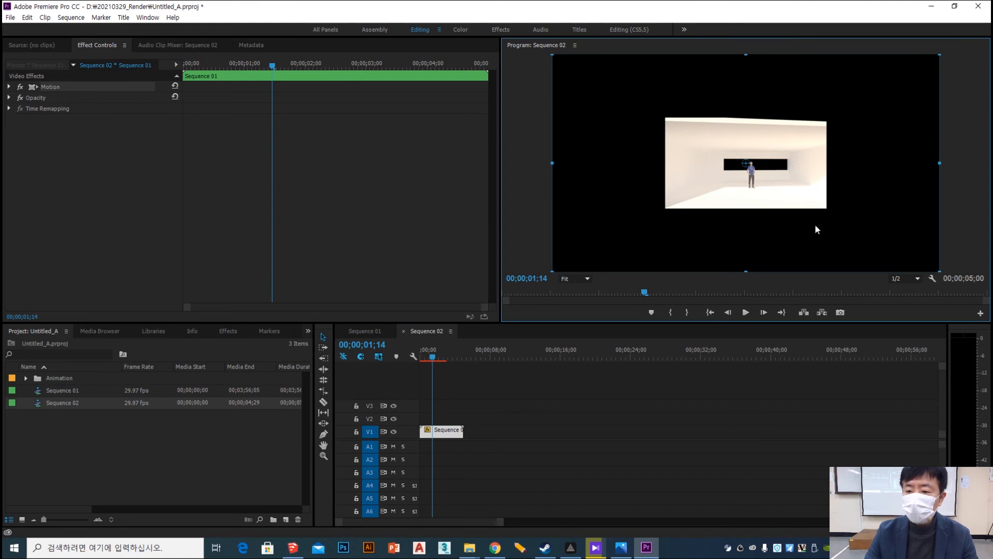
left_click_drag(939, 271, 989, 403)
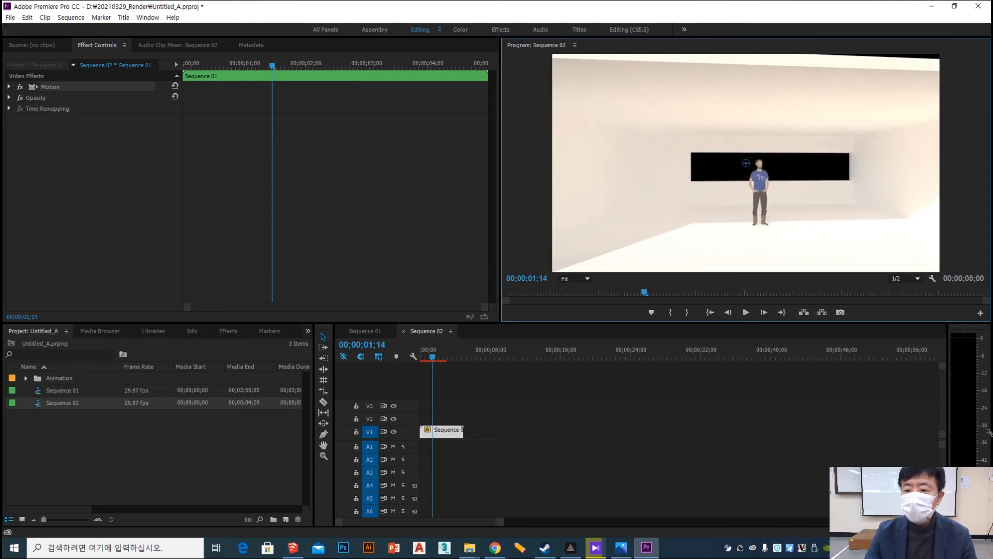
key("space")
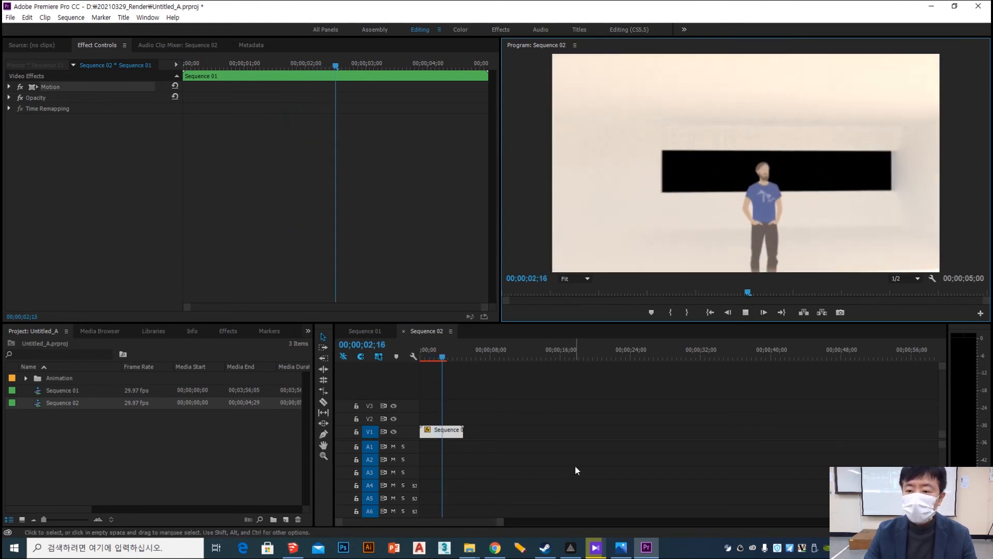
key("space")
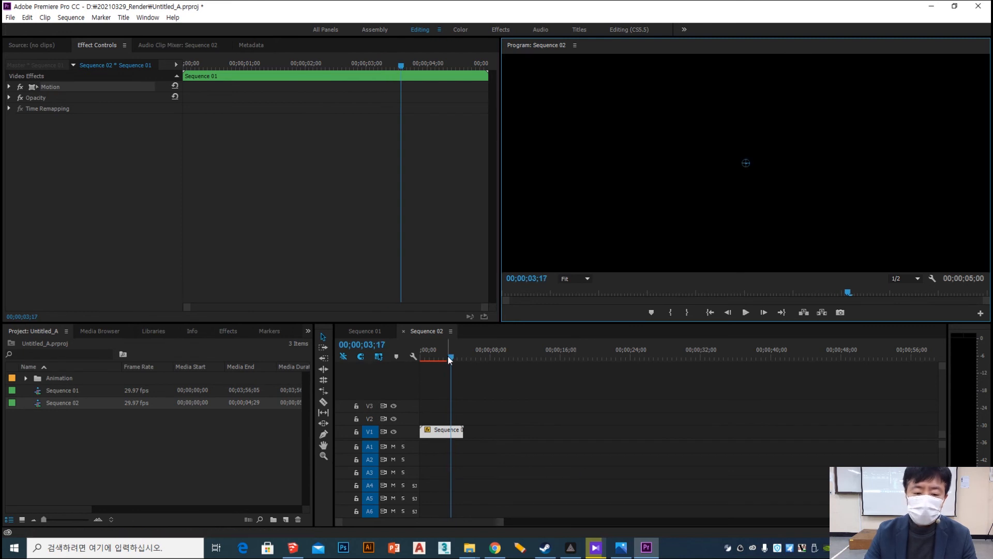
left_click(421, 352)
Apply Cross Dissolve transitions to both the start and end of the nested Sequence 01 clip, and play the result.
left_click(228, 331)
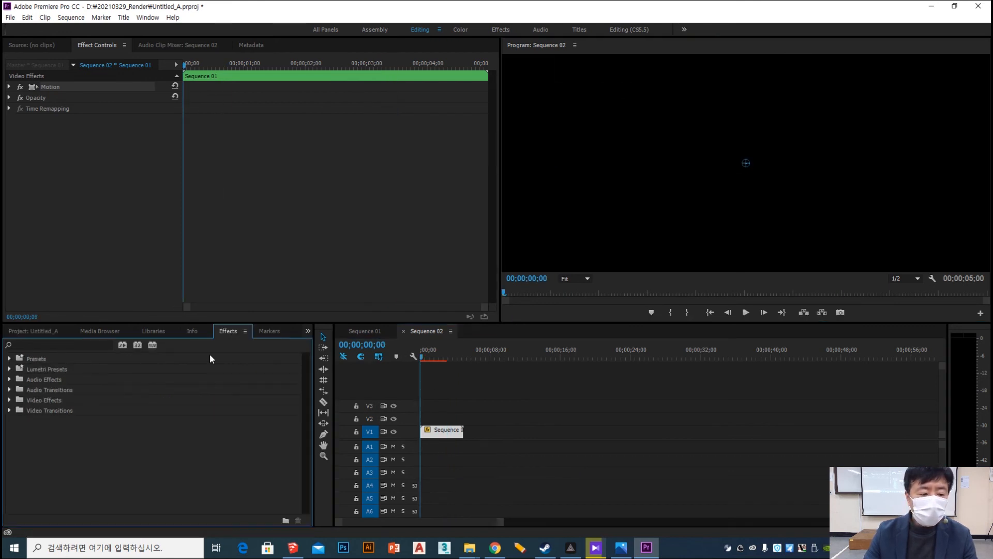
left_click(9, 411)
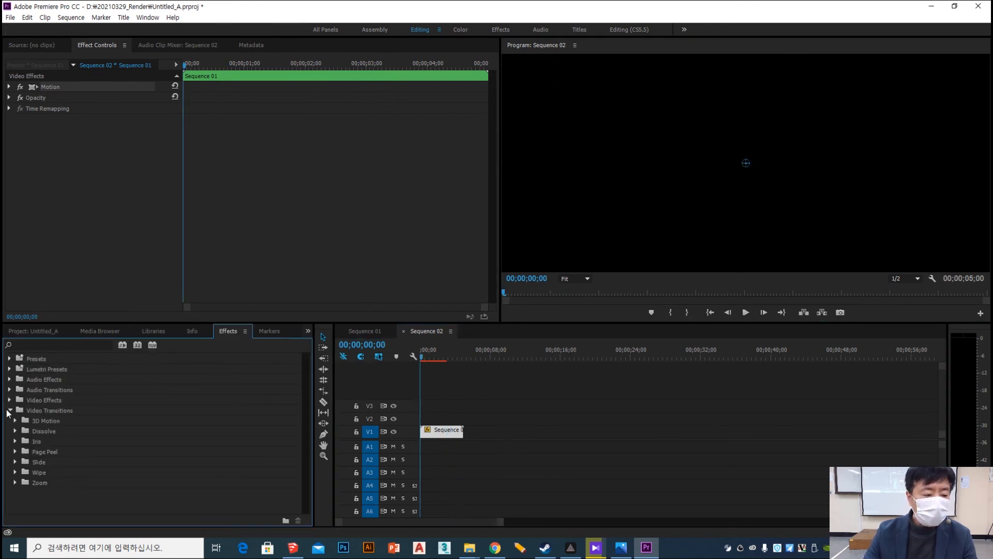
left_click(17, 430)
left_click(62, 452)
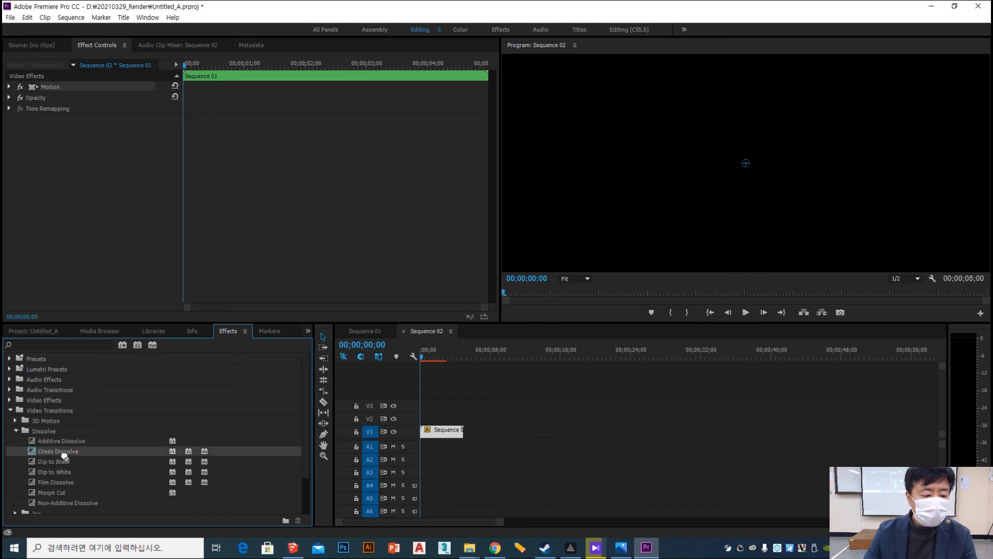
left_click_drag(62, 452, 427, 431)
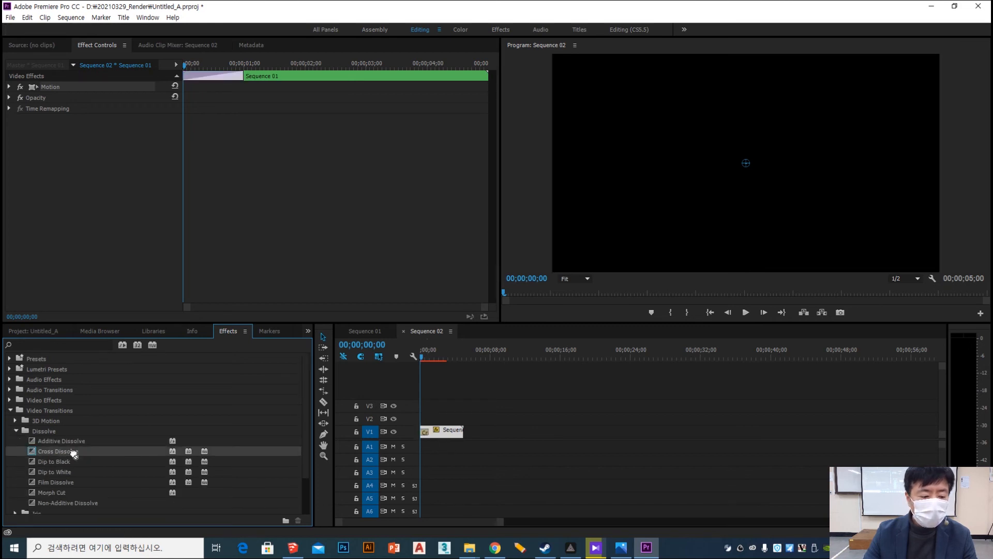
left_click_drag(74, 454, 460, 432)
key("space")
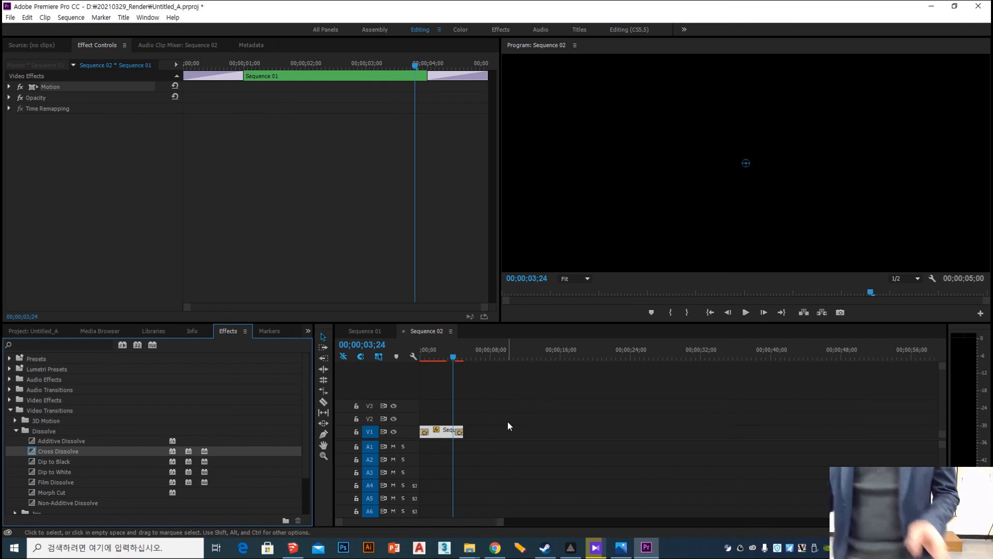
Import Untitled.mp4 from the Documents folder into the project and place it on V1 directly after the Sequence 01 clip.
left_click(471, 548)
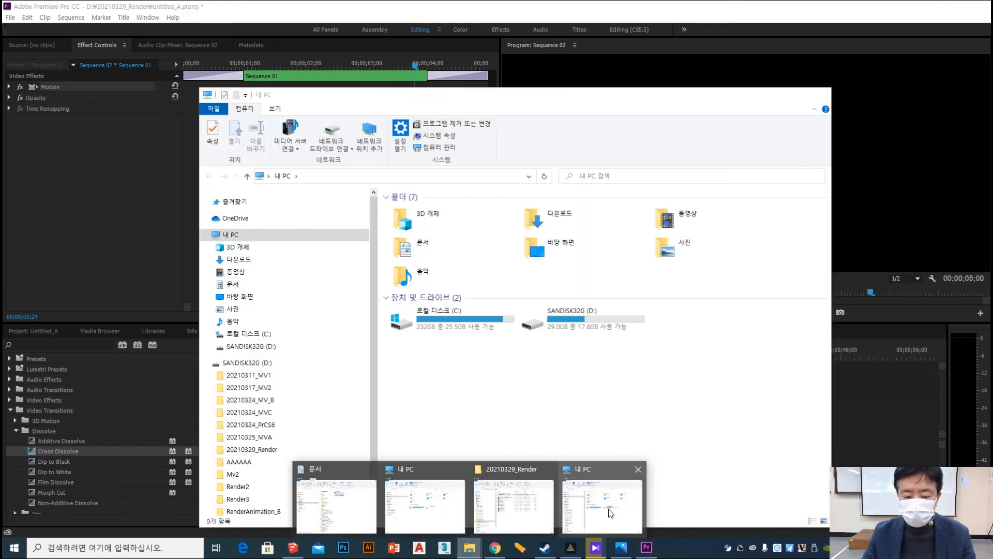
left_click(608, 512)
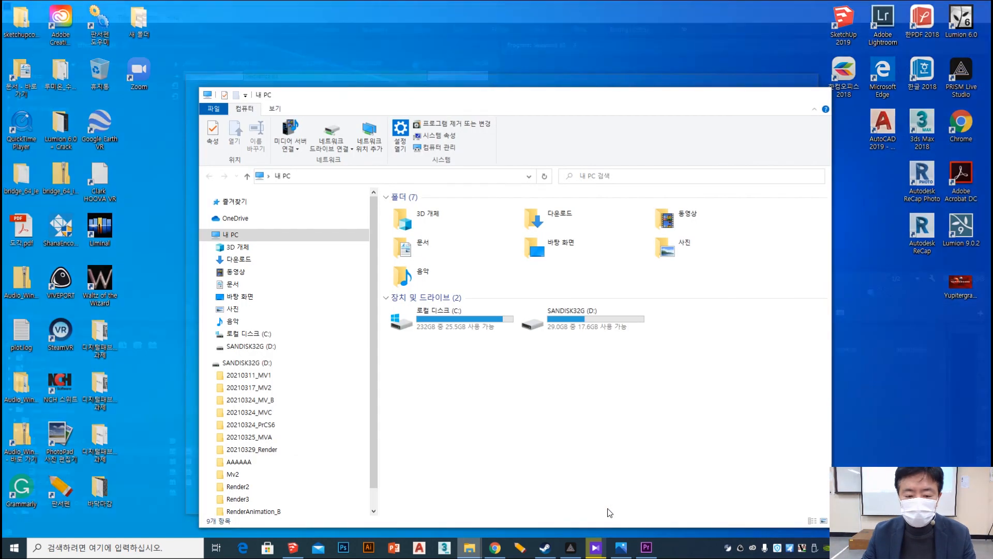
left_click(233, 284)
left_click_drag(521, 207, 51, 338)
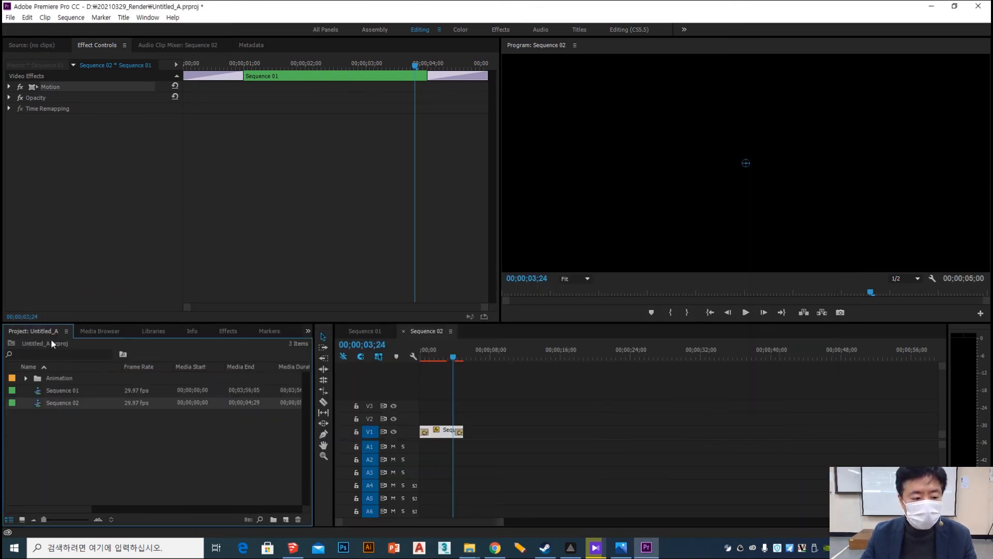
mouse_move(469, 548)
left_click(590, 505)
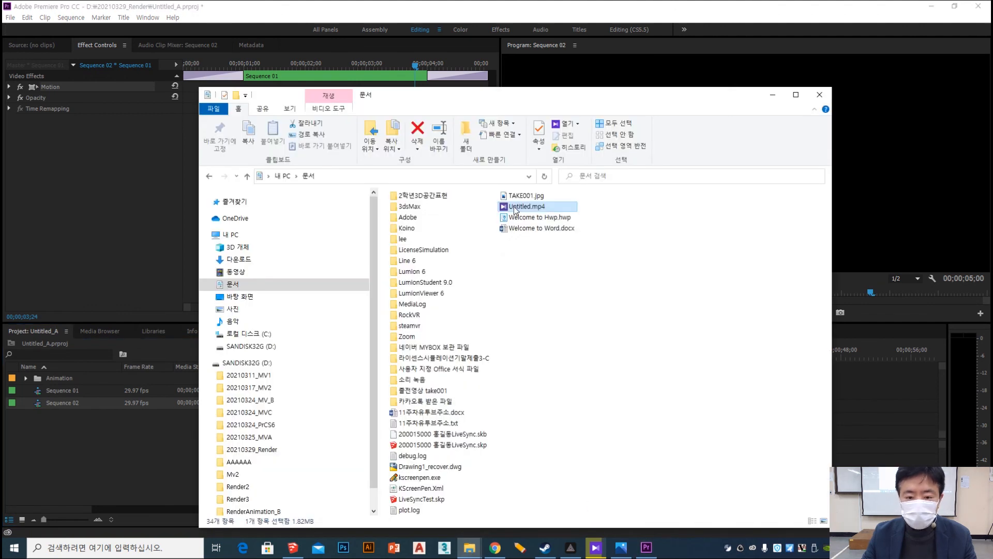
left_click_drag(516, 209, 92, 467)
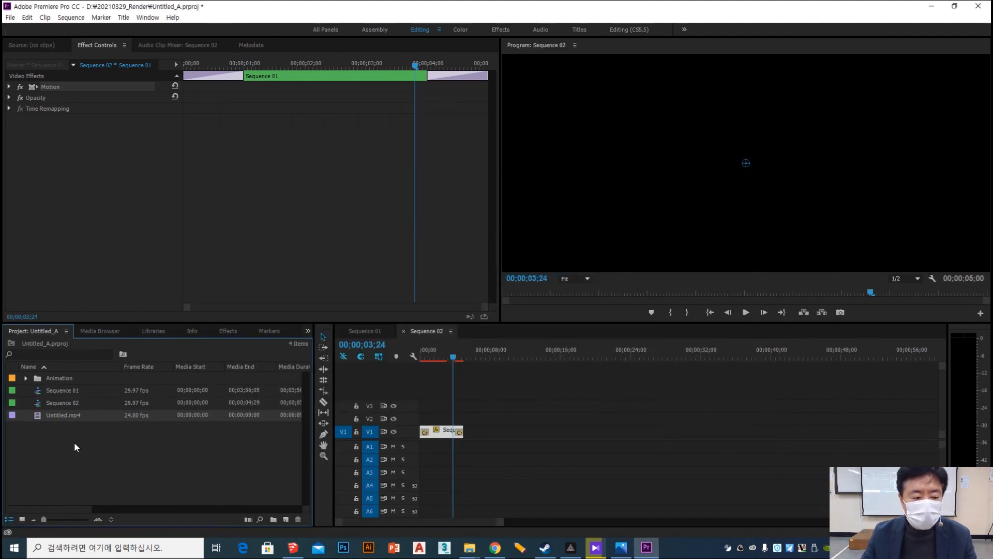
left_click_drag(62, 415, 467, 440)
Move the Sequence 01 clip behind Untitled.mp4, and add Cross Dissolves at the start of Untitled.mp4 and at the cut between the clips.
left_click(229, 330)
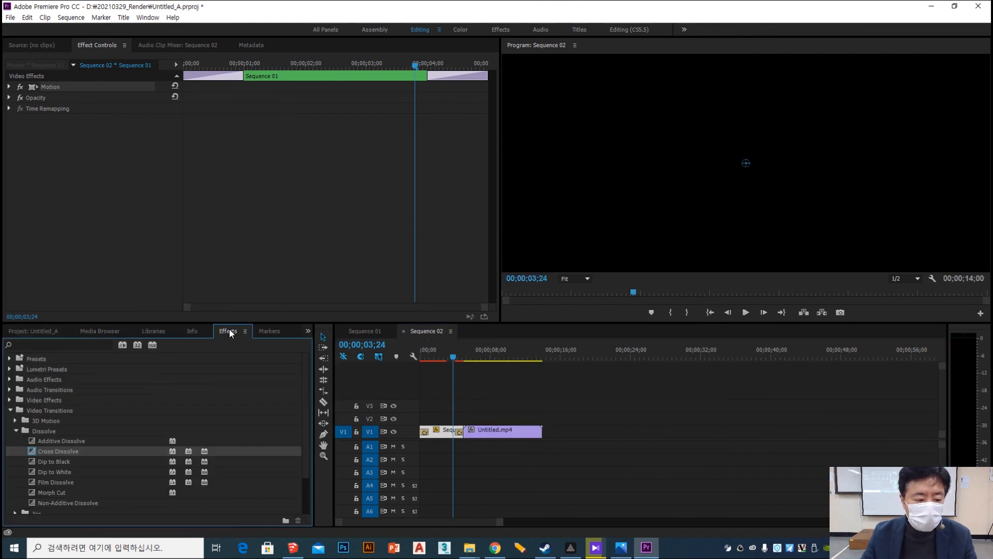
left_click_drag(45, 453, 569, 439)
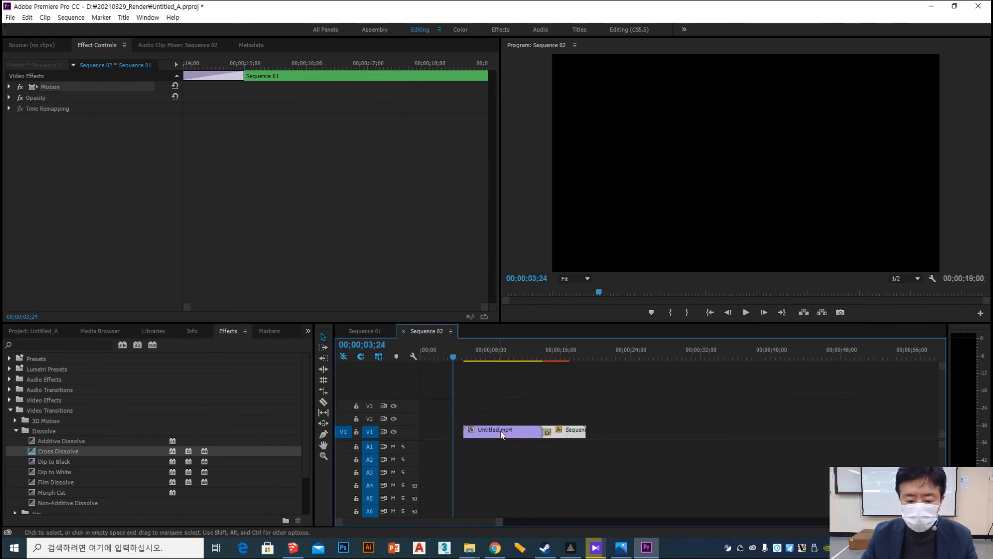
left_click_drag(64, 452, 467, 433)
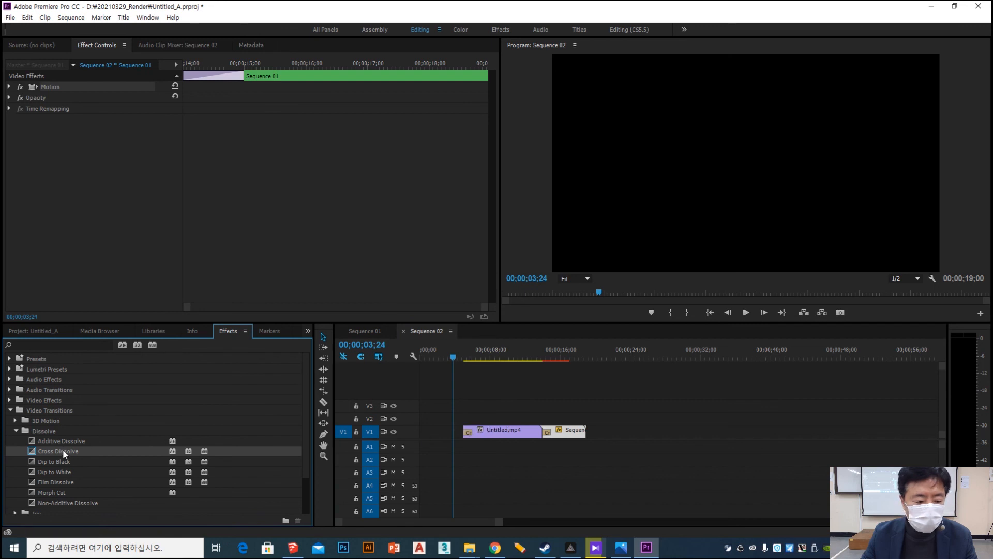
left_click_drag(63, 450, 543, 434)
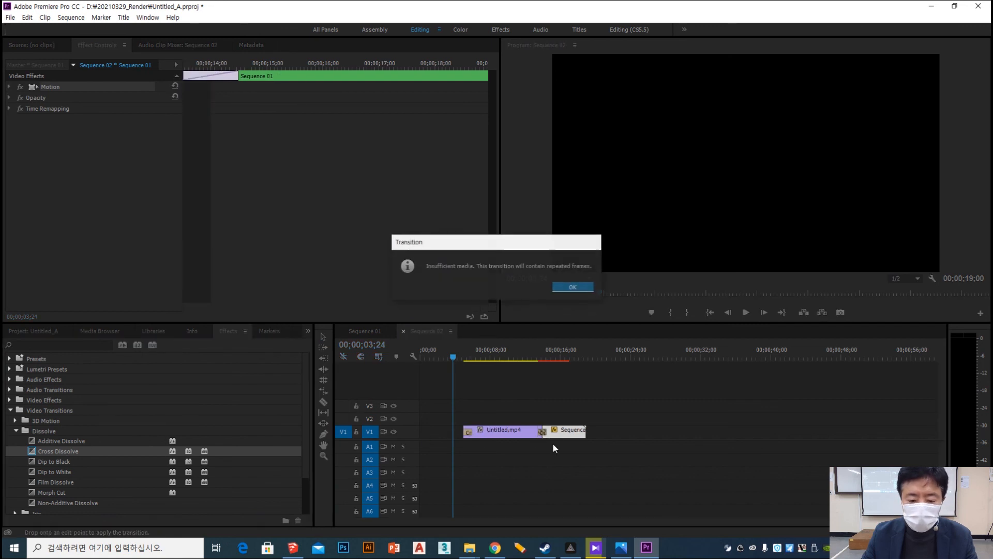
left_click(570, 287)
Scale the Untitled.mp4 clip up to fill the frame, and scrub the timeline to check it.
key("space")
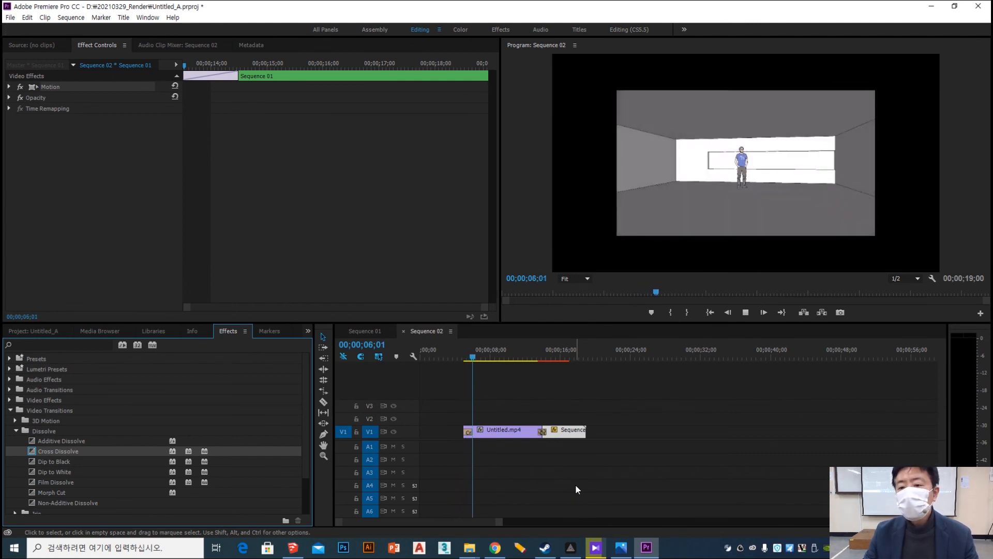
left_click(822, 207)
left_click_drag(875, 231, 977, 294)
left_click(724, 435)
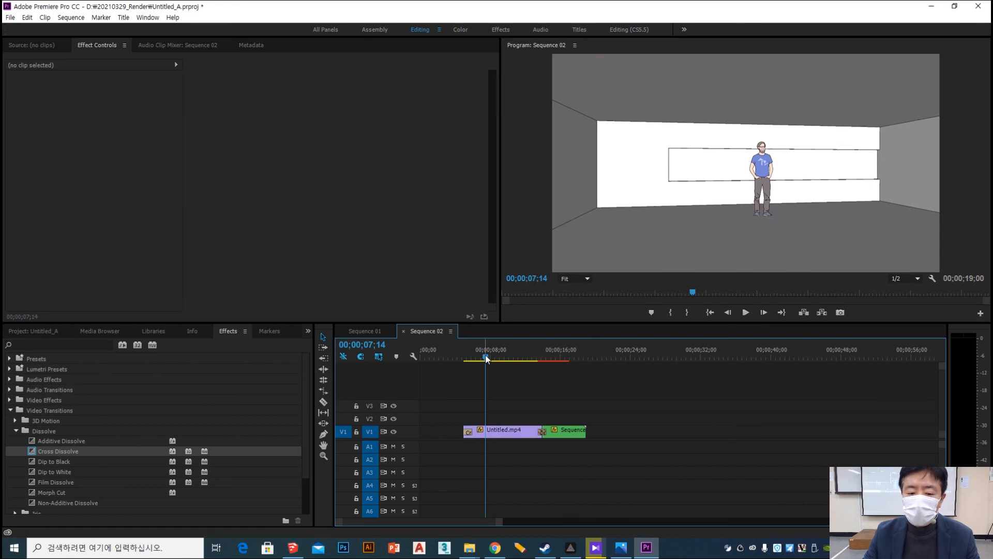
left_click_drag(489, 357, 531, 351)
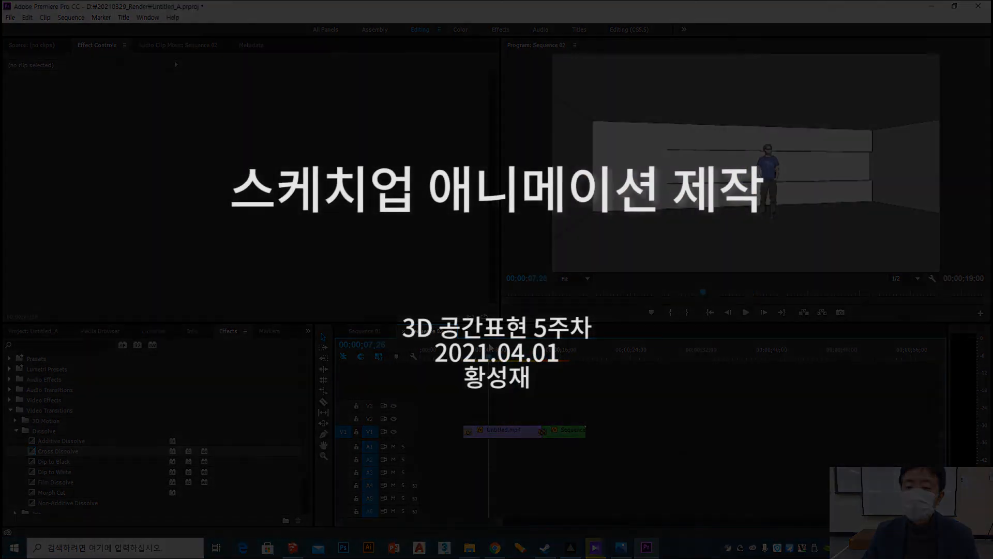